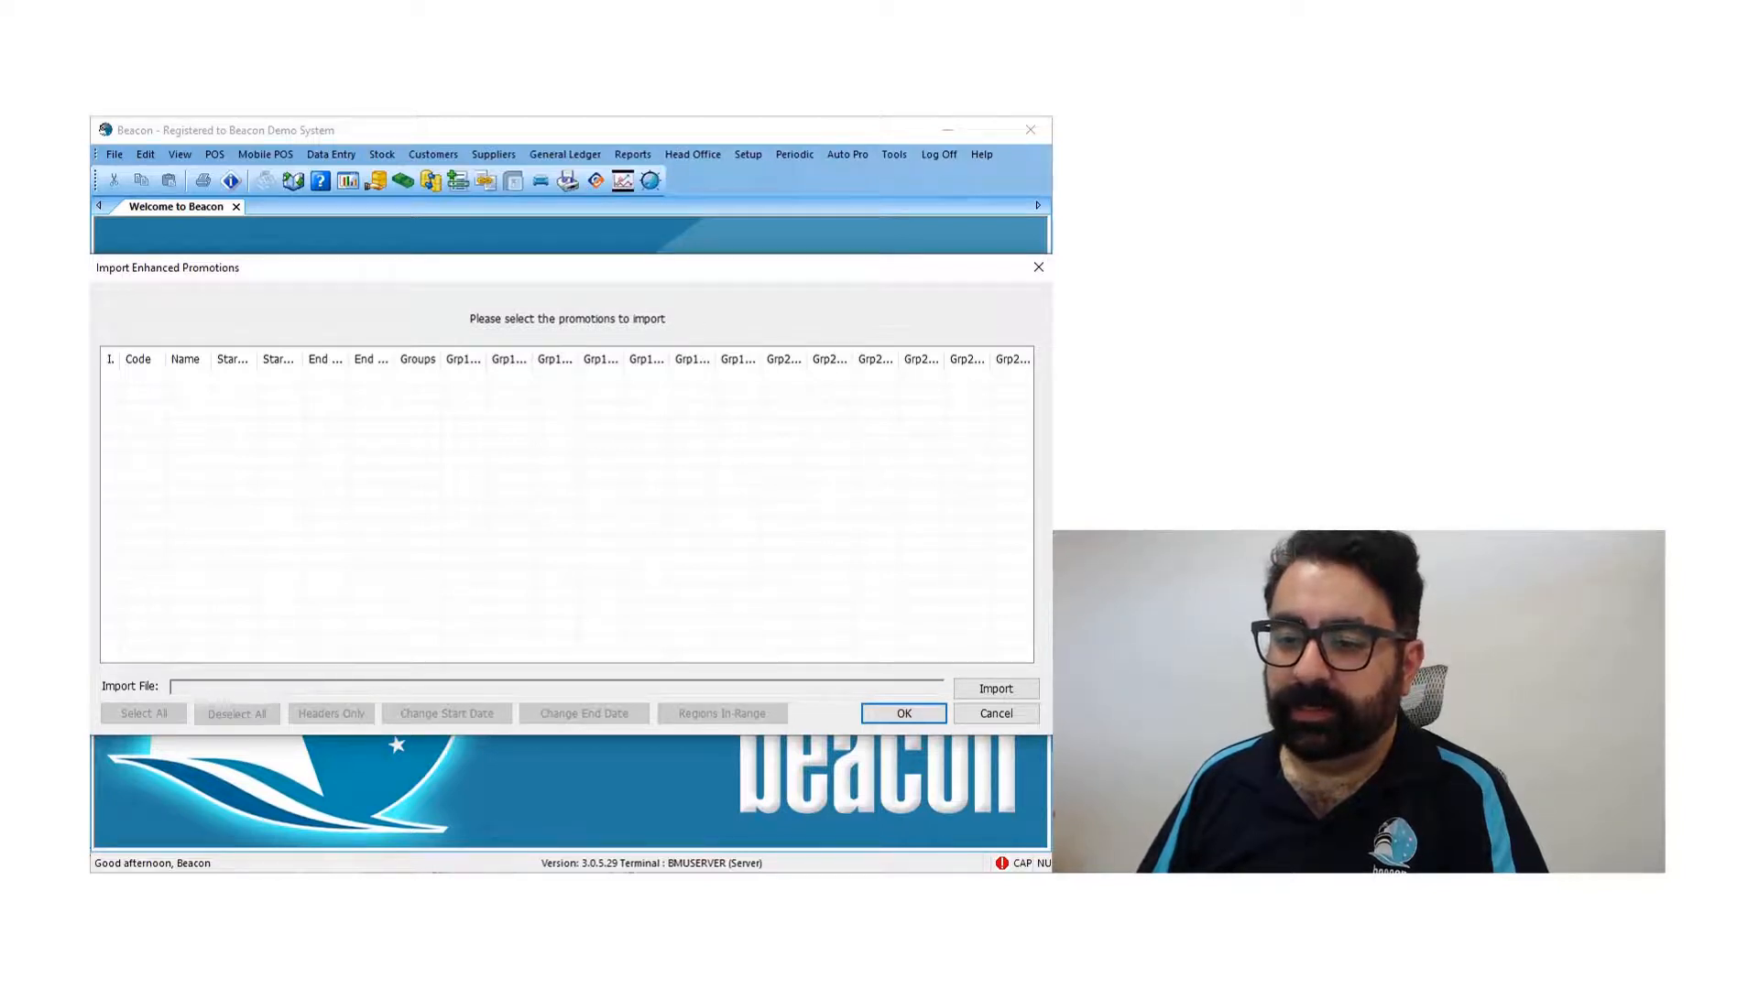
- Switch to the promotion email in Outlook and save its attachment QLD071021.csv to the C:\Beacon\import folder
{"action": "left_click_drag", "start_coordinate": [1051, 315], "coordinate": [612, 163]}
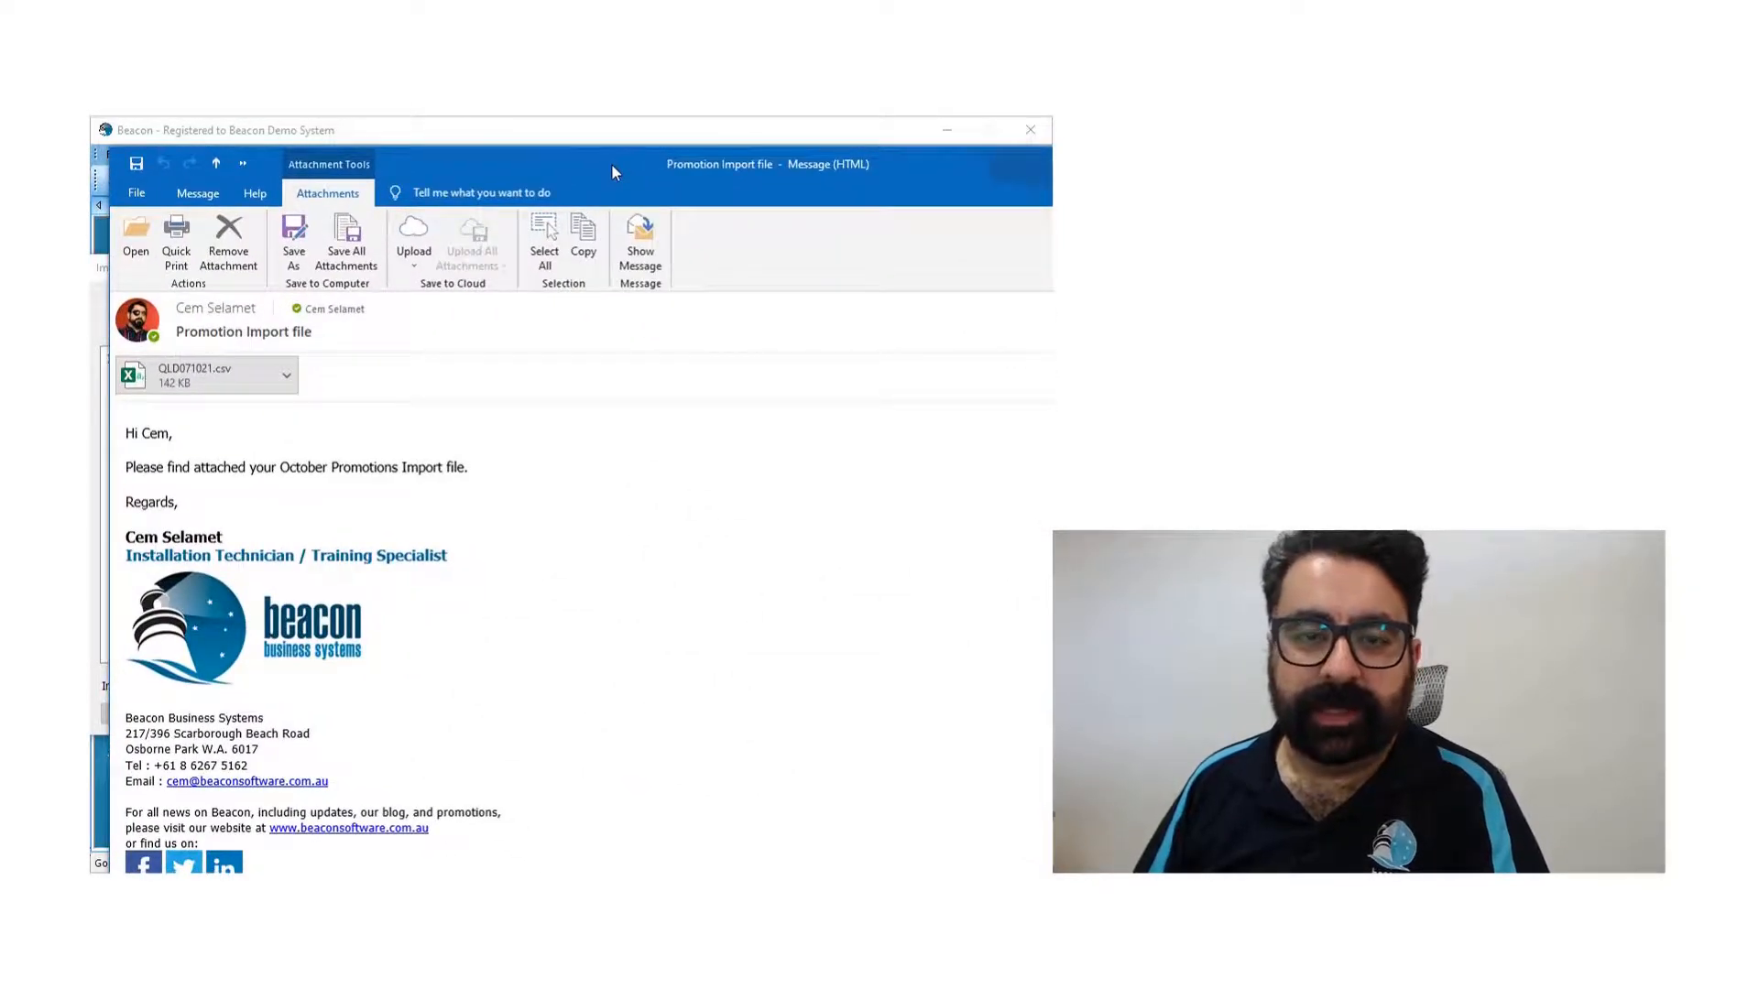
{"action": "left_click", "coordinate": [288, 376]}
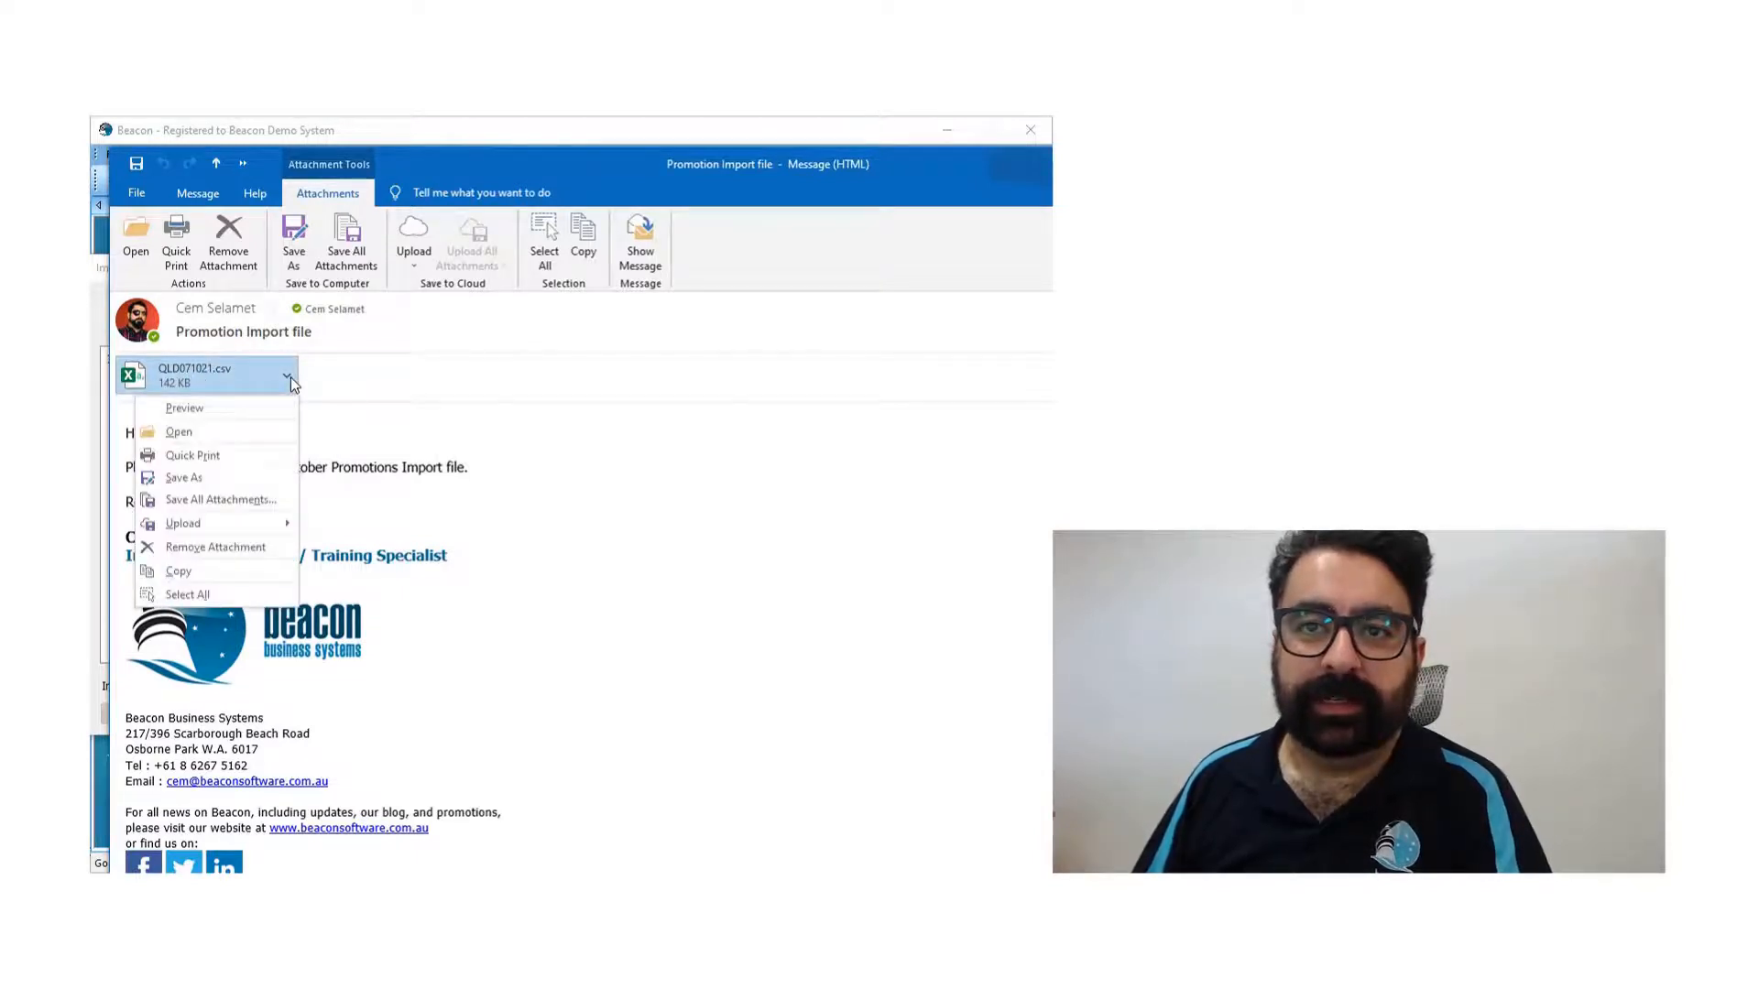
{"action": "left_click", "coordinate": [267, 477]}
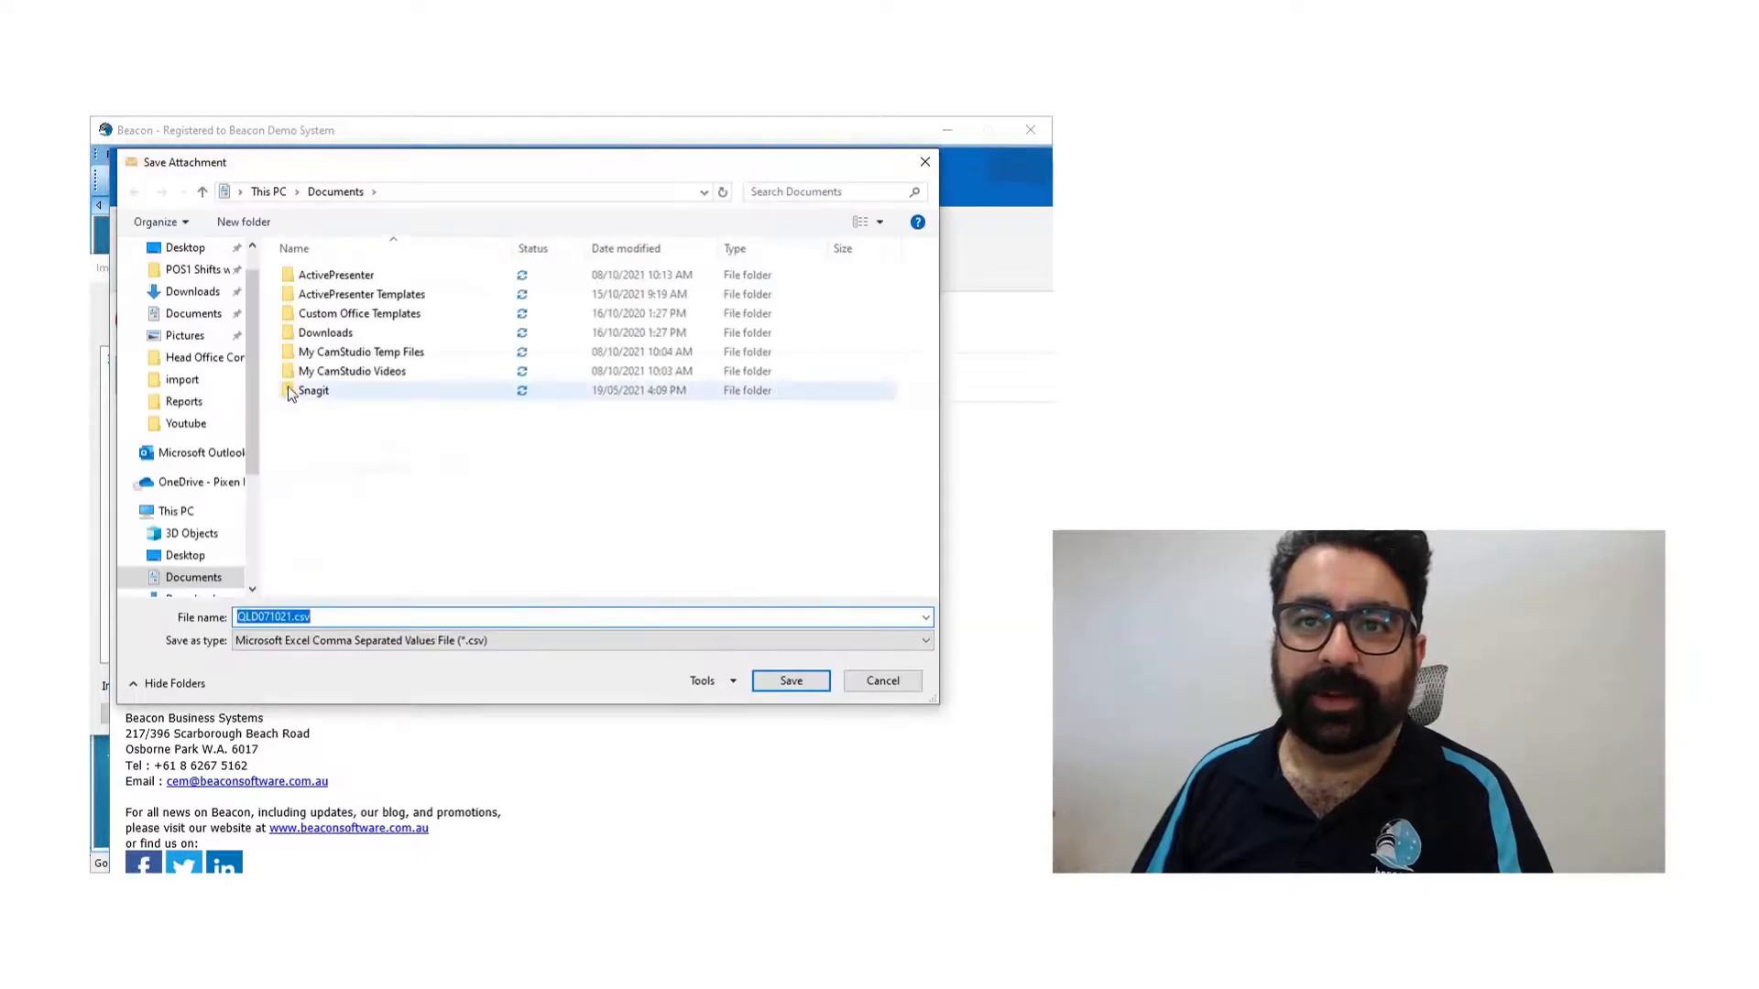
{"action": "scroll", "coordinate": [229, 450], "scroll_direction": "down", "scroll_amount": 2}
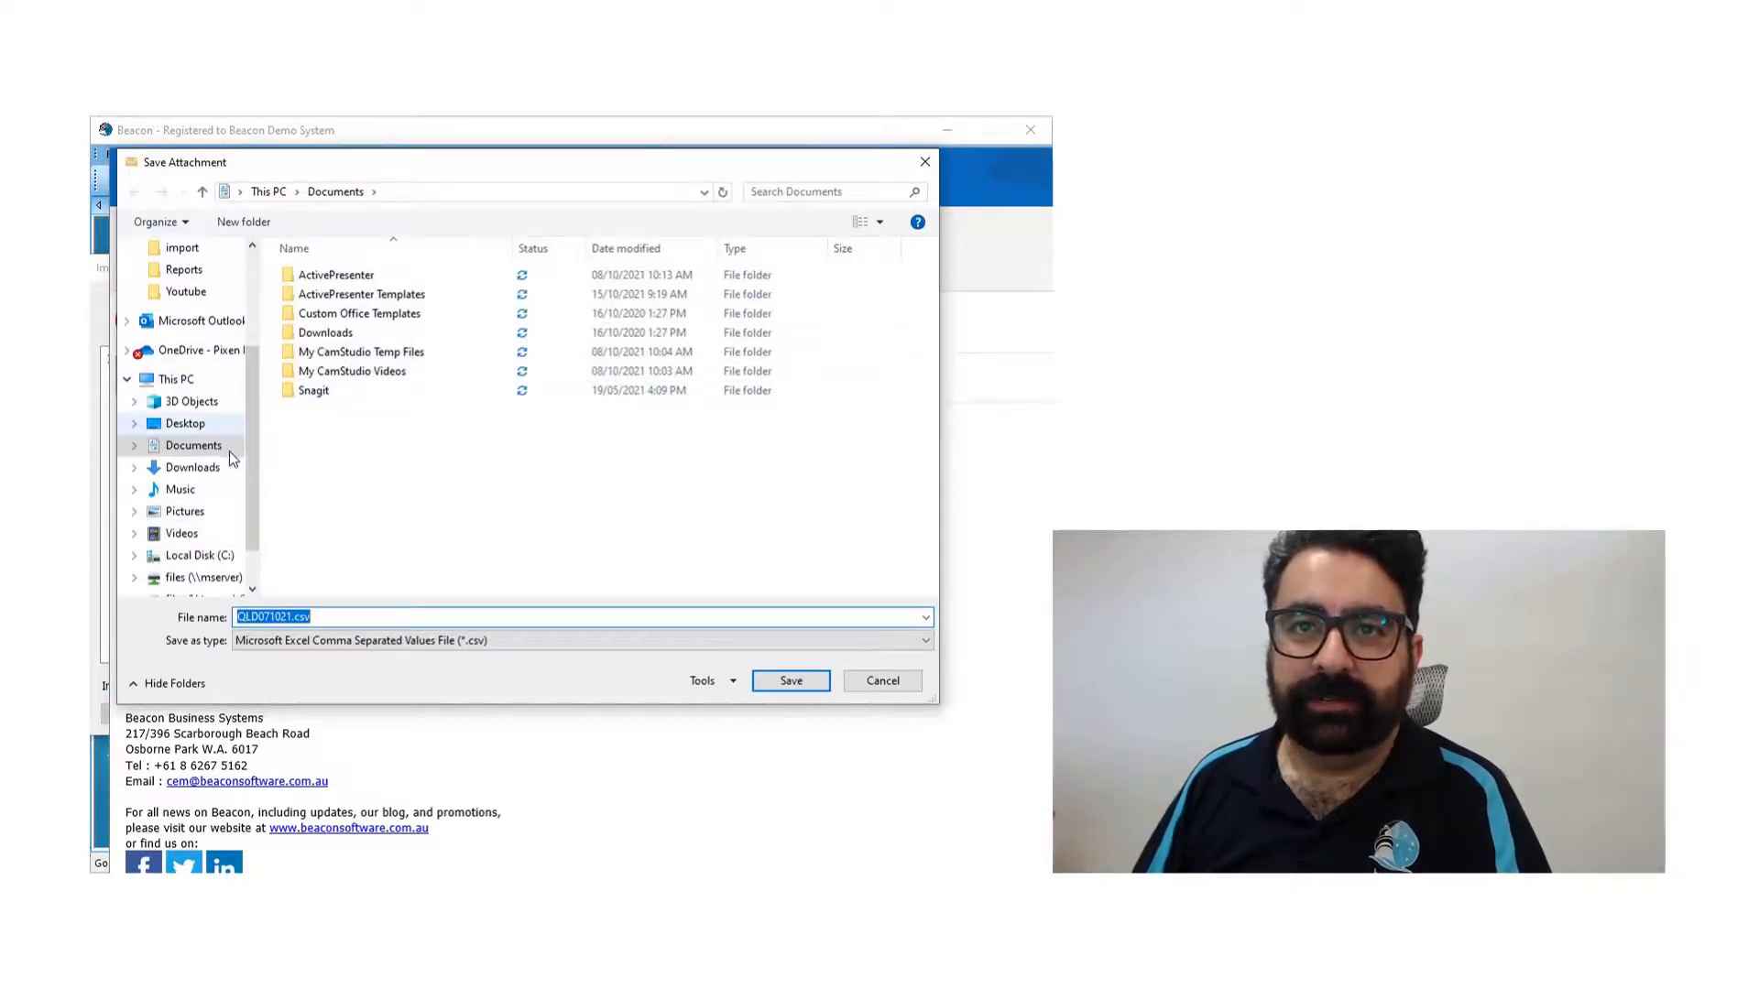
{"action": "scroll", "coordinate": [229, 450], "scroll_direction": "down", "scroll_amount": 1}
{"action": "left_click", "coordinate": [202, 513]}
{"action": "double_click", "coordinate": [313, 314]}
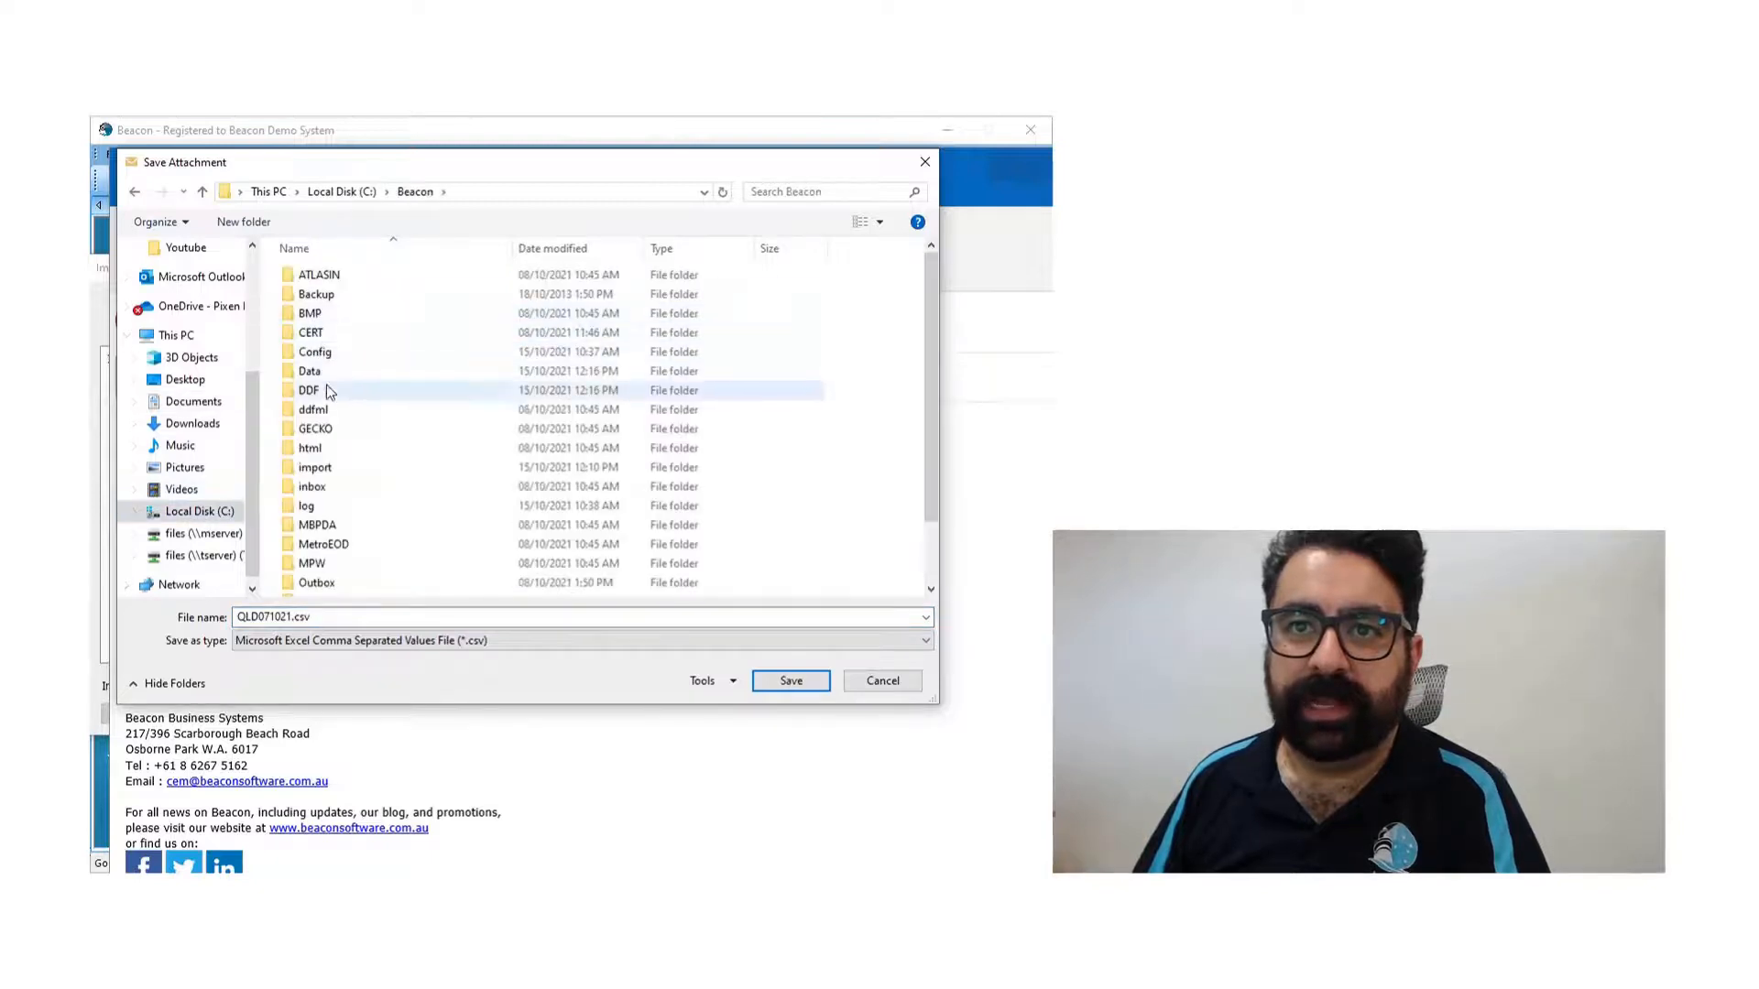
{"action": "scroll", "coordinate": [326, 407], "scroll_direction": "down", "scroll_amount": 1}
{"action": "left_click", "coordinate": [320, 414]}
{"action": "double_click", "coordinate": [315, 414]}
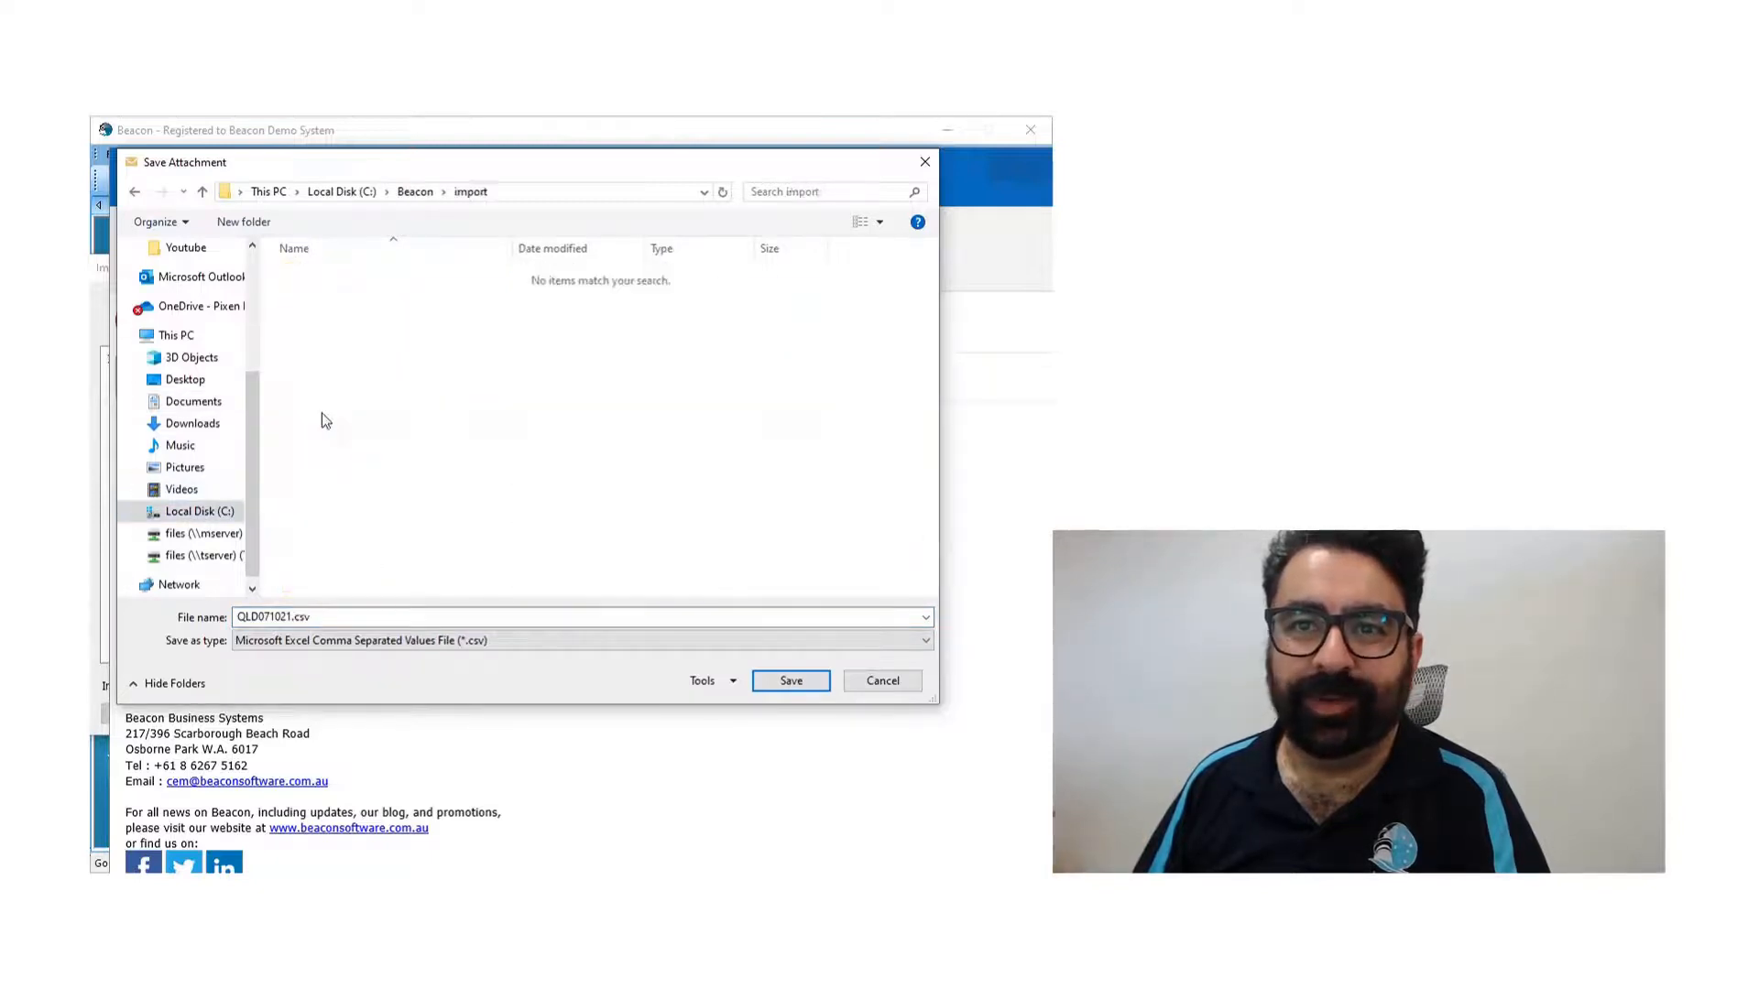
{"action": "left_click", "coordinate": [793, 682]}
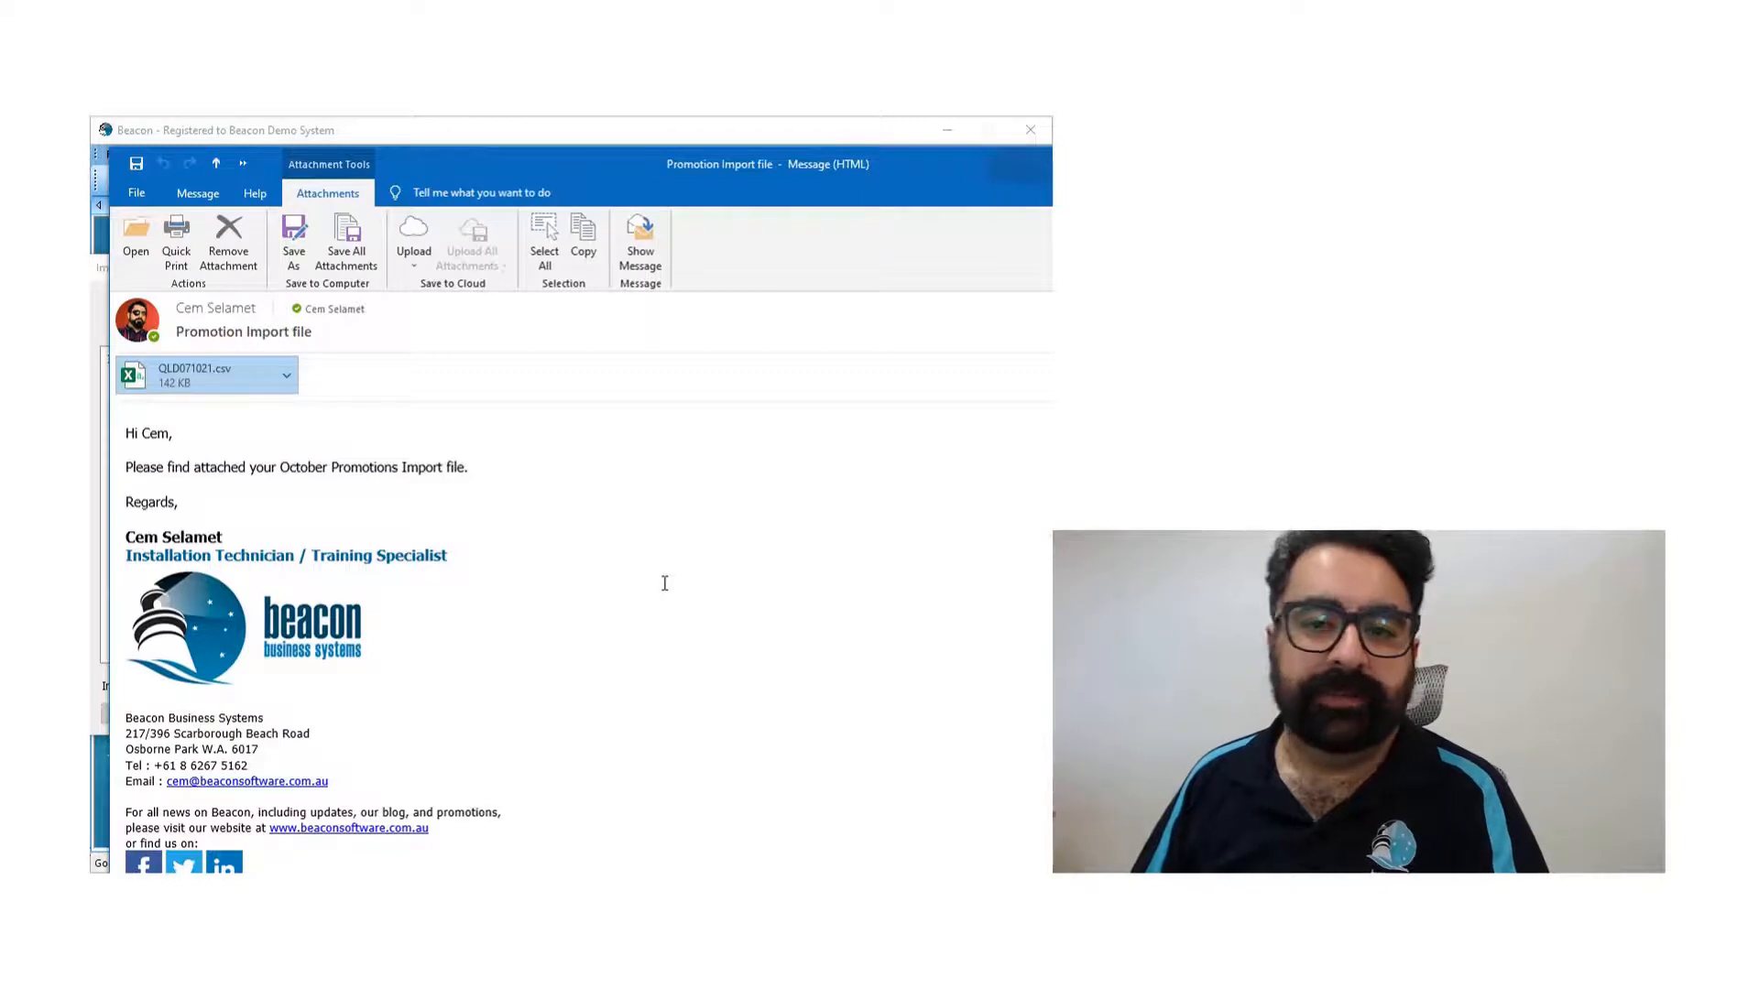
- Switch back to Beacon, cancel the open import window and start a new enhanced promotions import
{"action": "left_click_drag", "start_coordinate": [460, 168], "coordinate": [1429, 275]}
{"action": "left_click", "coordinate": [1001, 714]}
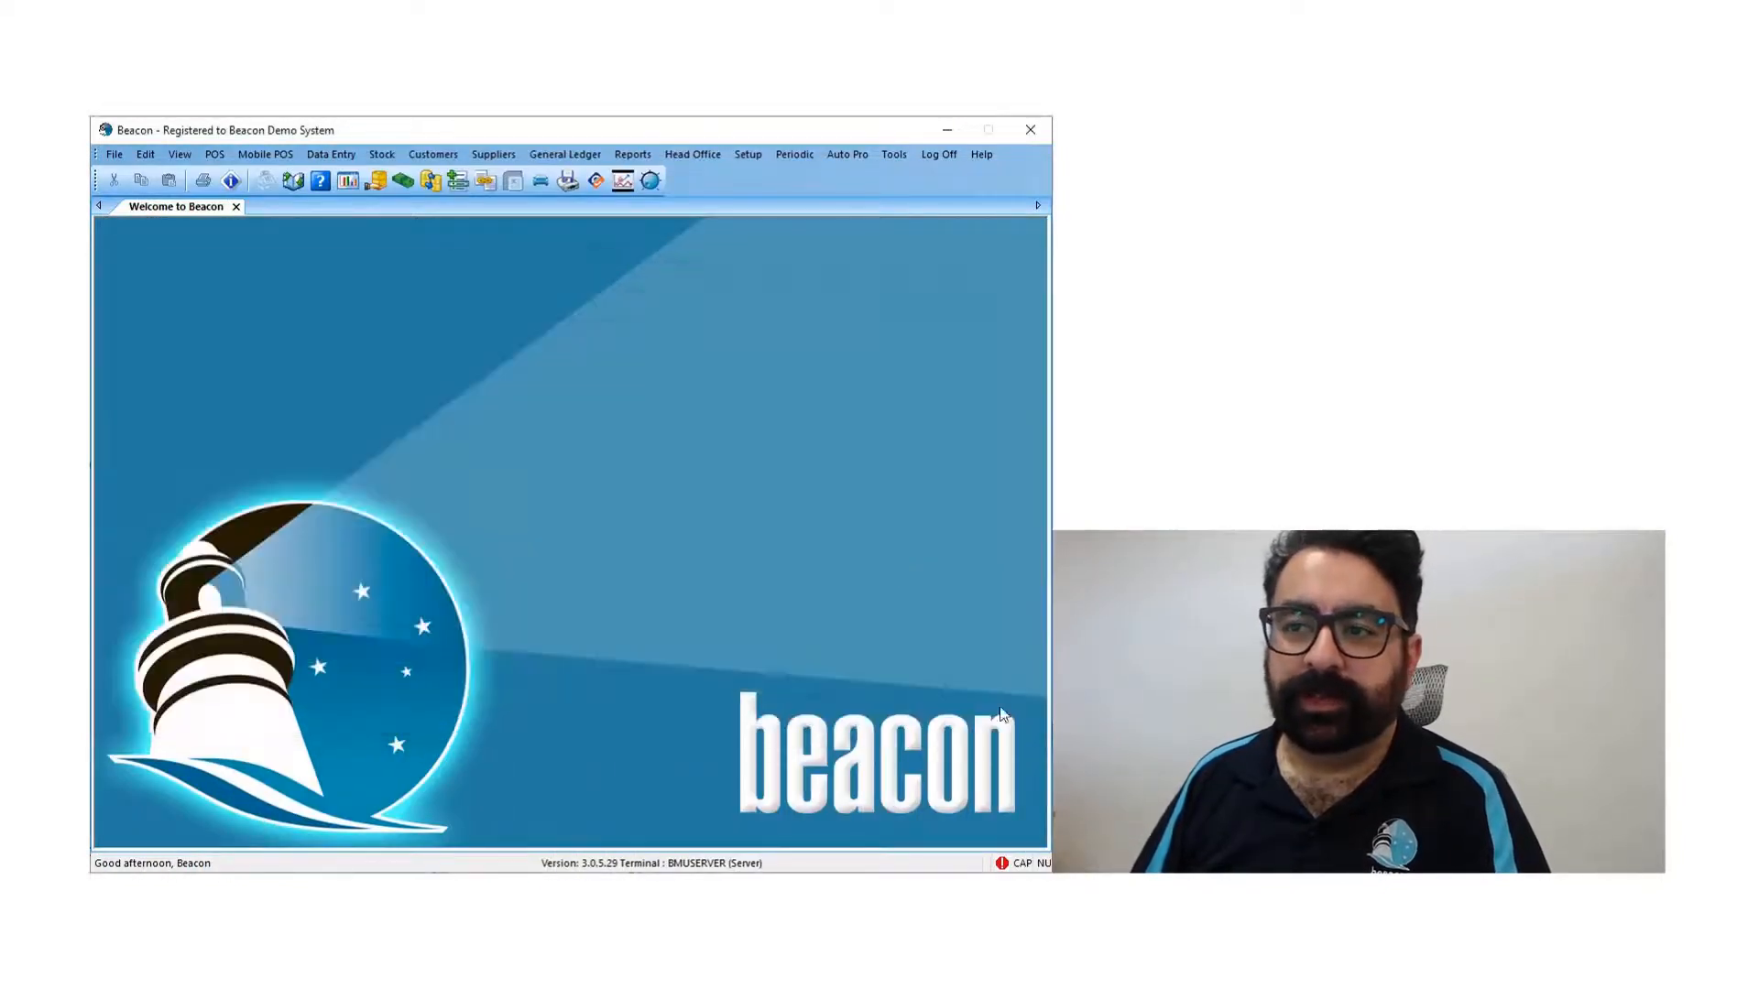
{"action": "left_click", "coordinate": [381, 156]}
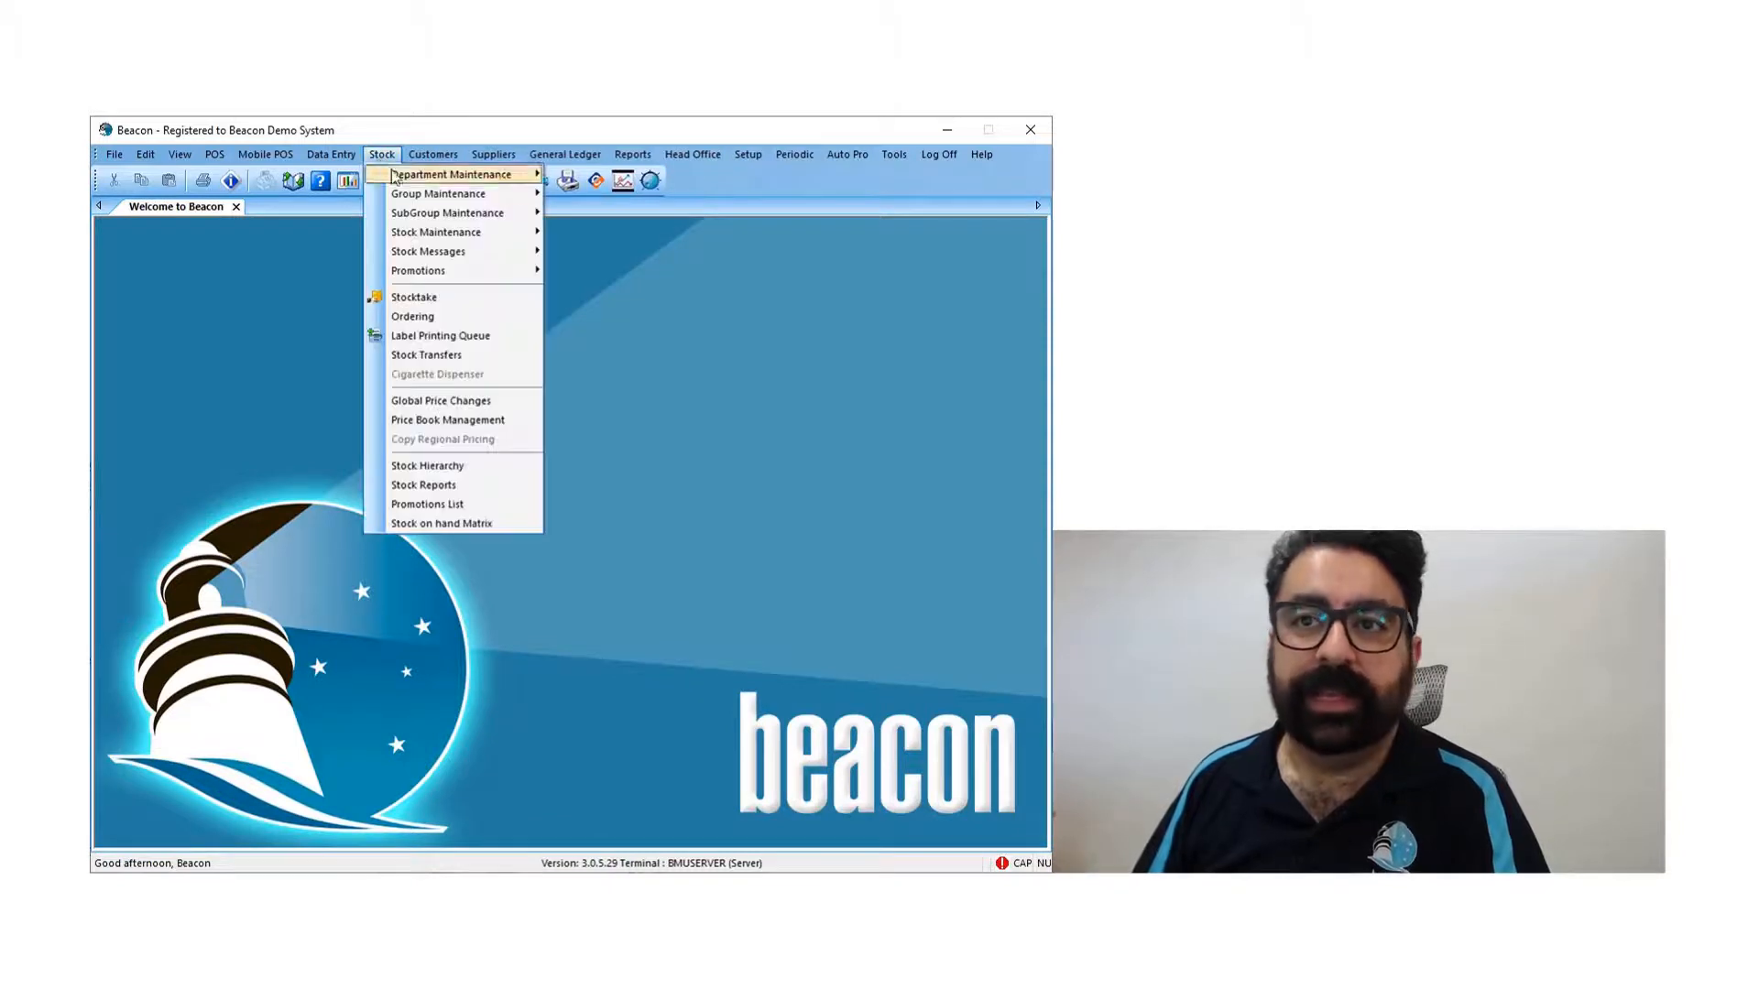
{"action": "mouse_move", "coordinate": [513, 279]}
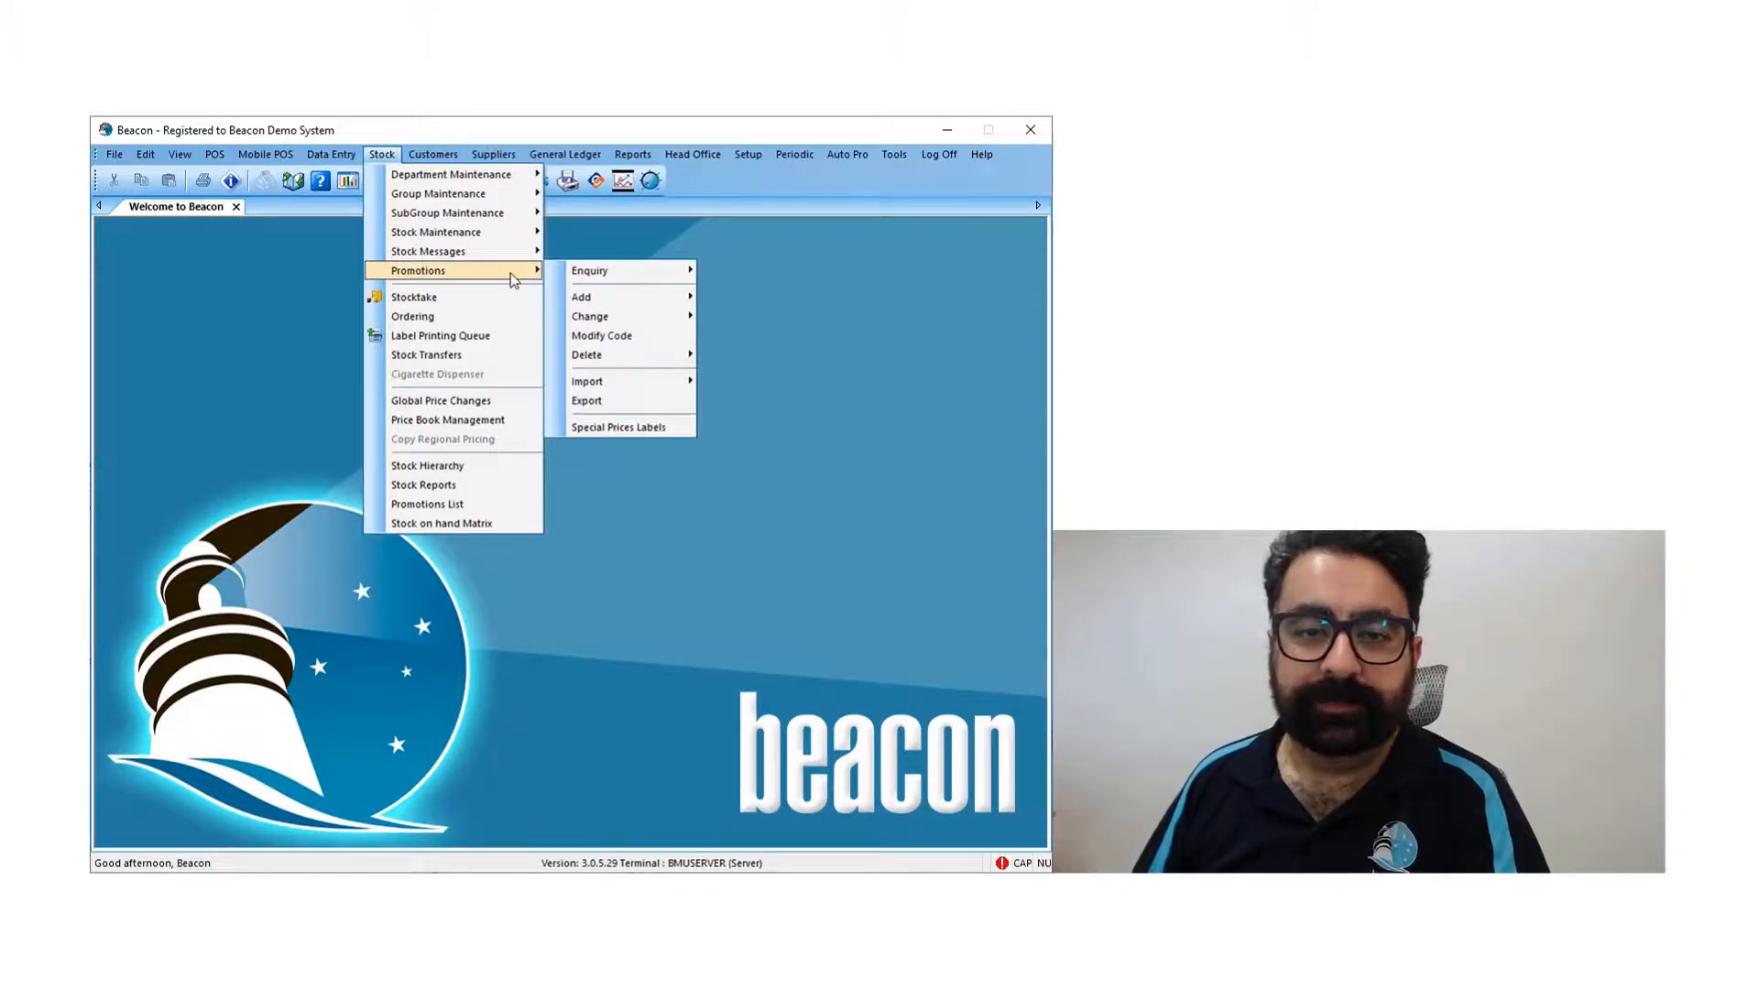
{"action": "mouse_move", "coordinate": [667, 388]}
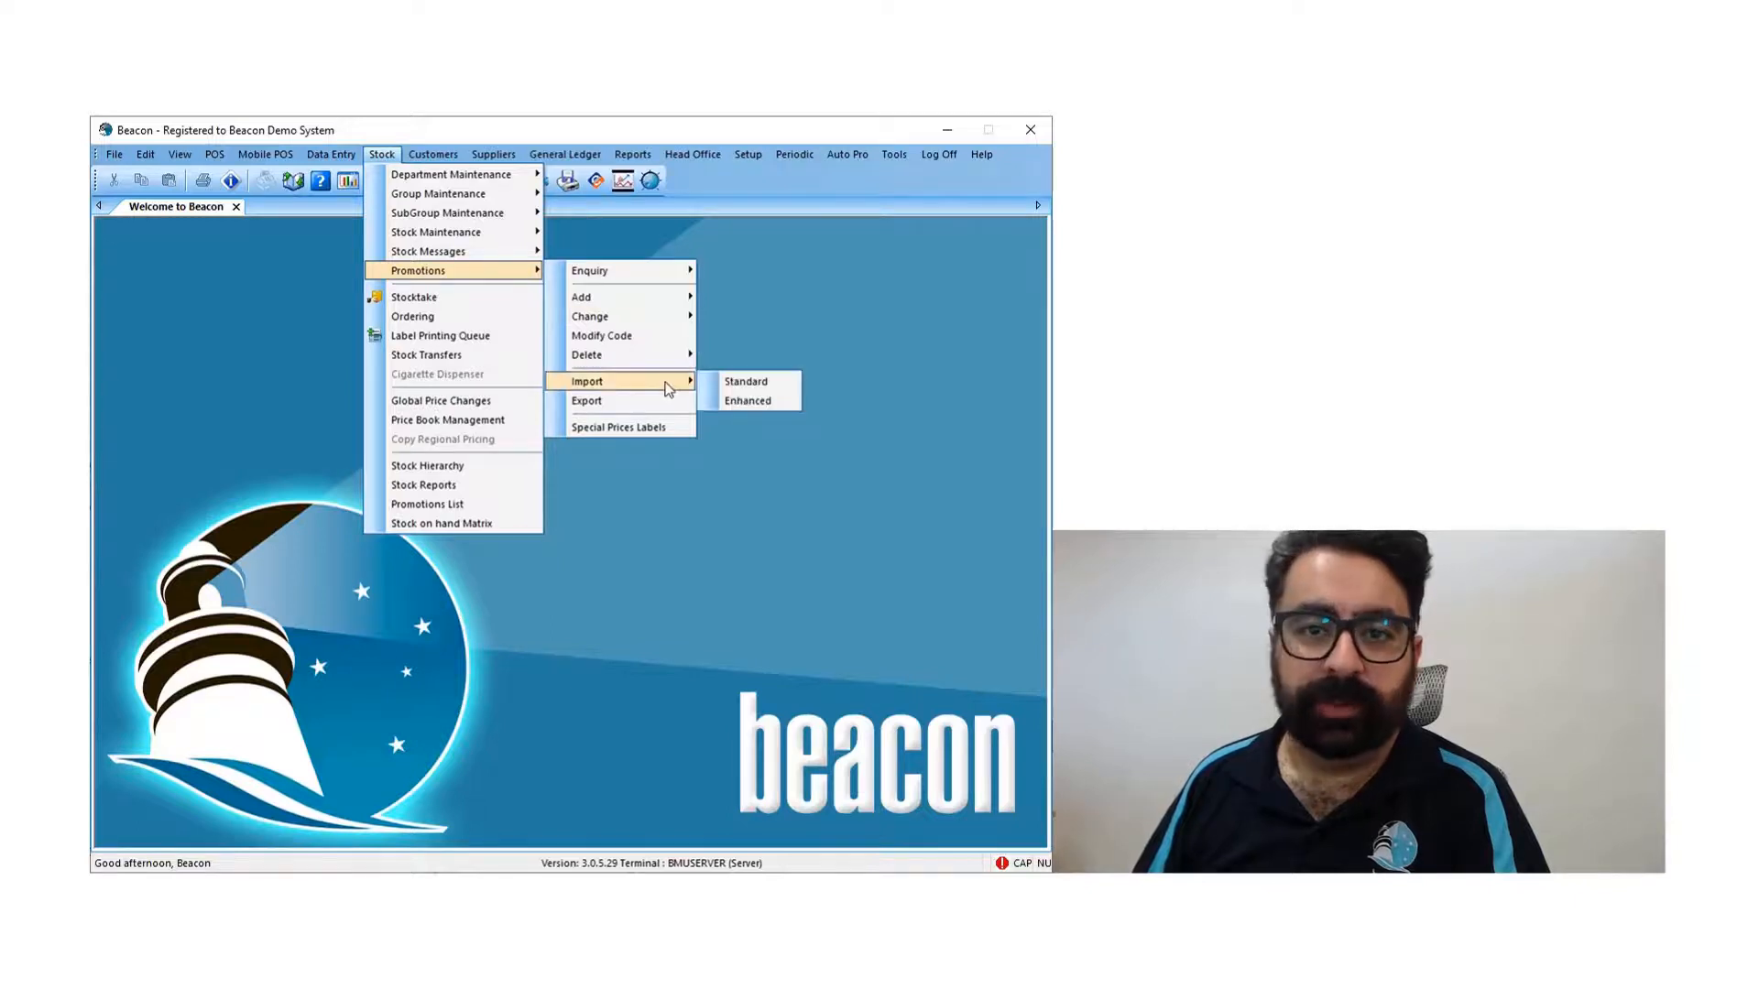
{"action": "left_click", "coordinate": [784, 407]}
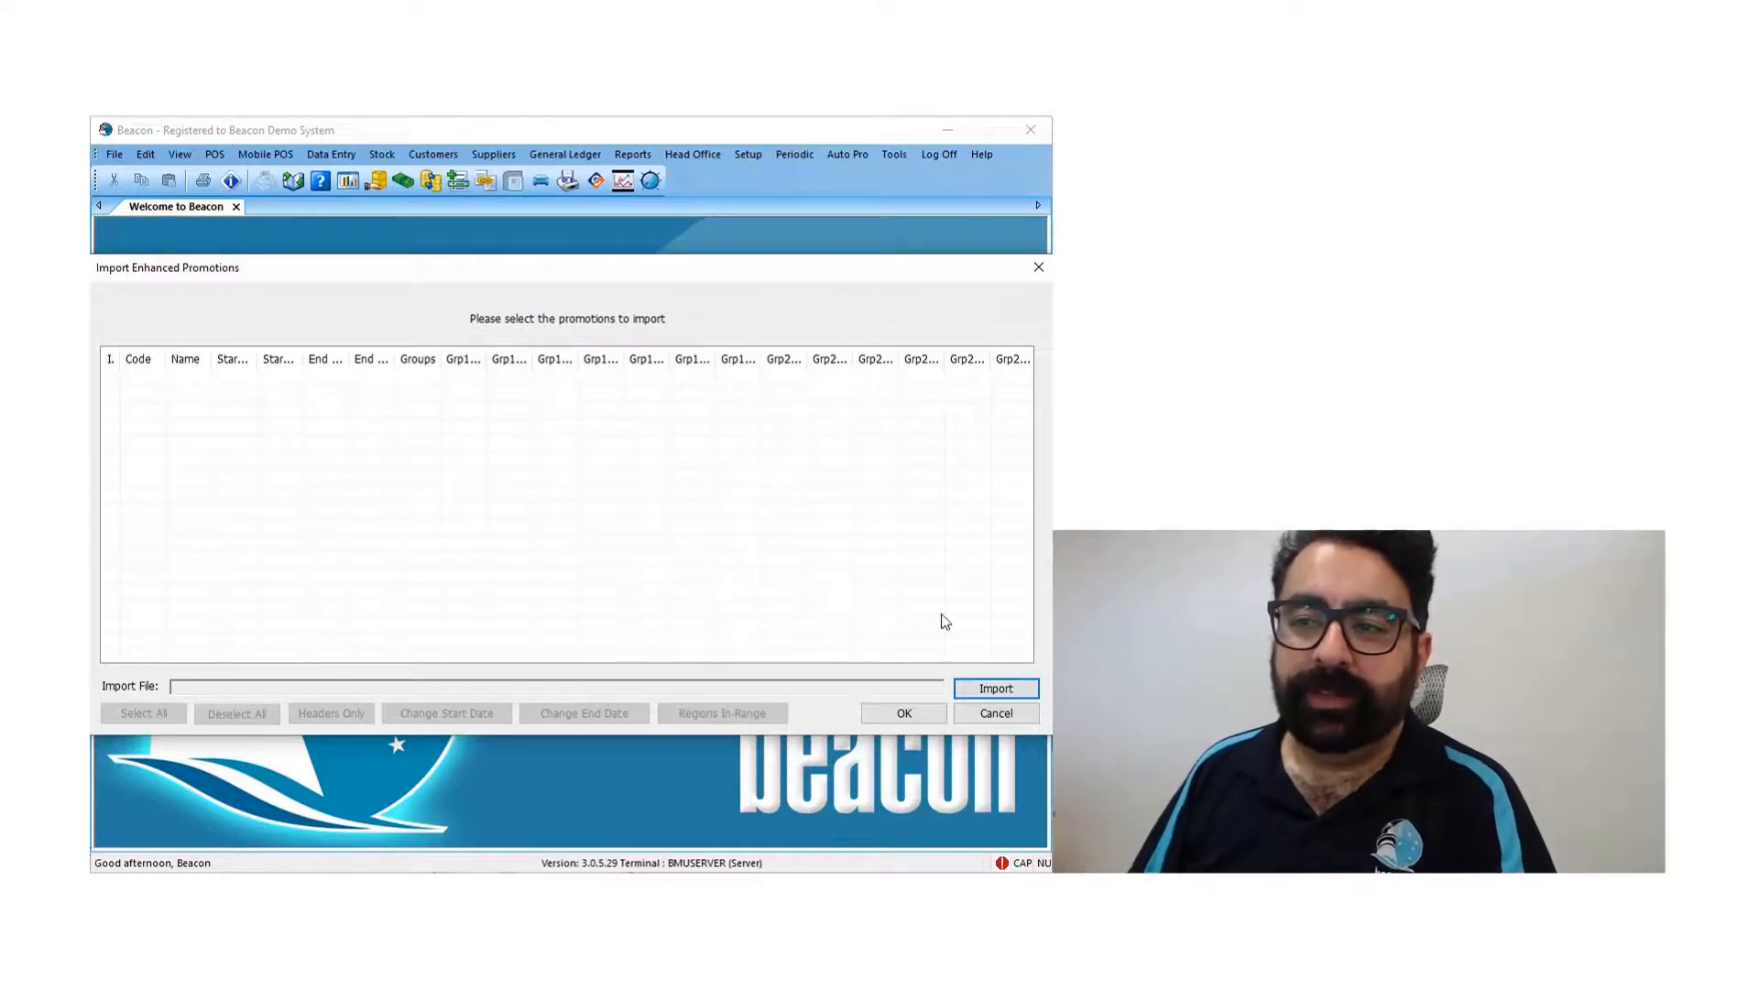
- Load QLD071021.csv from the C:\Beacon\import folder into the enhanced promotions import list
{"action": "left_click", "coordinate": [985, 693]}
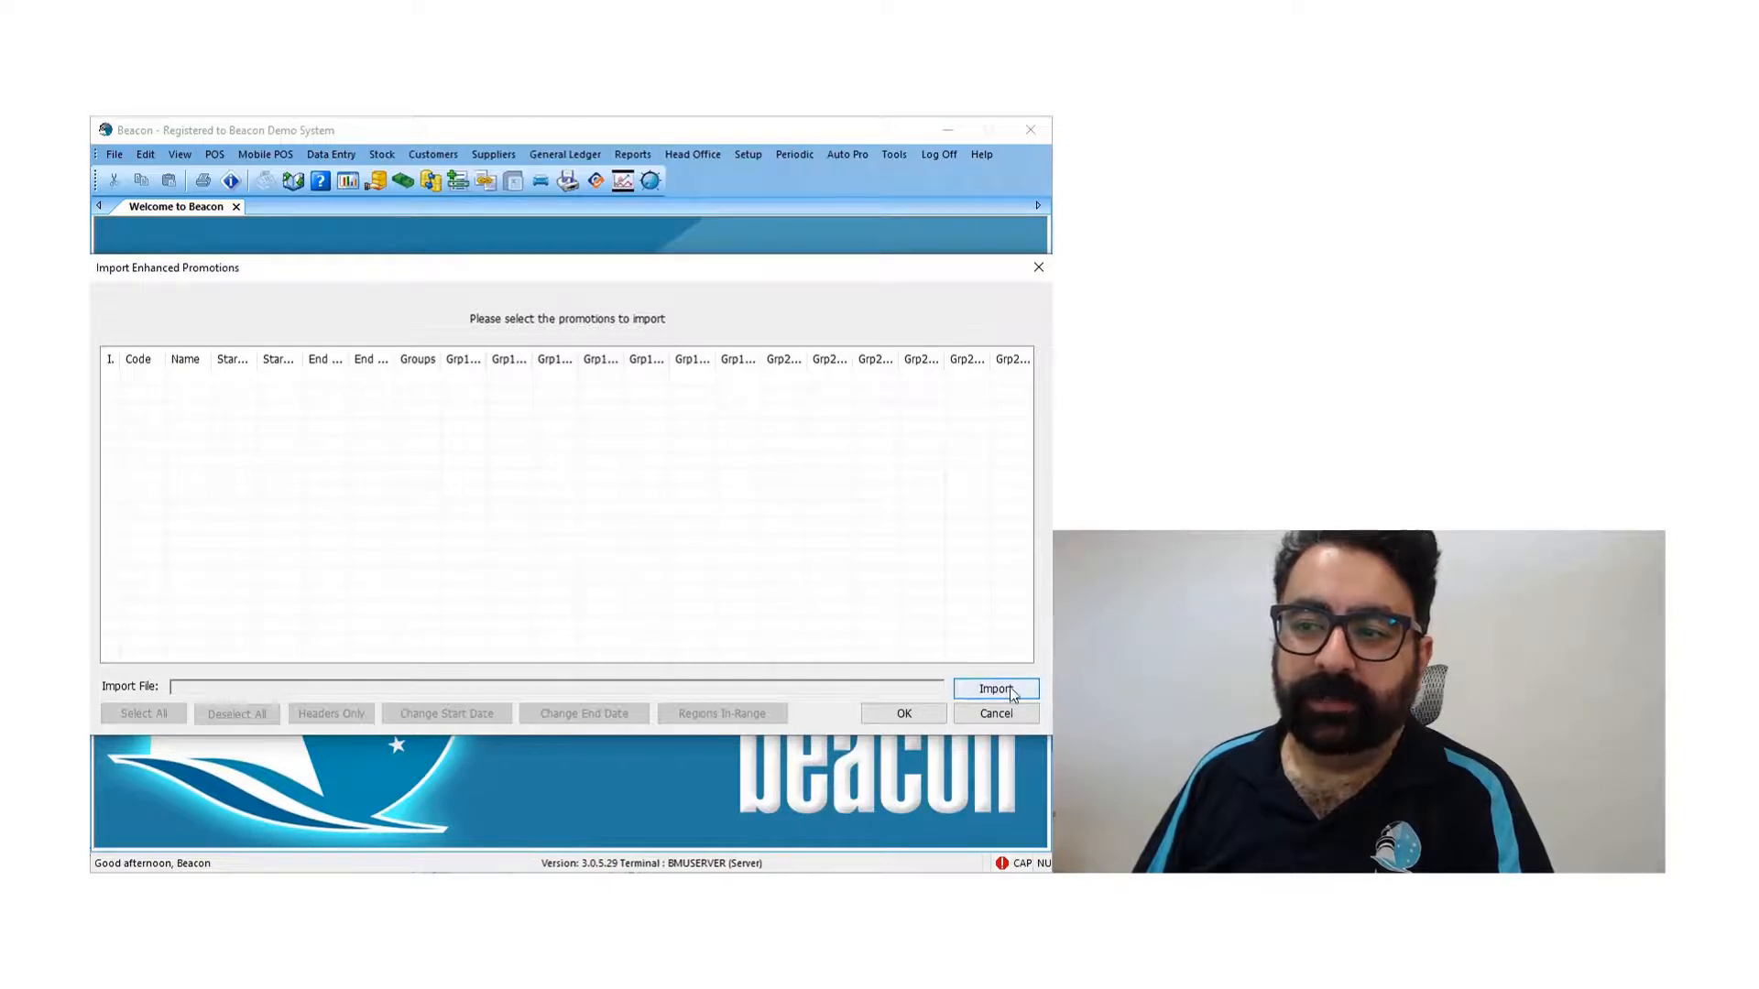
{"action": "left_click", "coordinate": [1012, 693]}
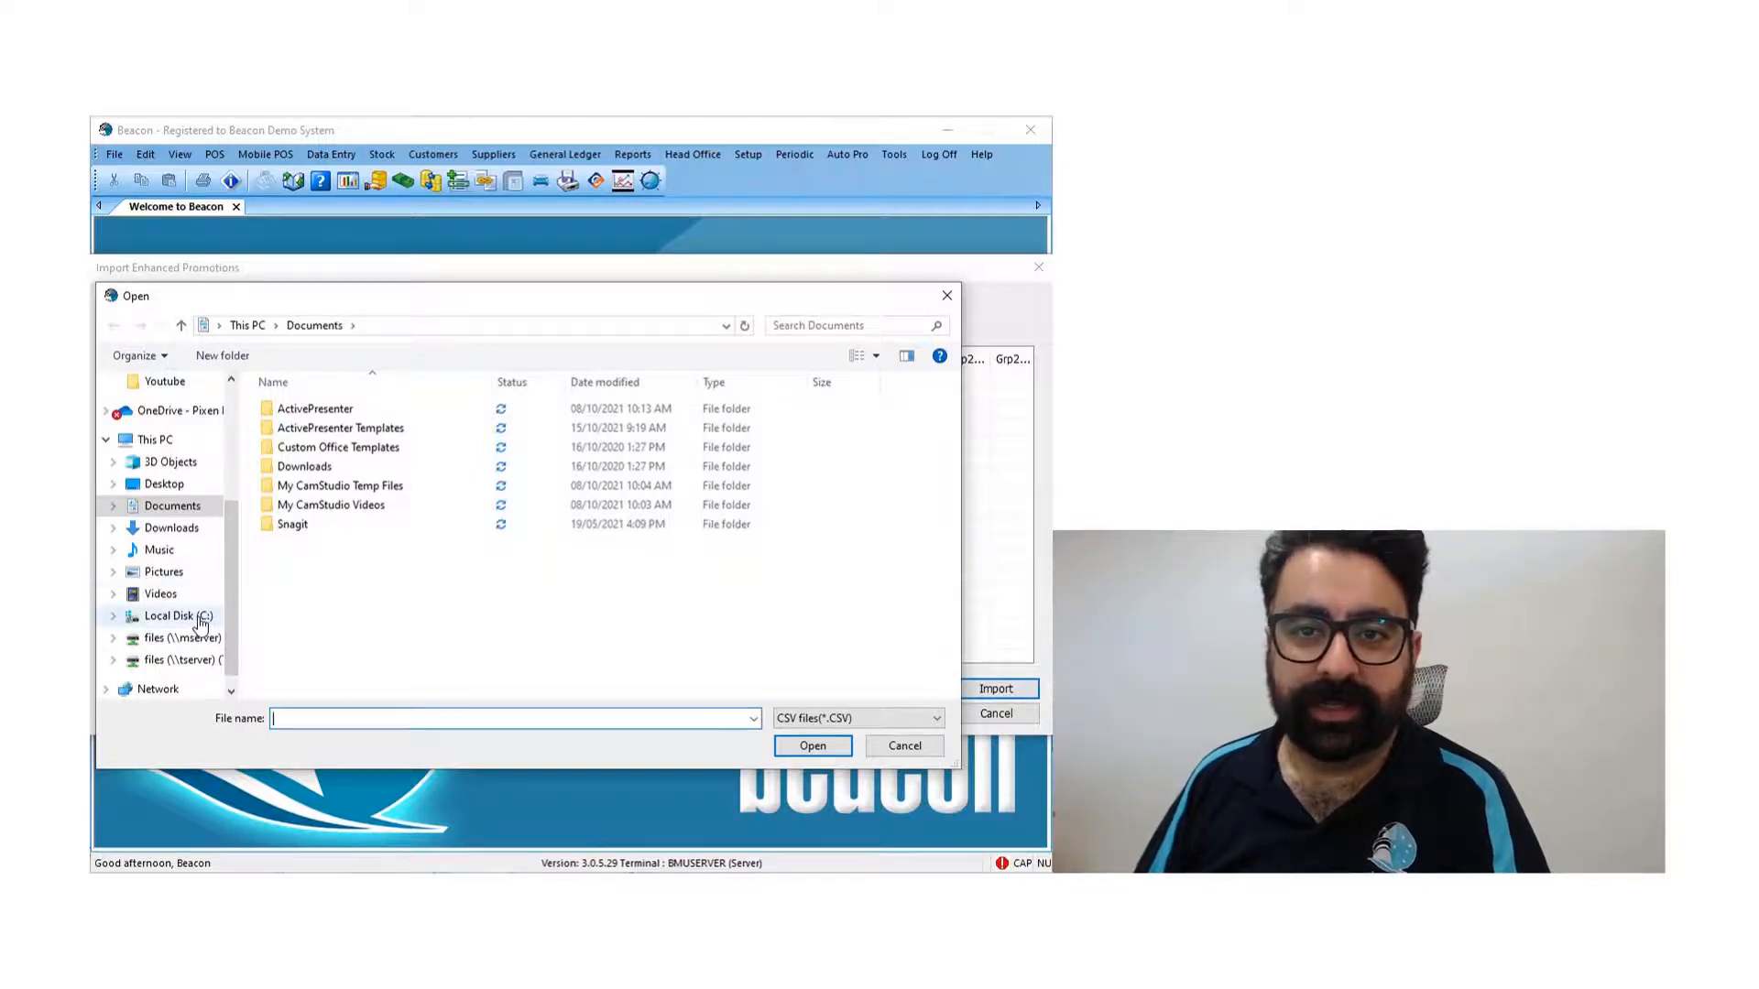
{"action": "left_click", "coordinate": [195, 620]}
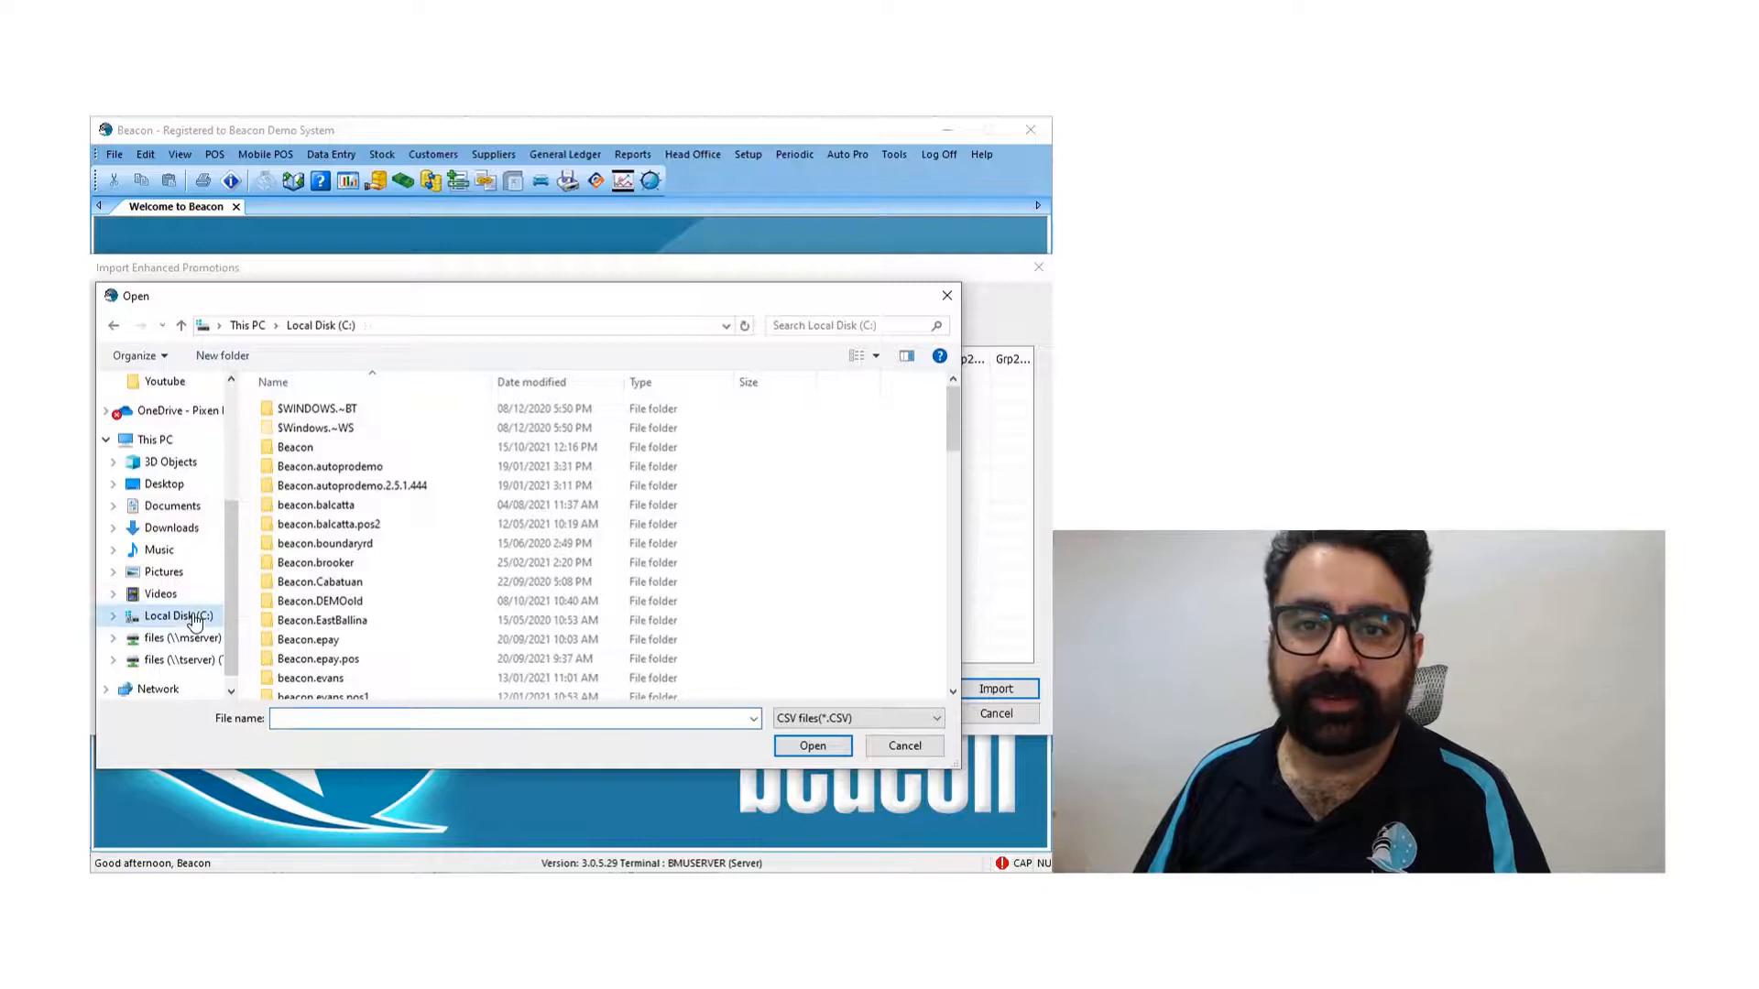
{"action": "double_click", "coordinate": [297, 447]}
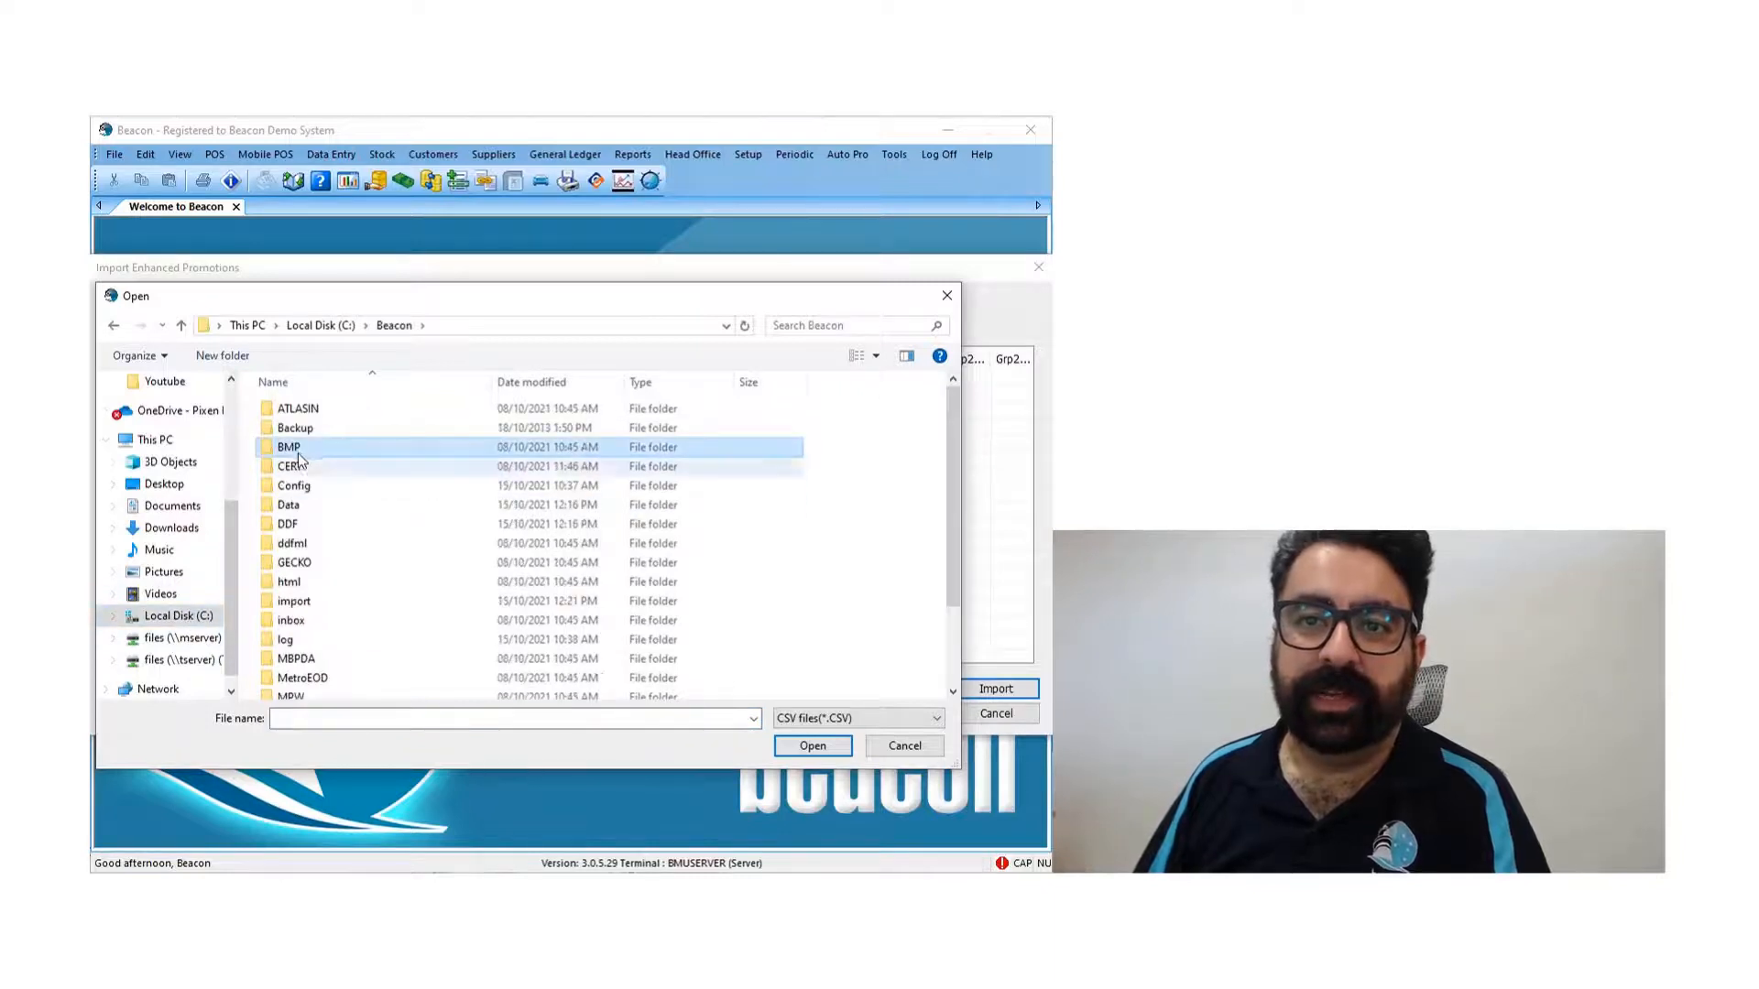
{"action": "scroll", "coordinate": [297, 458], "scroll_direction": "down", "scroll_amount": 2}
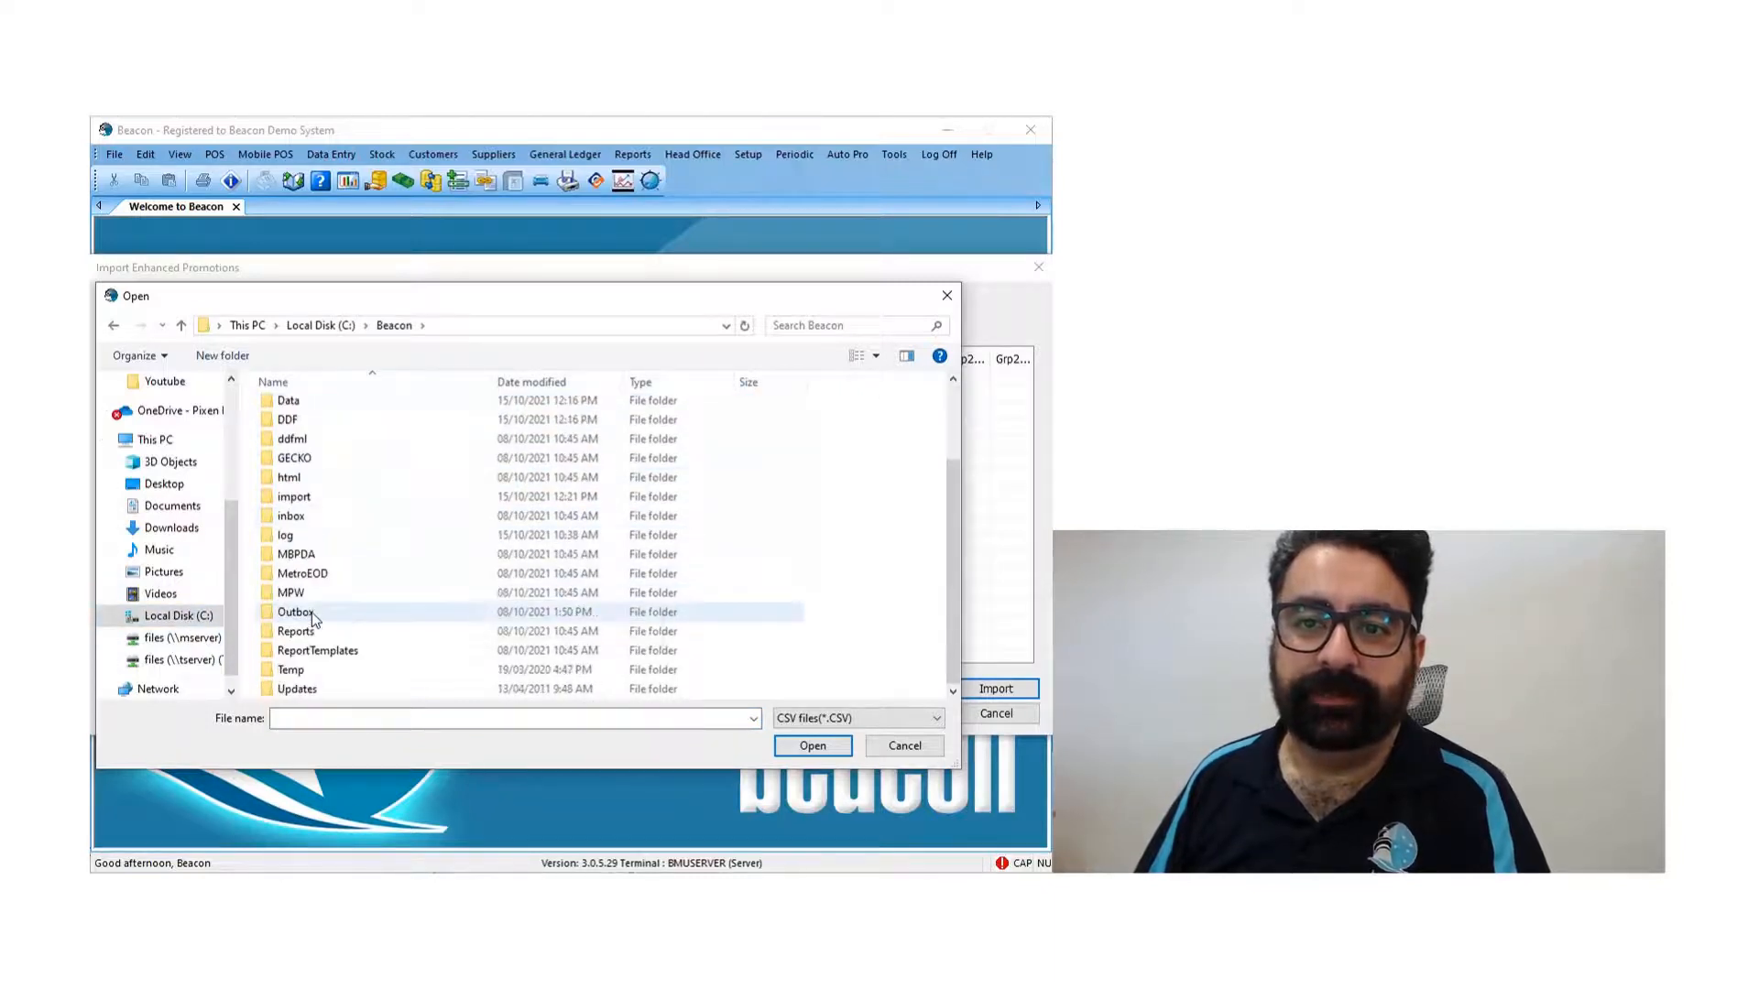
{"action": "left_click", "coordinate": [317, 497]}
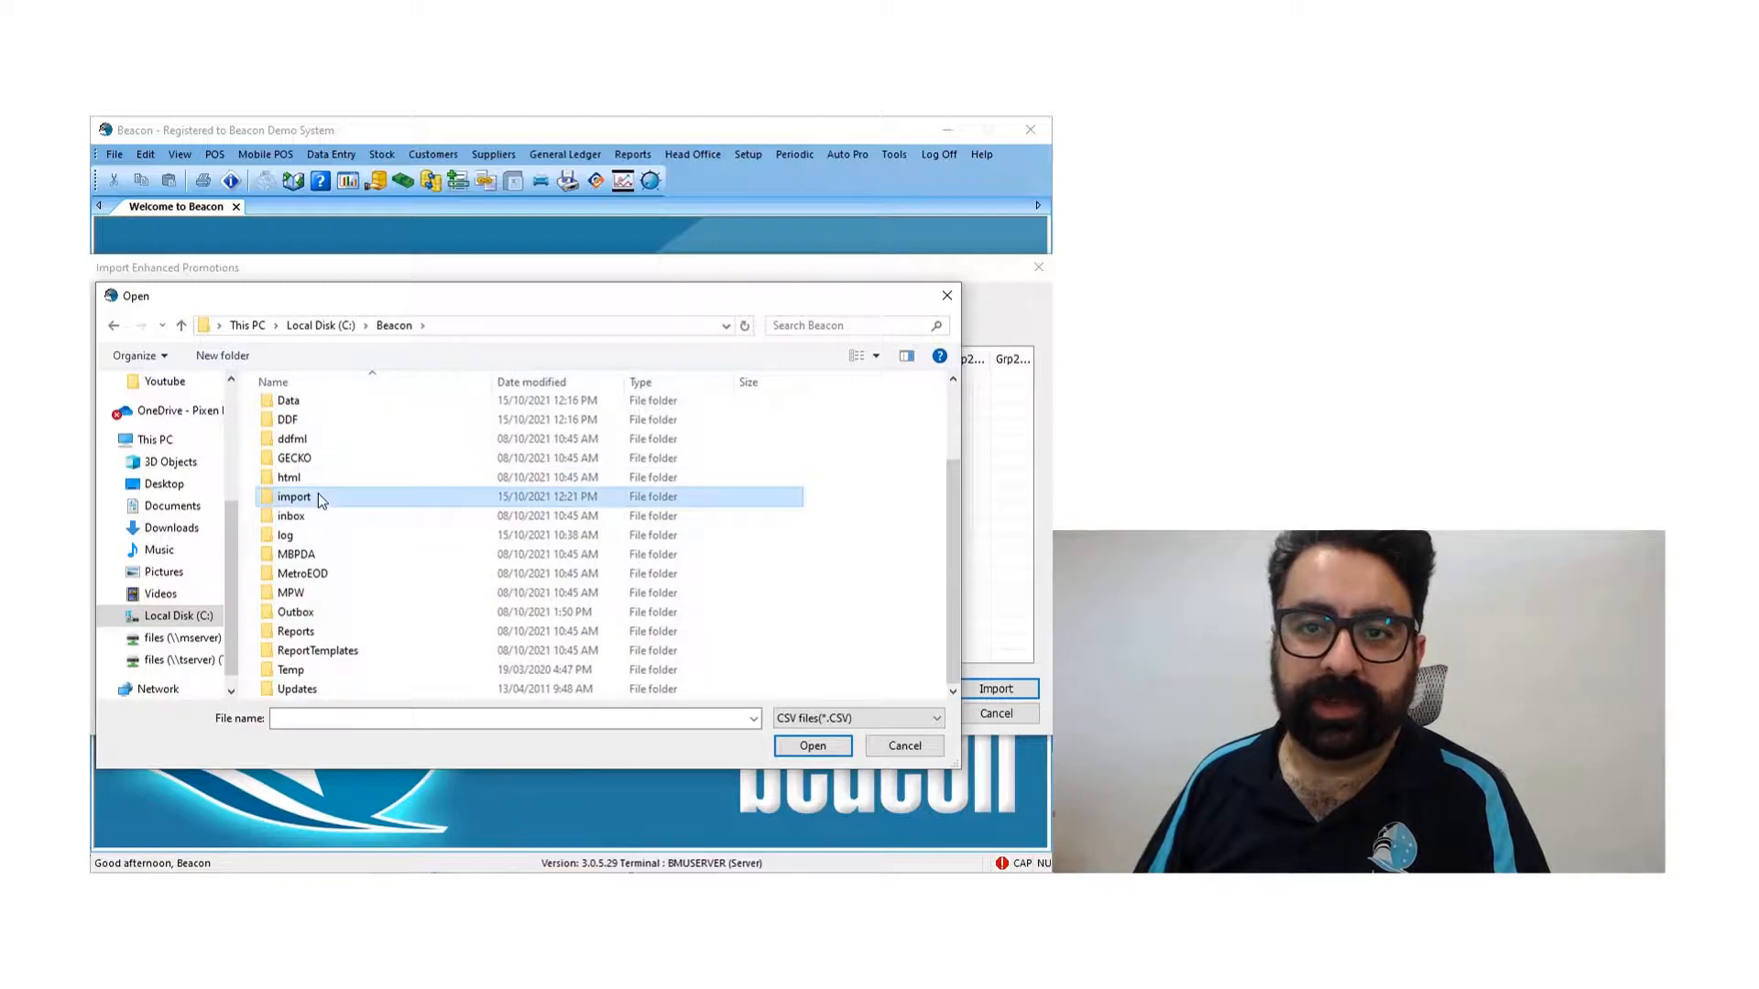
{"action": "double_click", "coordinate": [318, 496]}
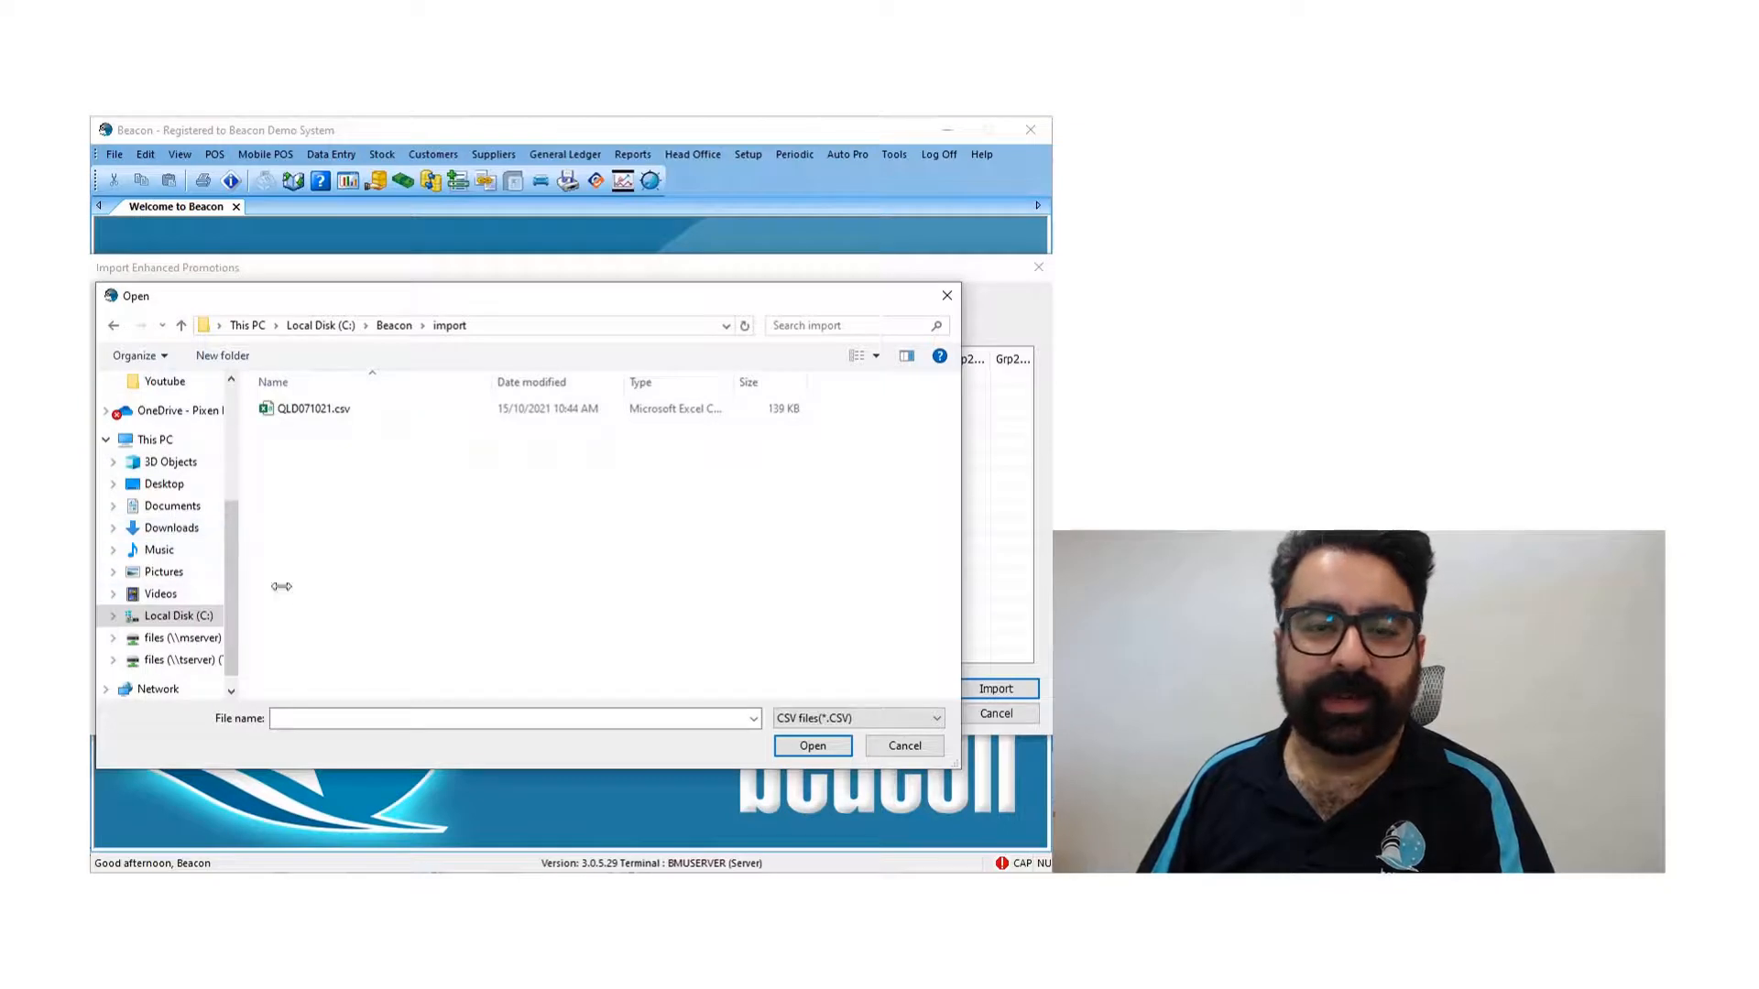
{"action": "left_click", "coordinate": [339, 414]}
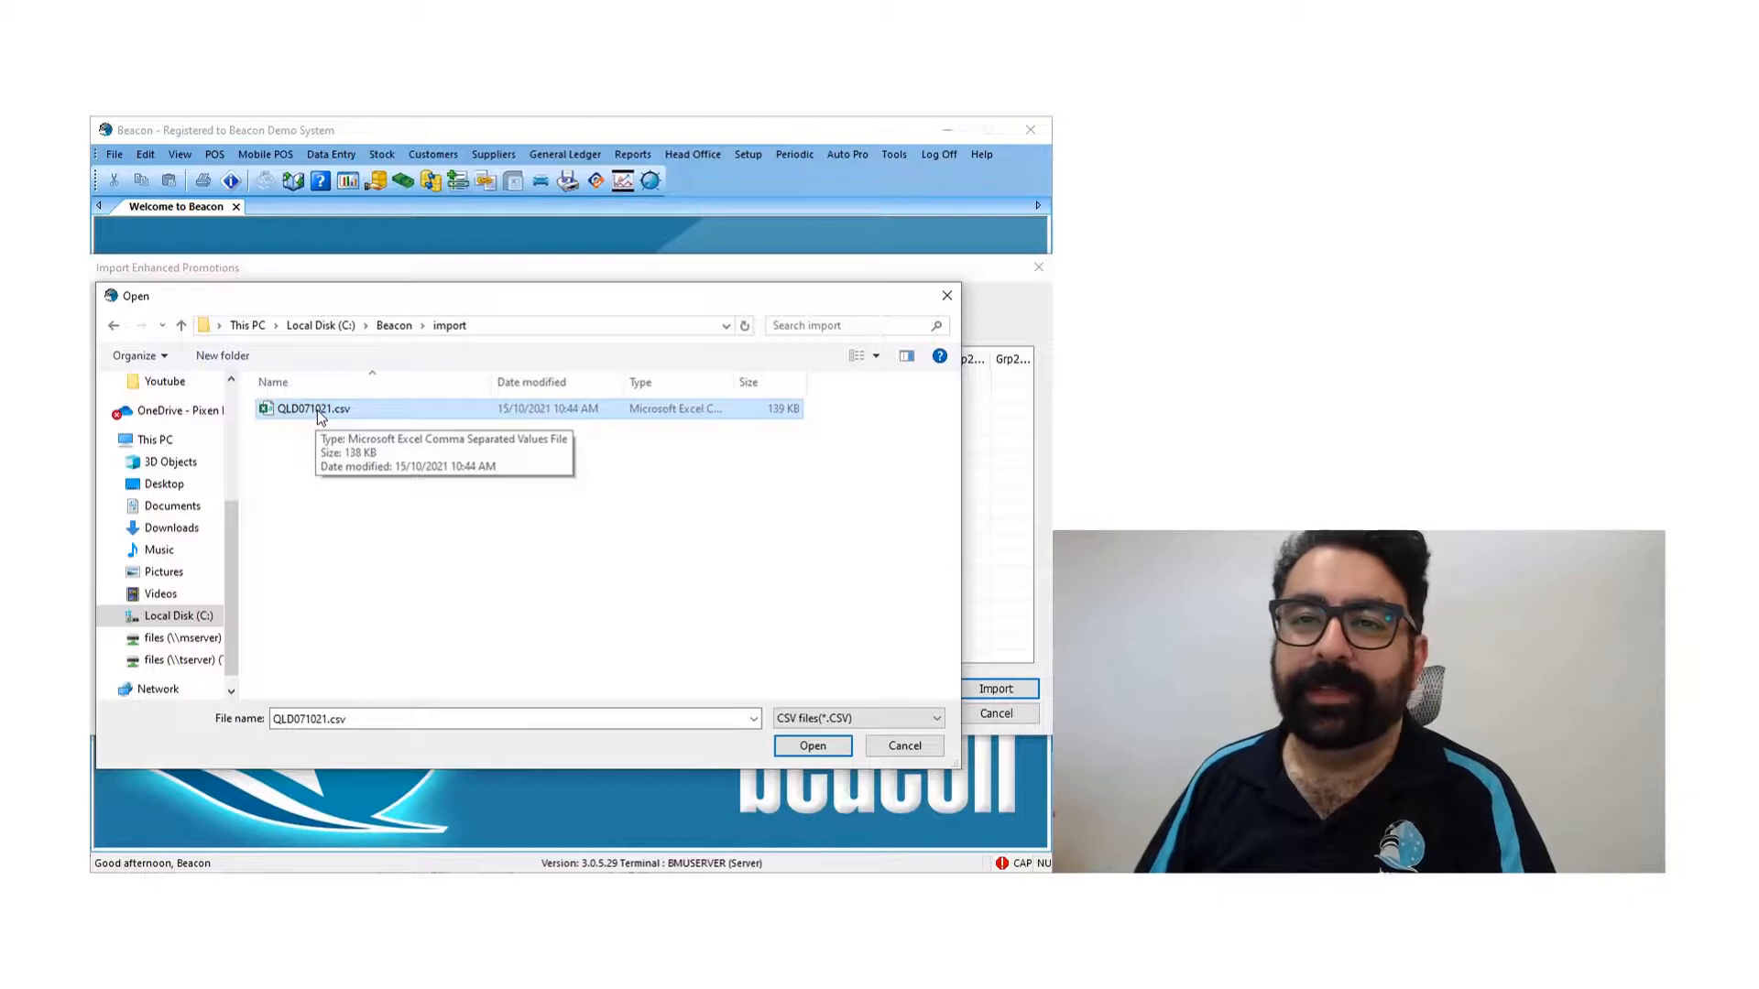
{"action": "double_click", "coordinate": [321, 415]}
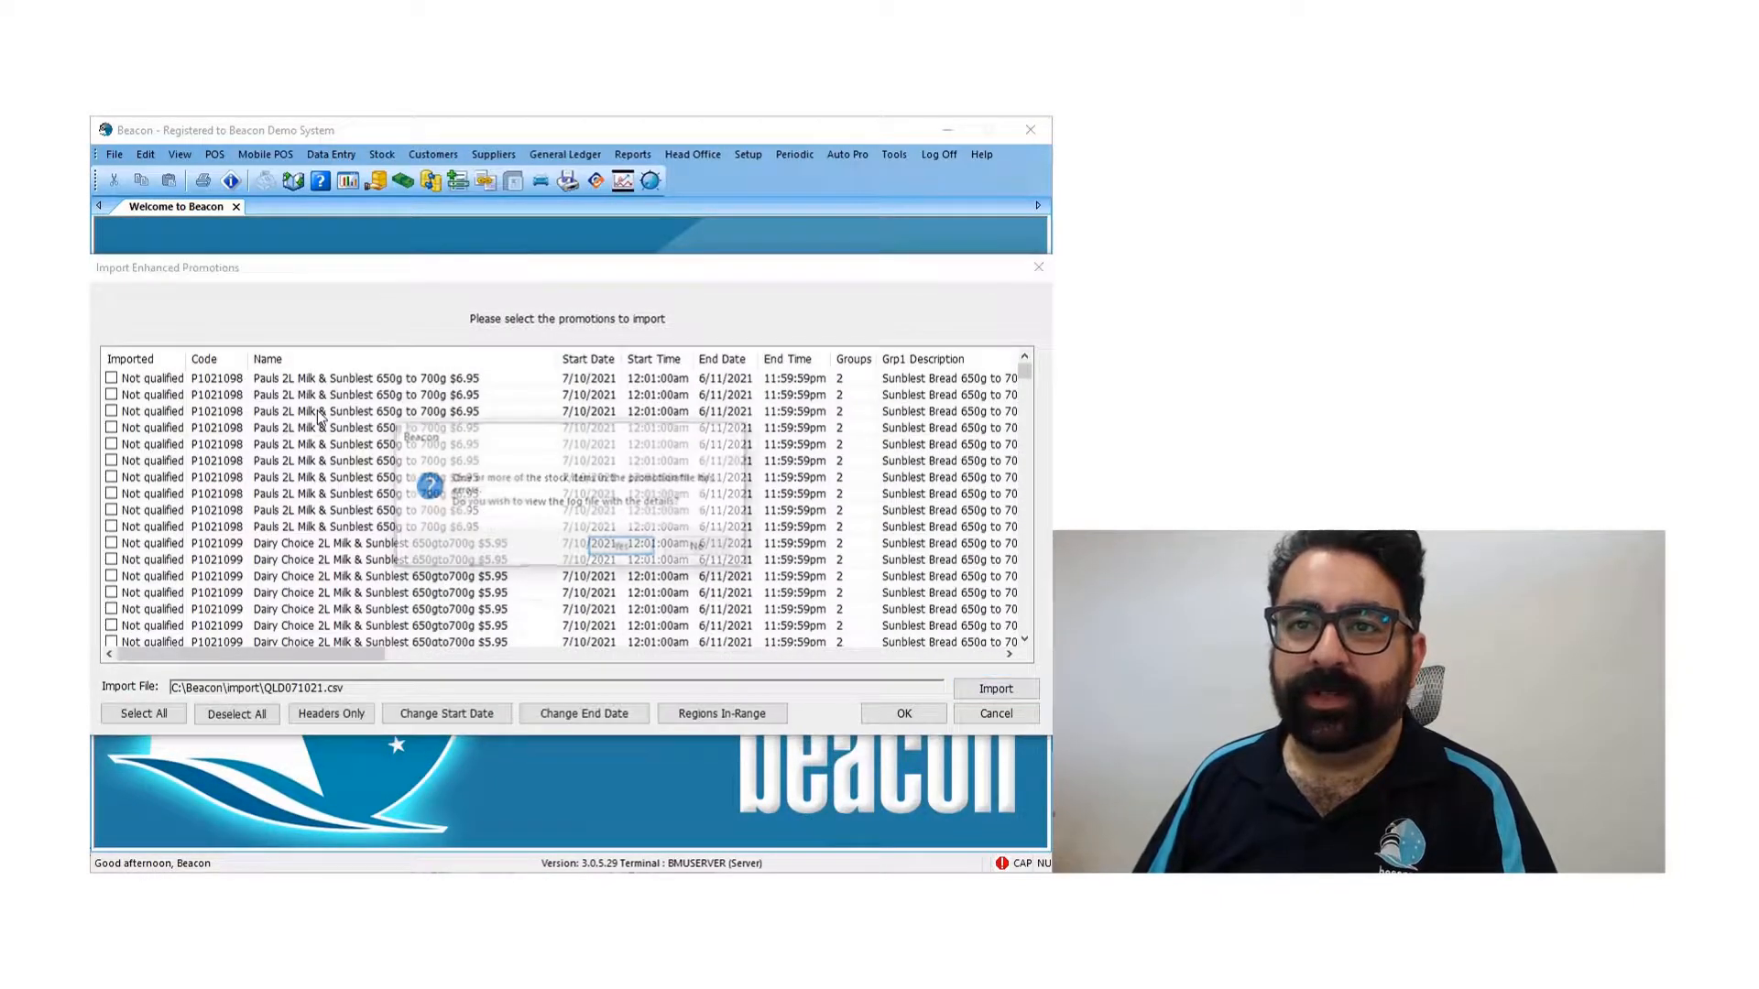
- View the import error log, examine the item descriptions, barcodes and error reasons, and close the log
{"action": "left_click_drag", "start_coordinate": [584, 438], "coordinate": [553, 436]}
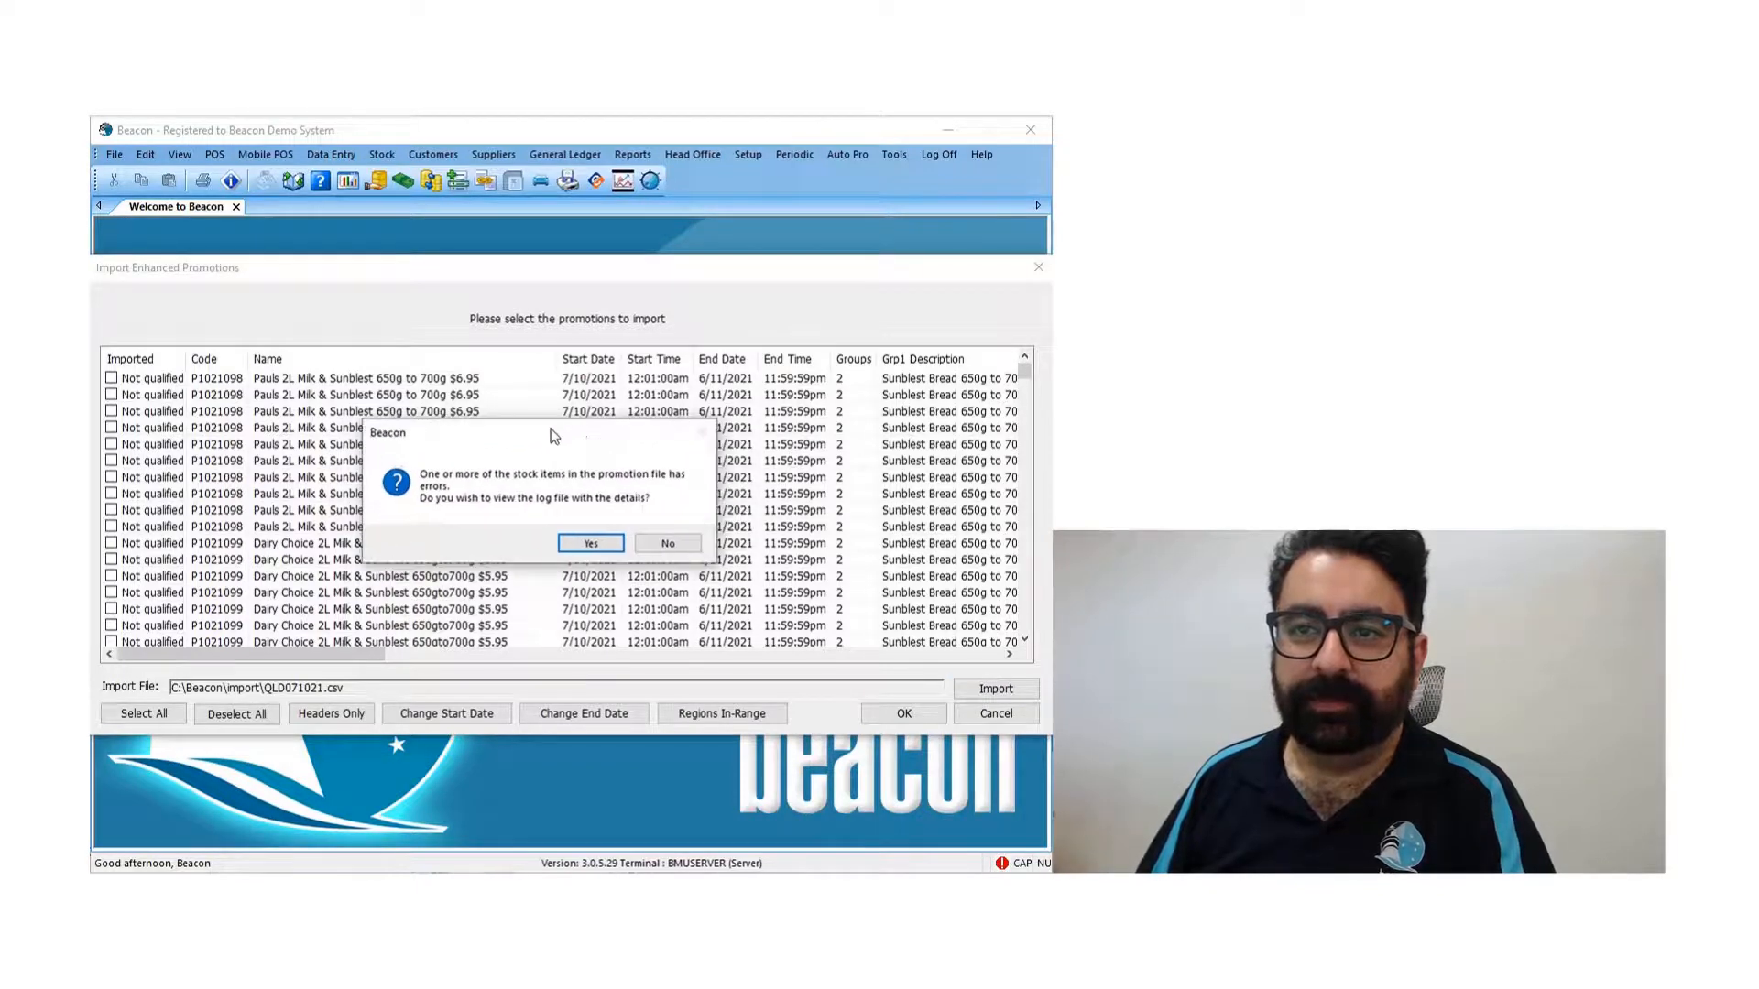
{"action": "left_click", "coordinate": [591, 544]}
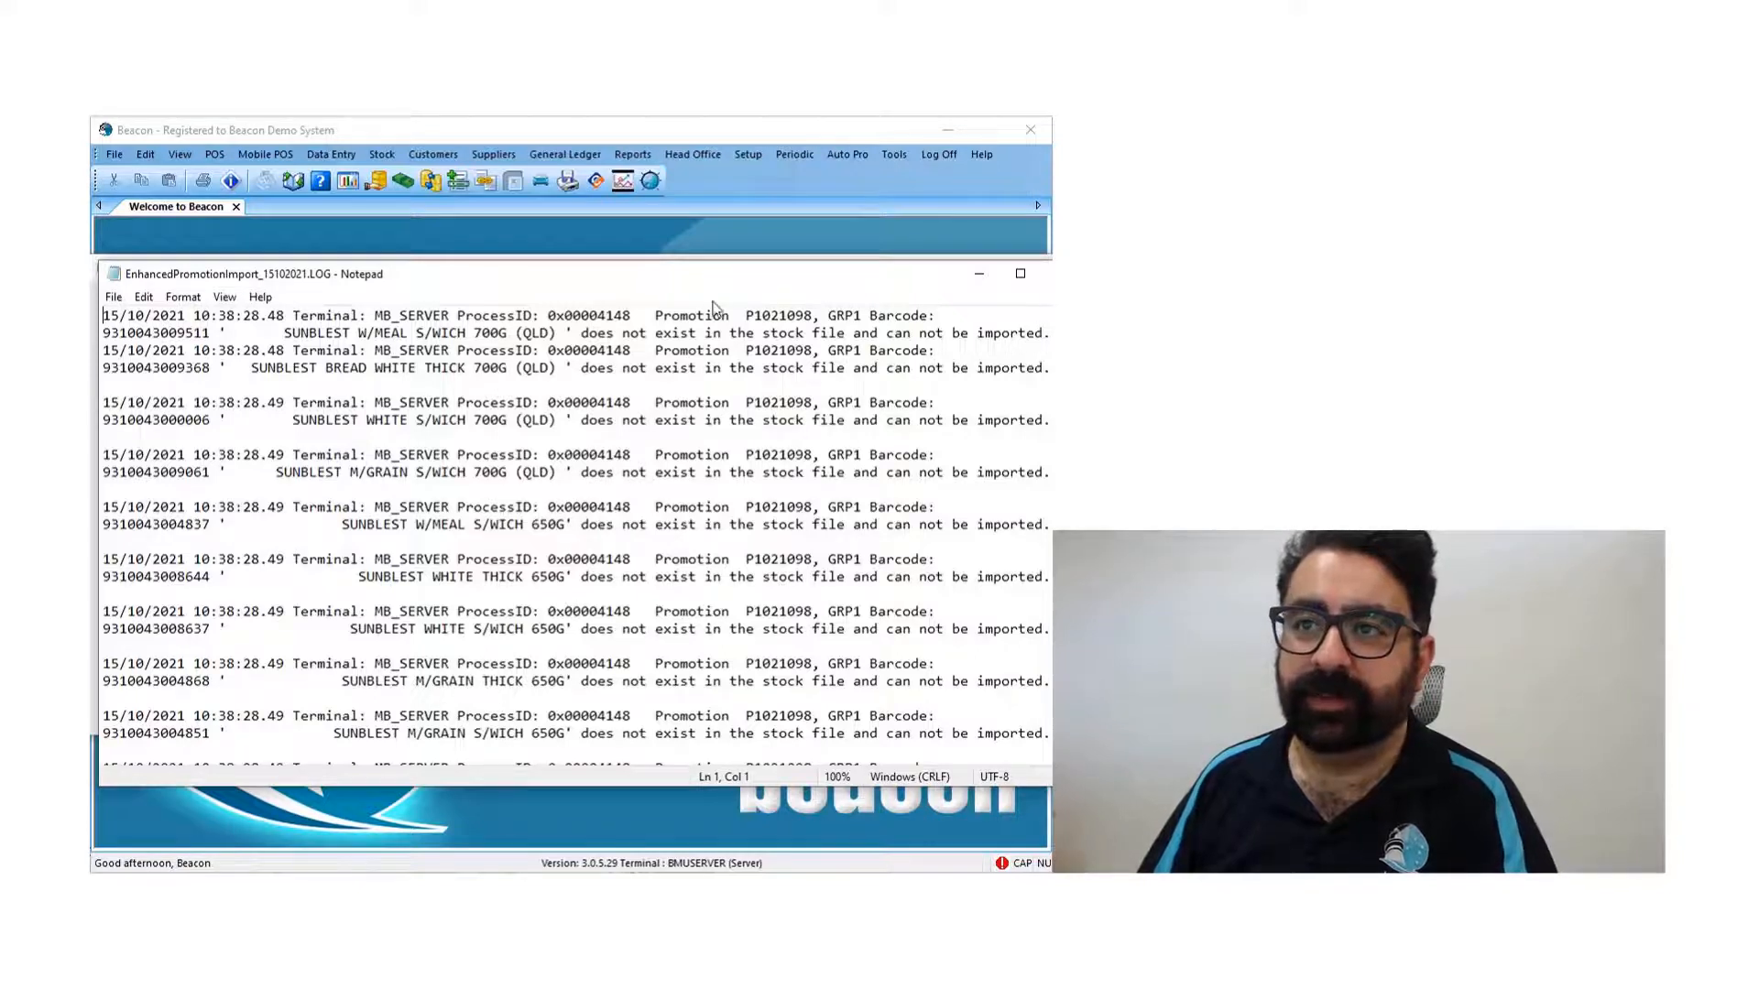
{"action": "left_click_drag", "start_coordinate": [278, 334], "coordinate": [878, 336]}
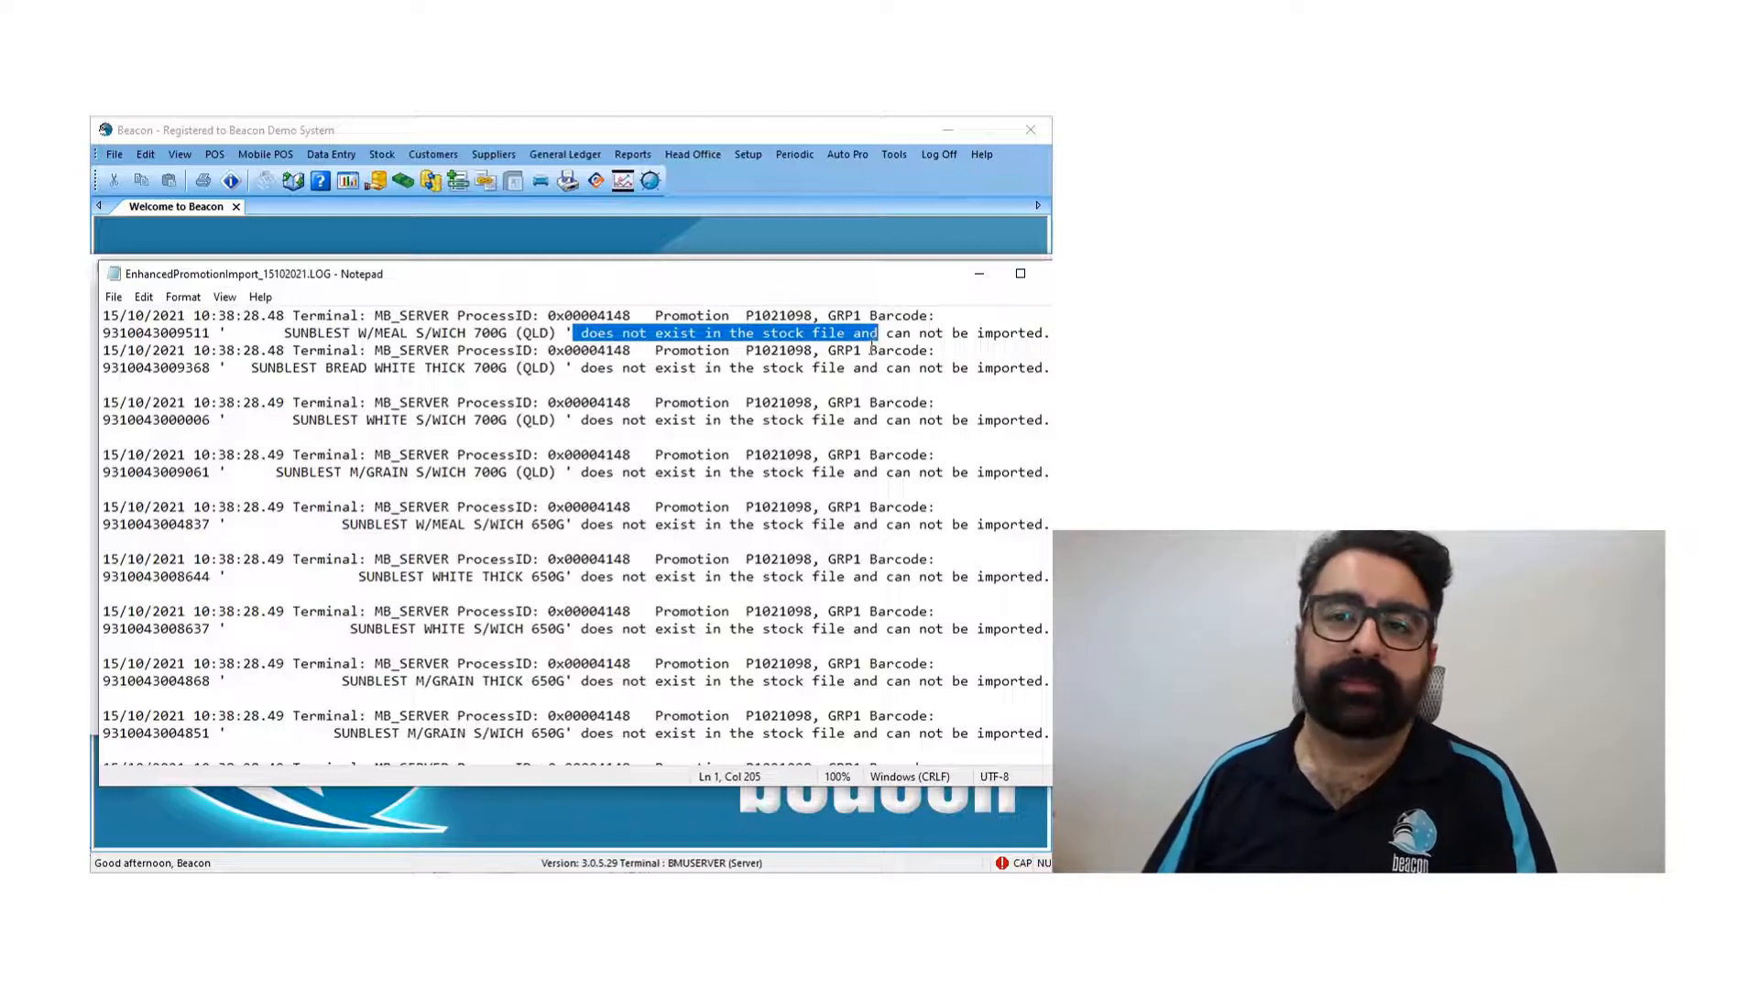
{"action": "scroll", "coordinate": [791, 473], "scroll_direction": "down", "scroll_amount": 1}
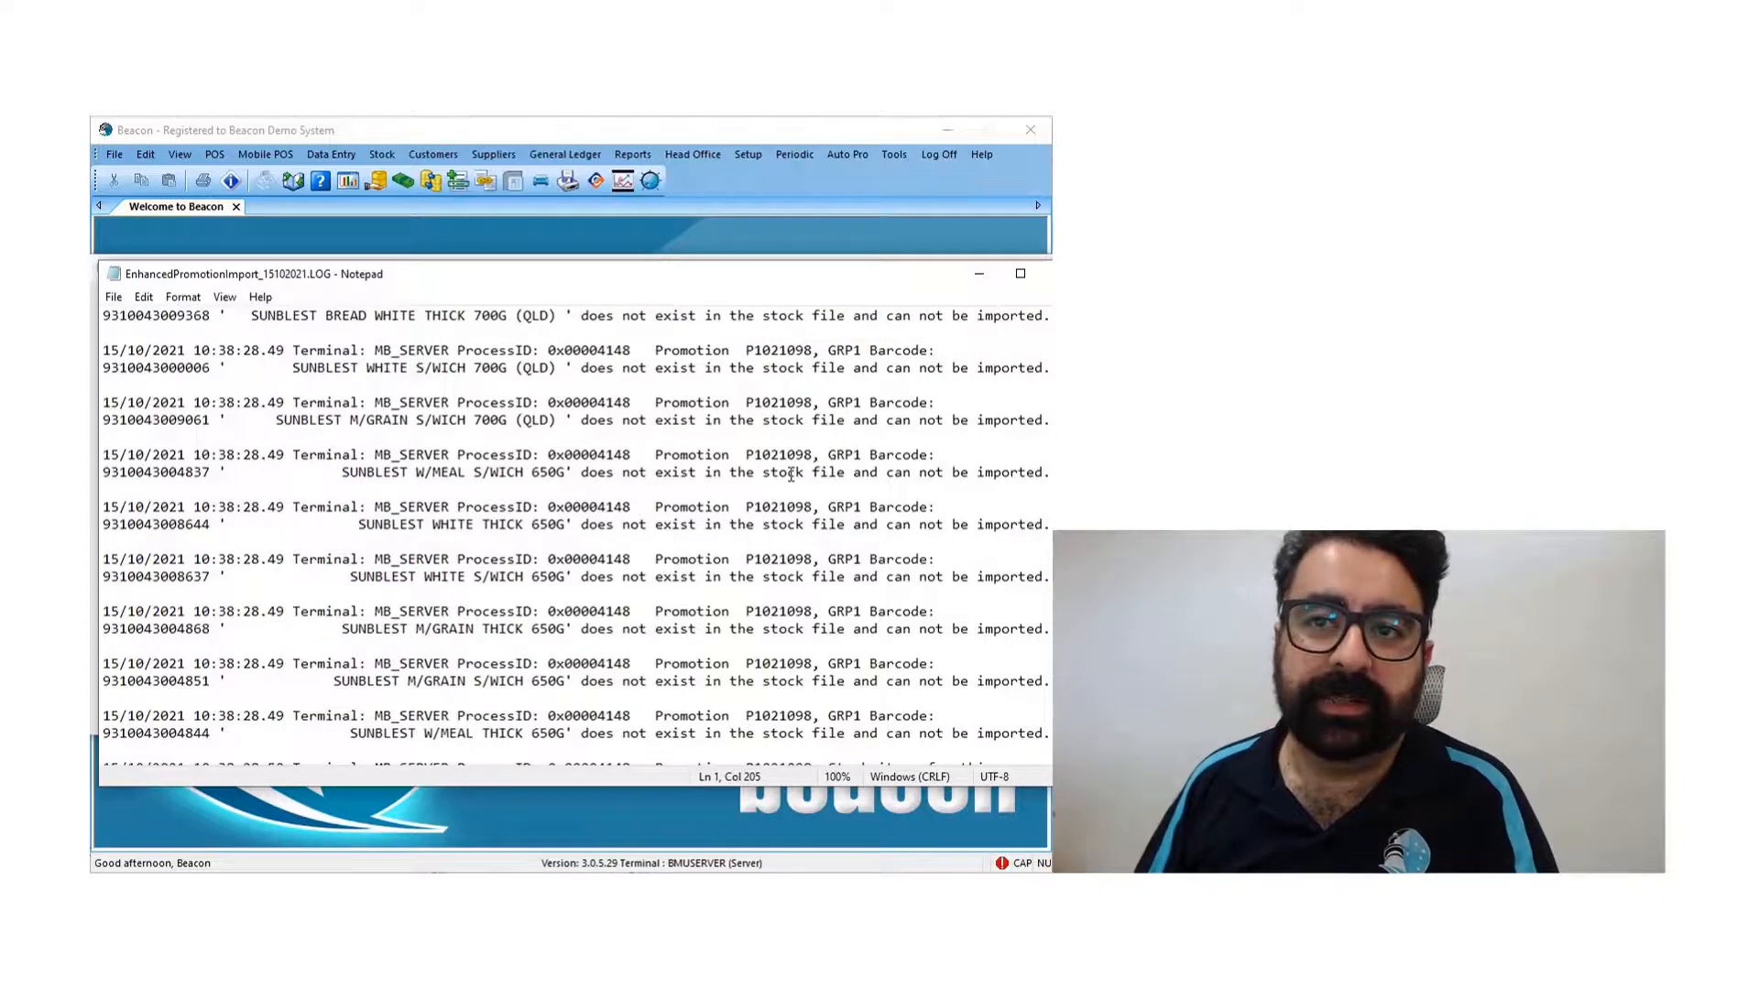
{"action": "scroll", "coordinate": [788, 473], "scroll_direction": "up", "scroll_amount": 1}
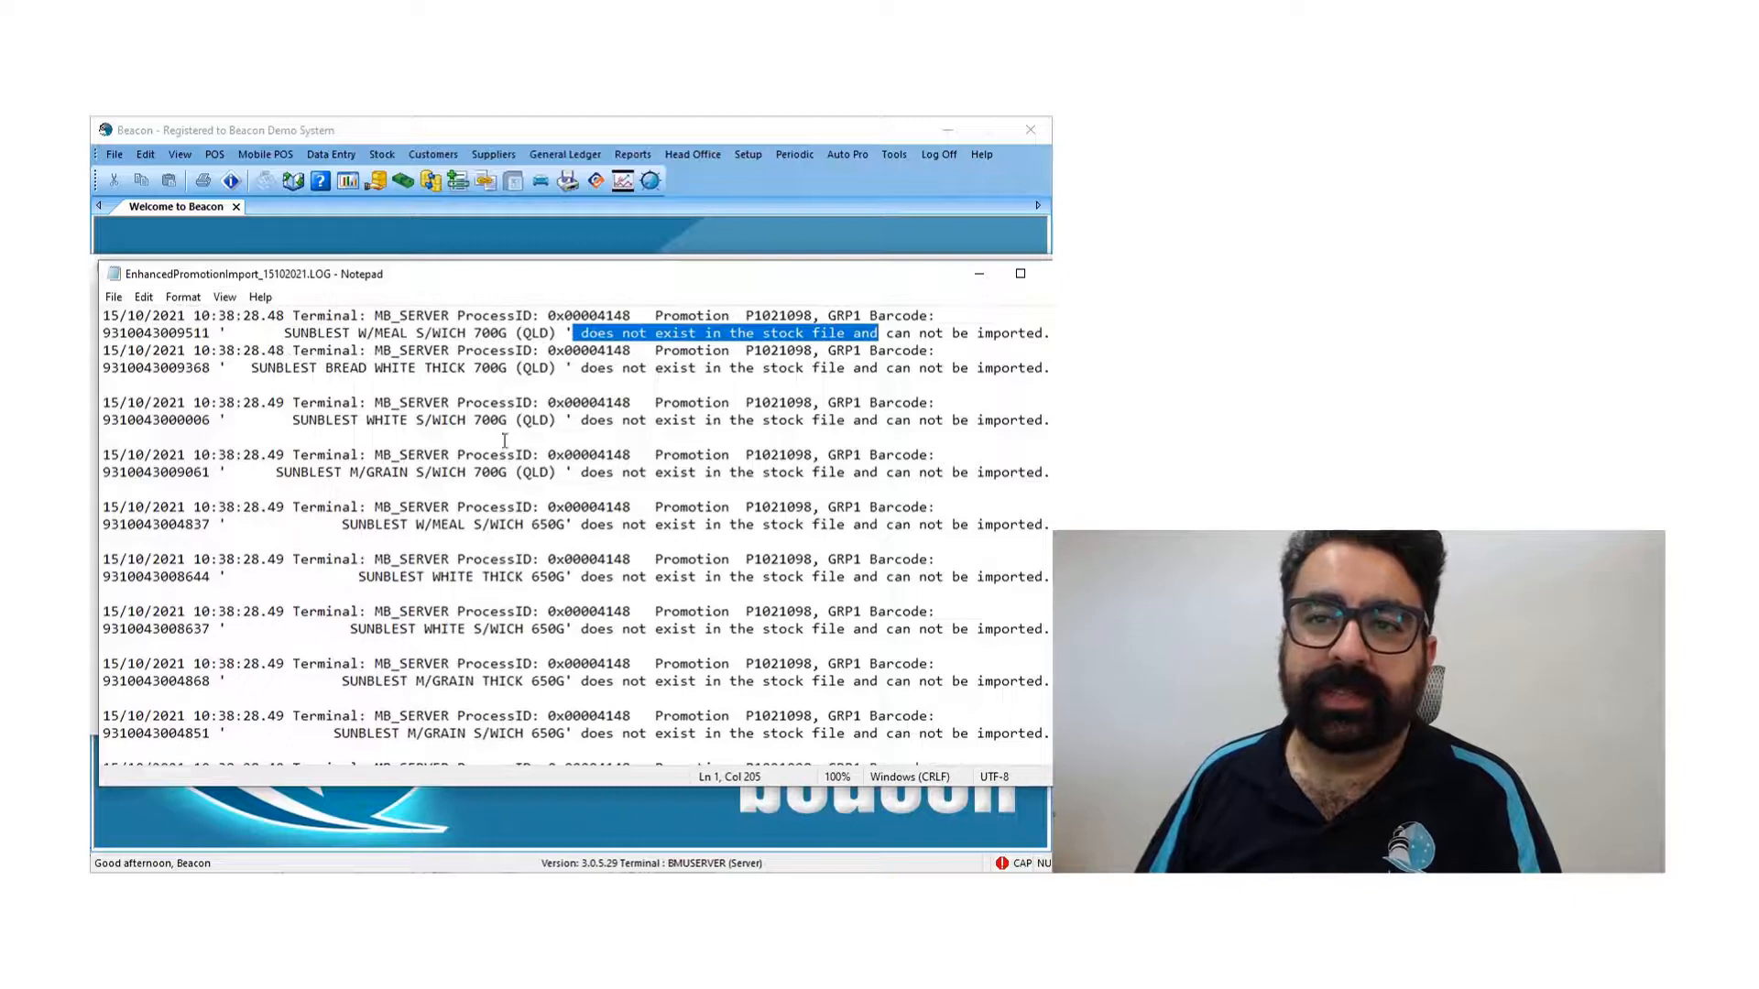
{"action": "left_click_drag", "start_coordinate": [291, 419], "coordinate": [482, 419]}
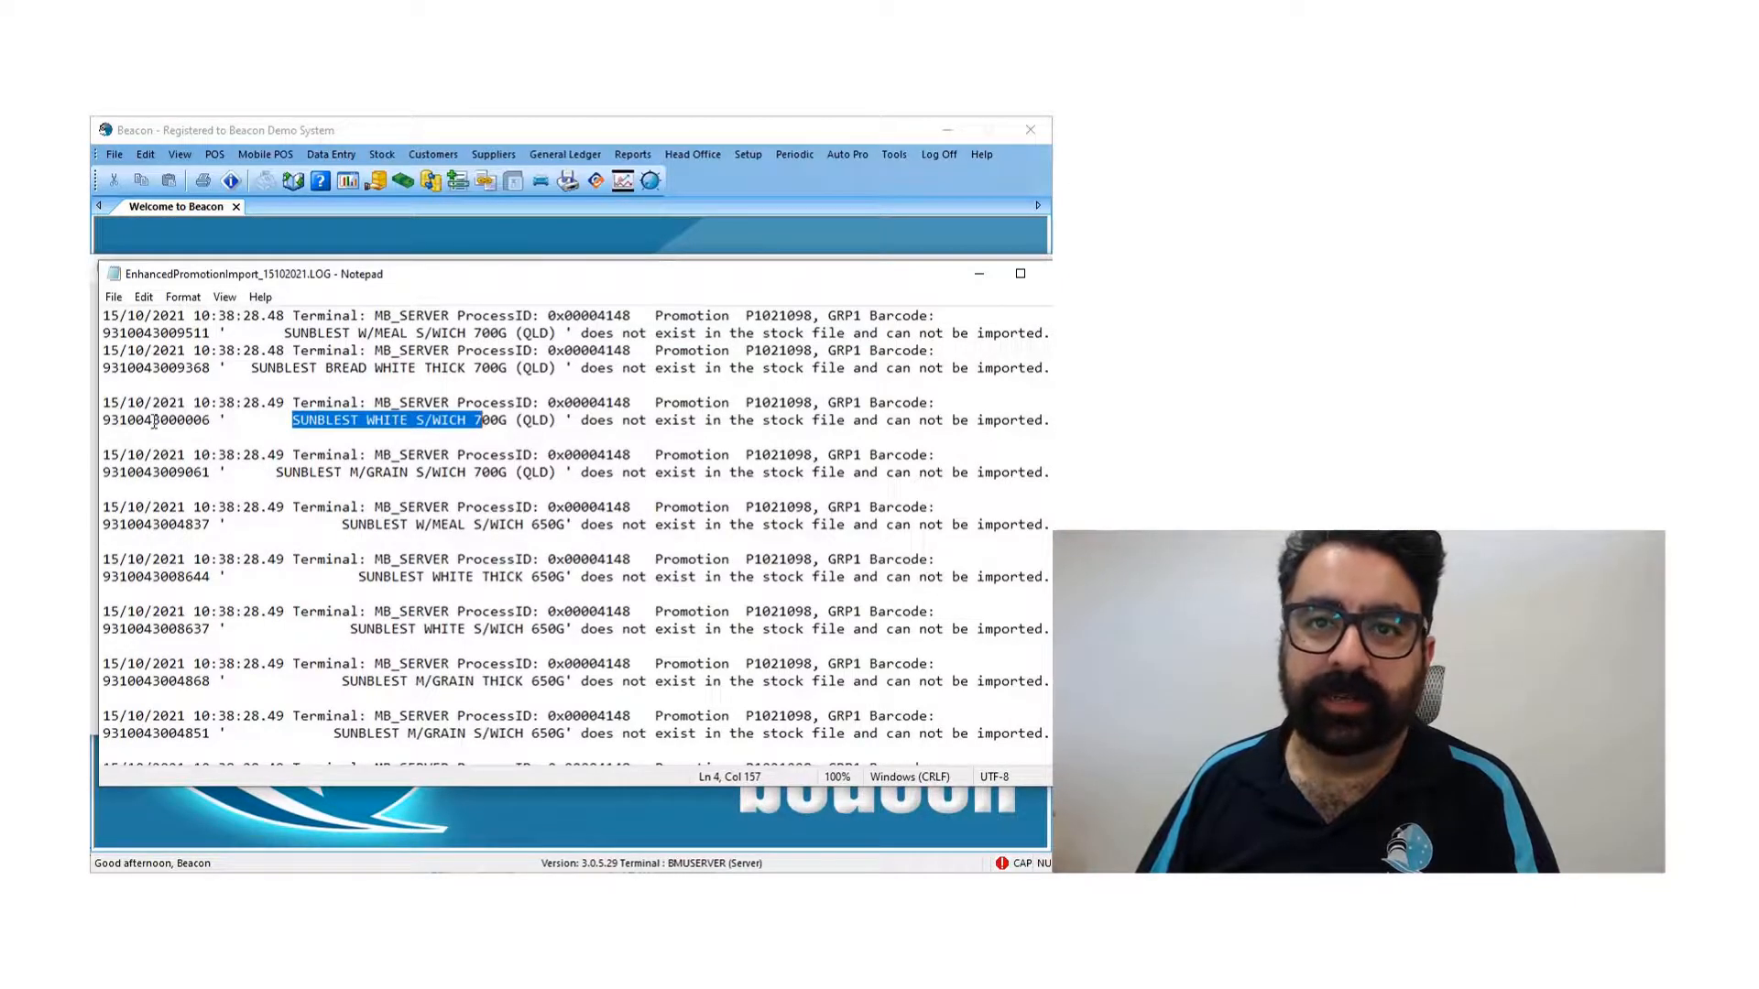
{"action": "double_click", "coordinate": [162, 421]}
{"action": "left_click_drag", "start_coordinate": [212, 419], "coordinate": [94, 417]}
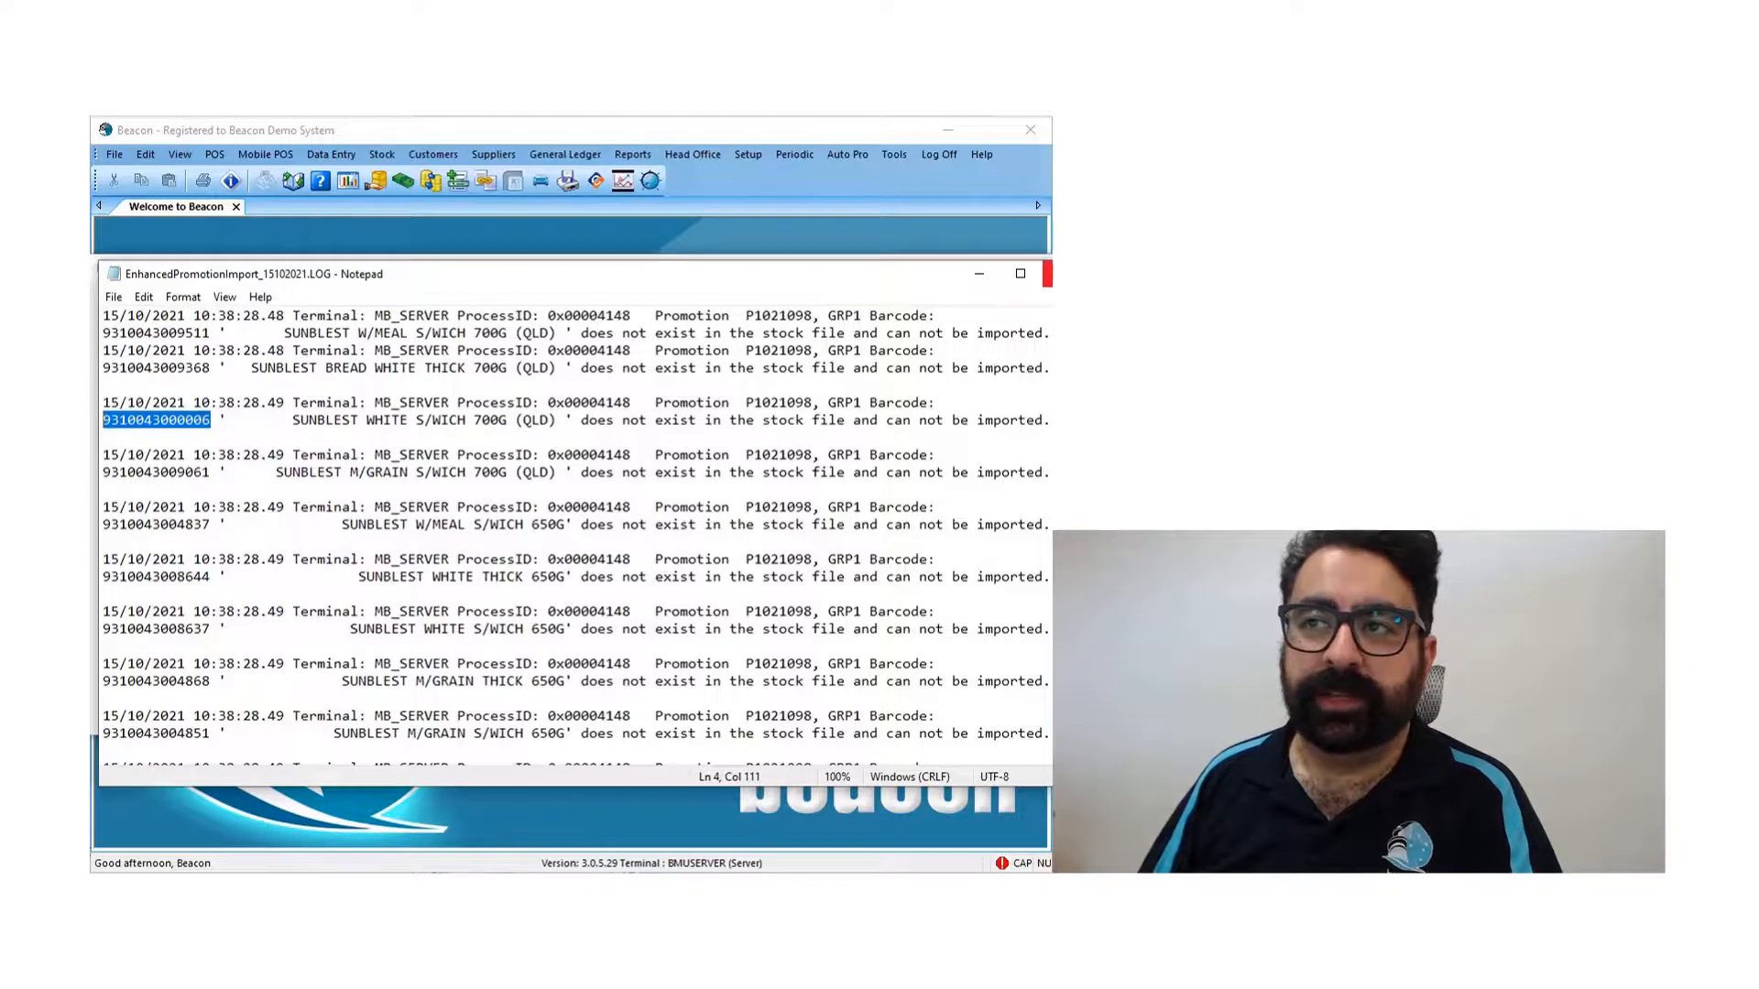
{"action": "left_click", "coordinate": [1047, 273]}
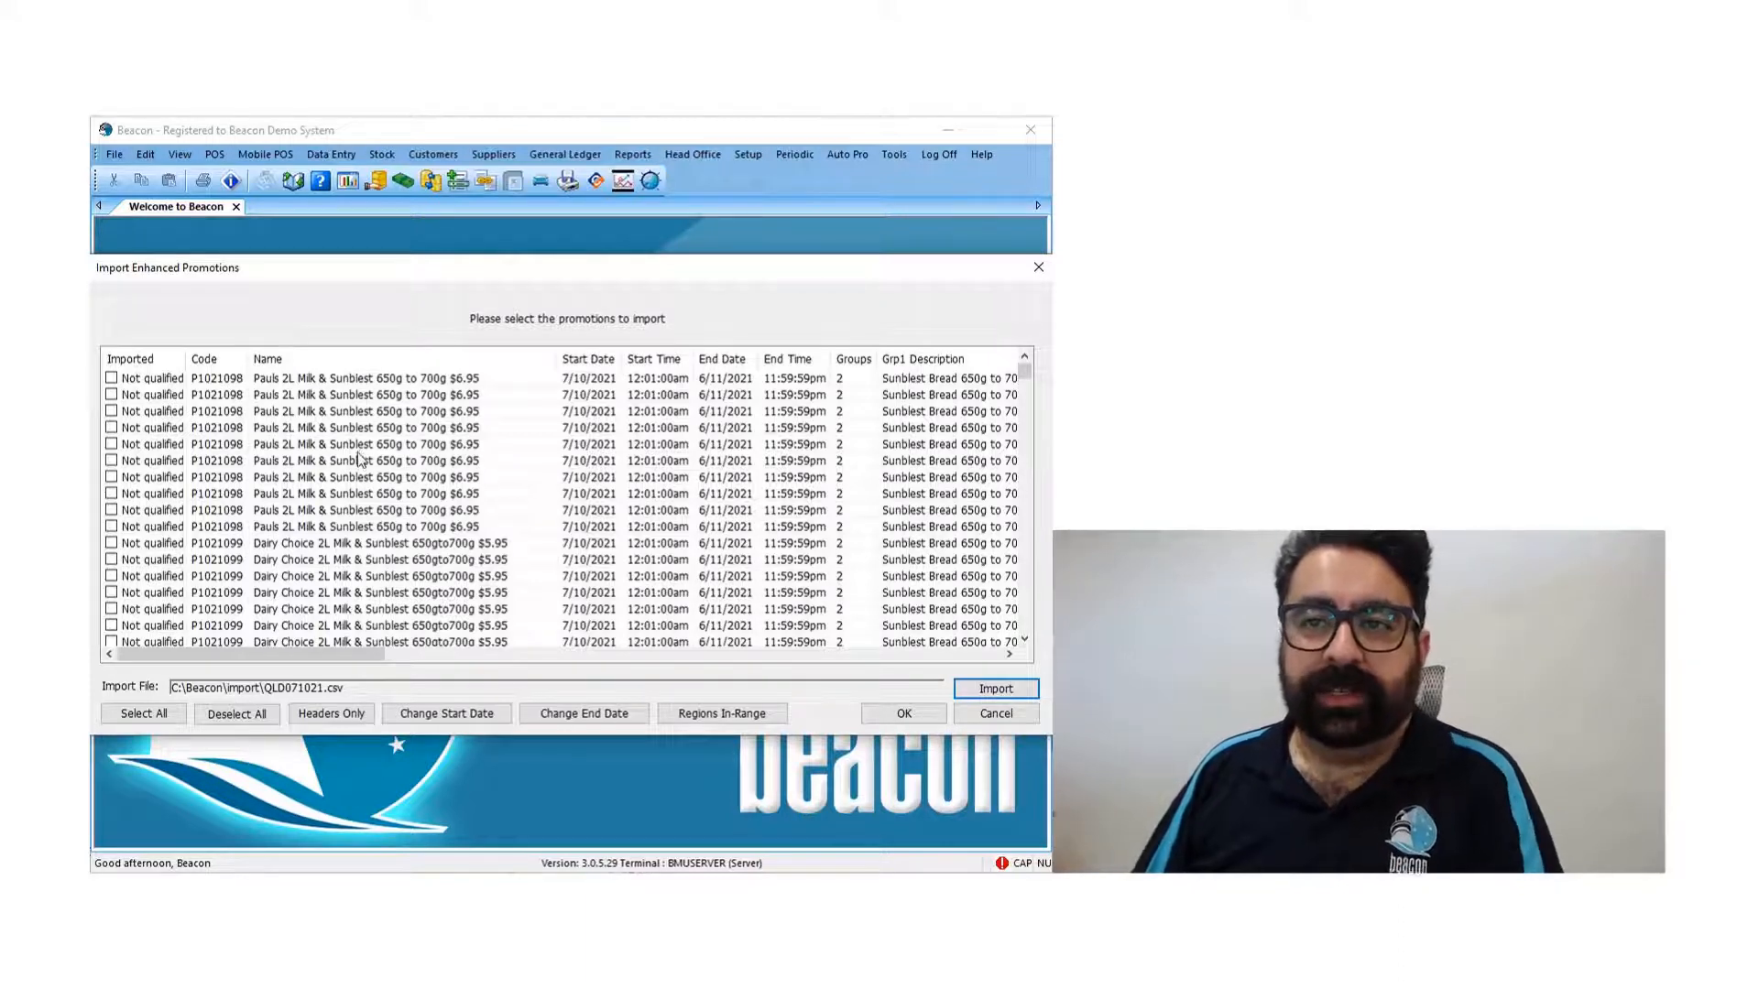
- Examine the Grp1 stock descriptions and the Imported status of the promotions in the import list
{"action": "left_click_drag", "start_coordinate": [349, 654], "coordinate": [536, 656]}
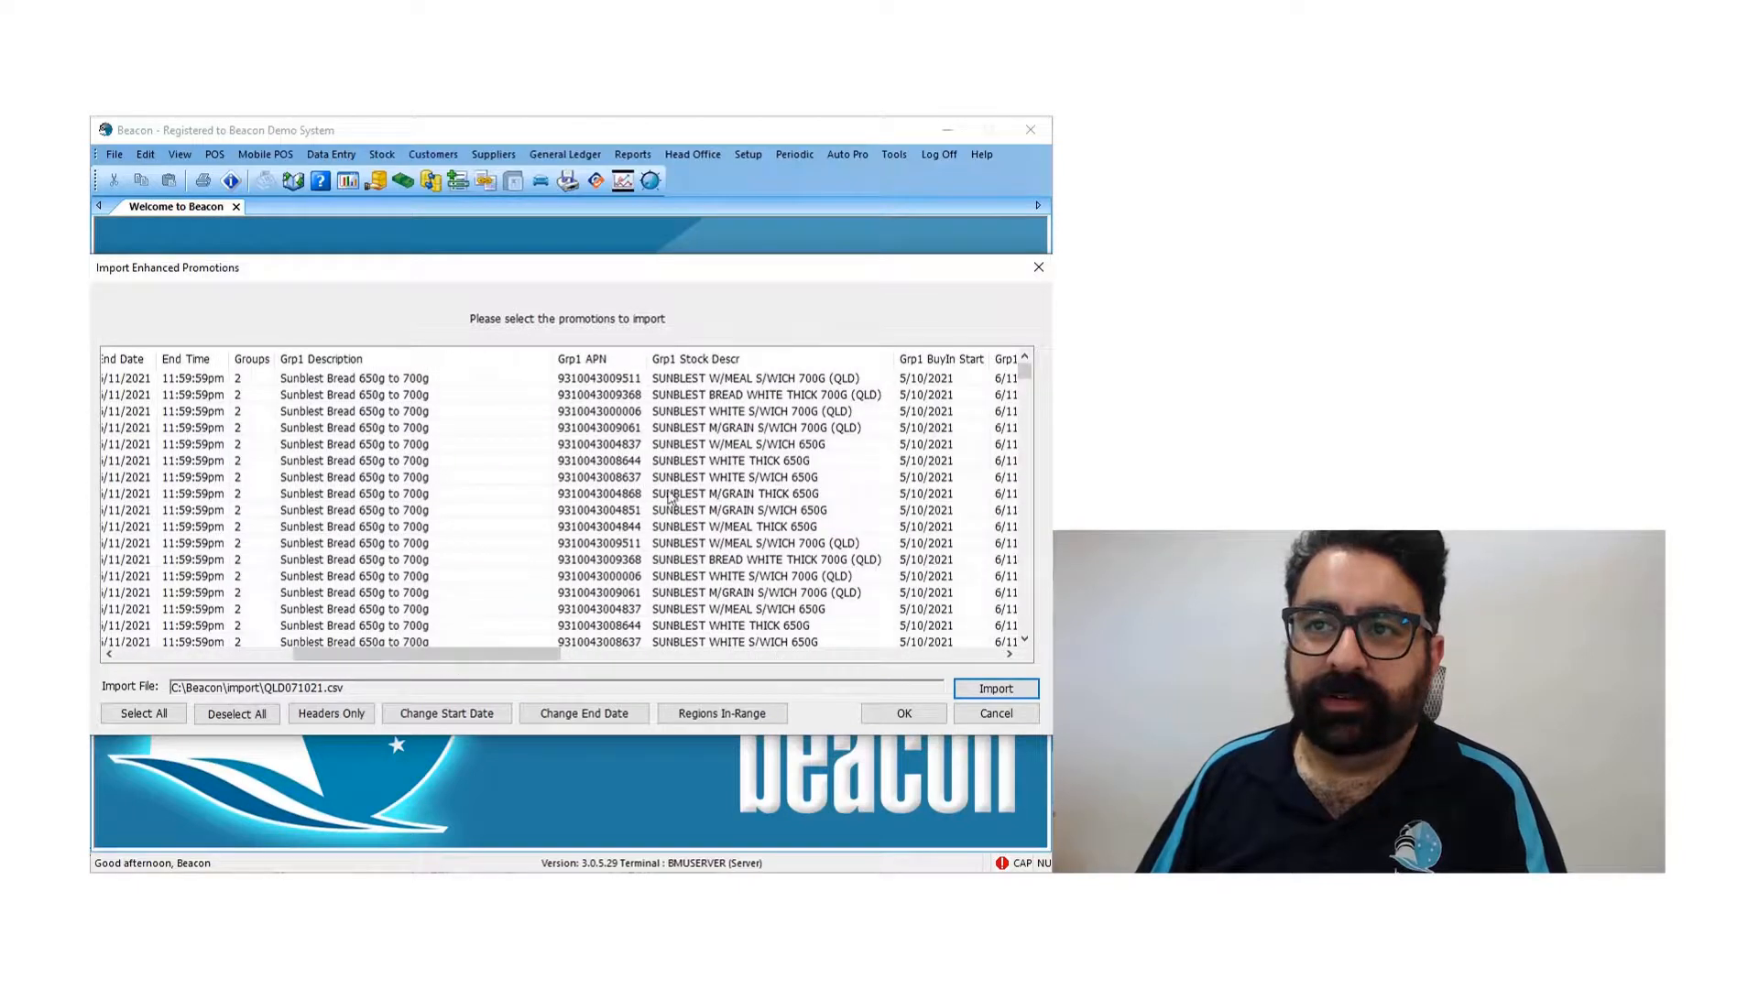
{"action": "left_click", "coordinate": [753, 380]}
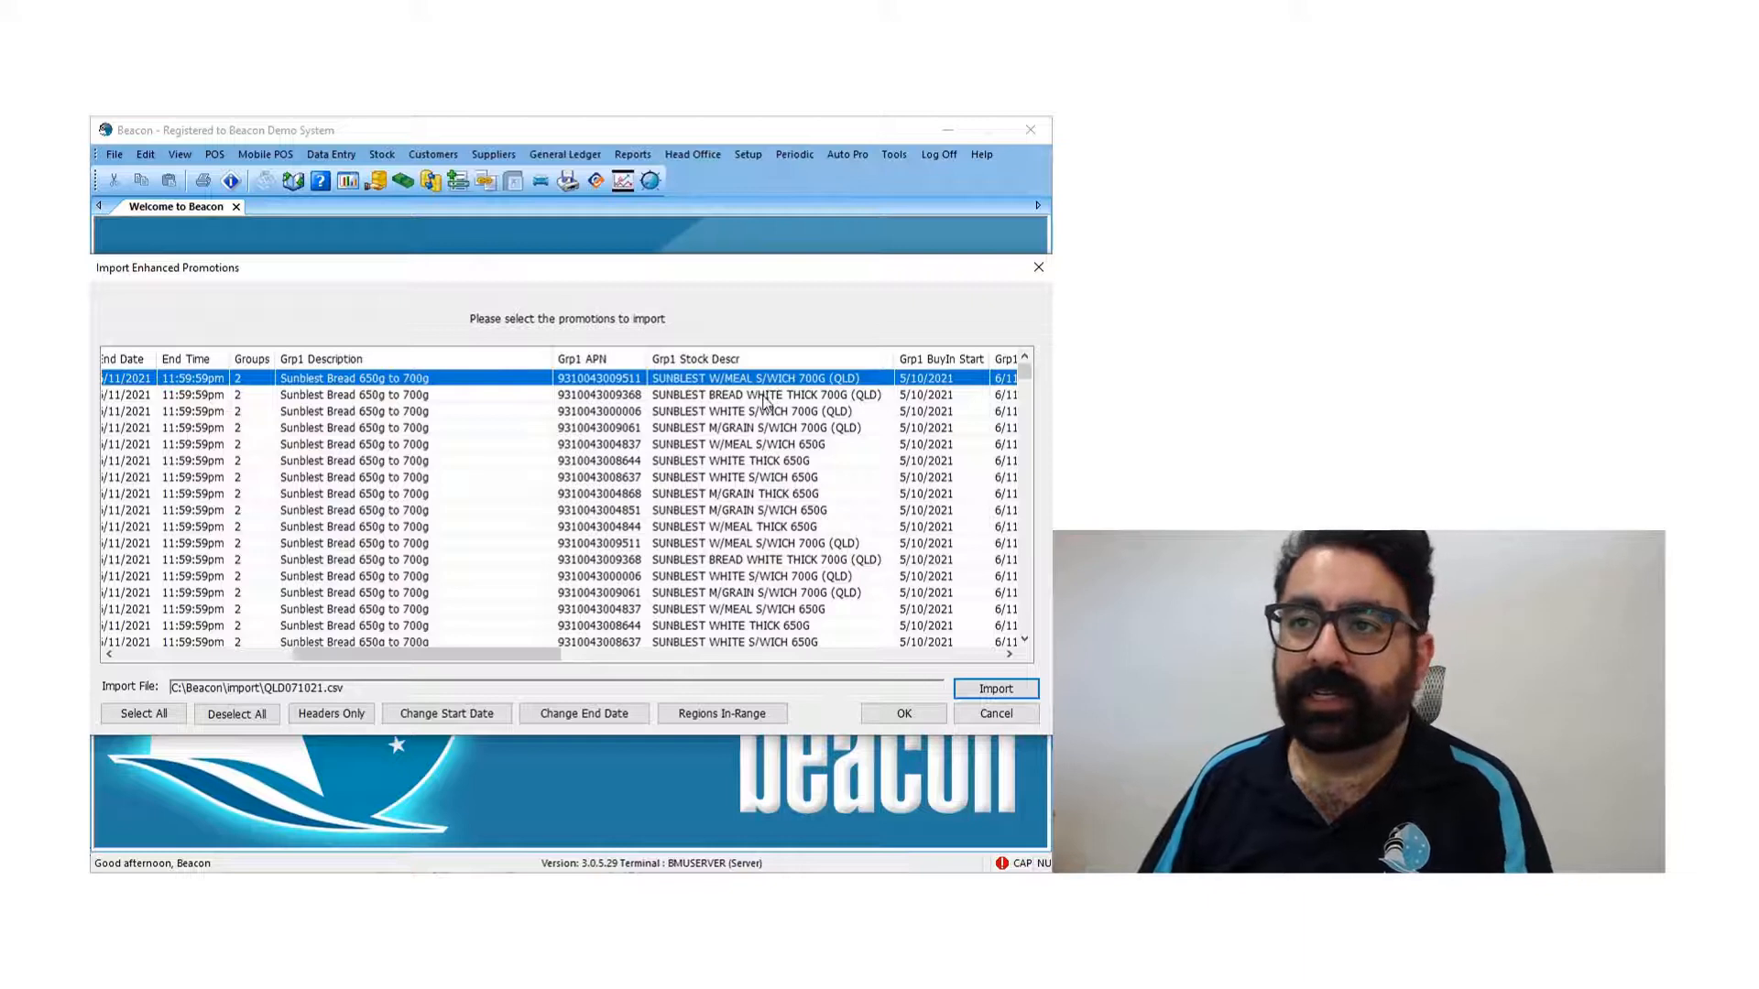
{"action": "left_click", "coordinate": [766, 399]}
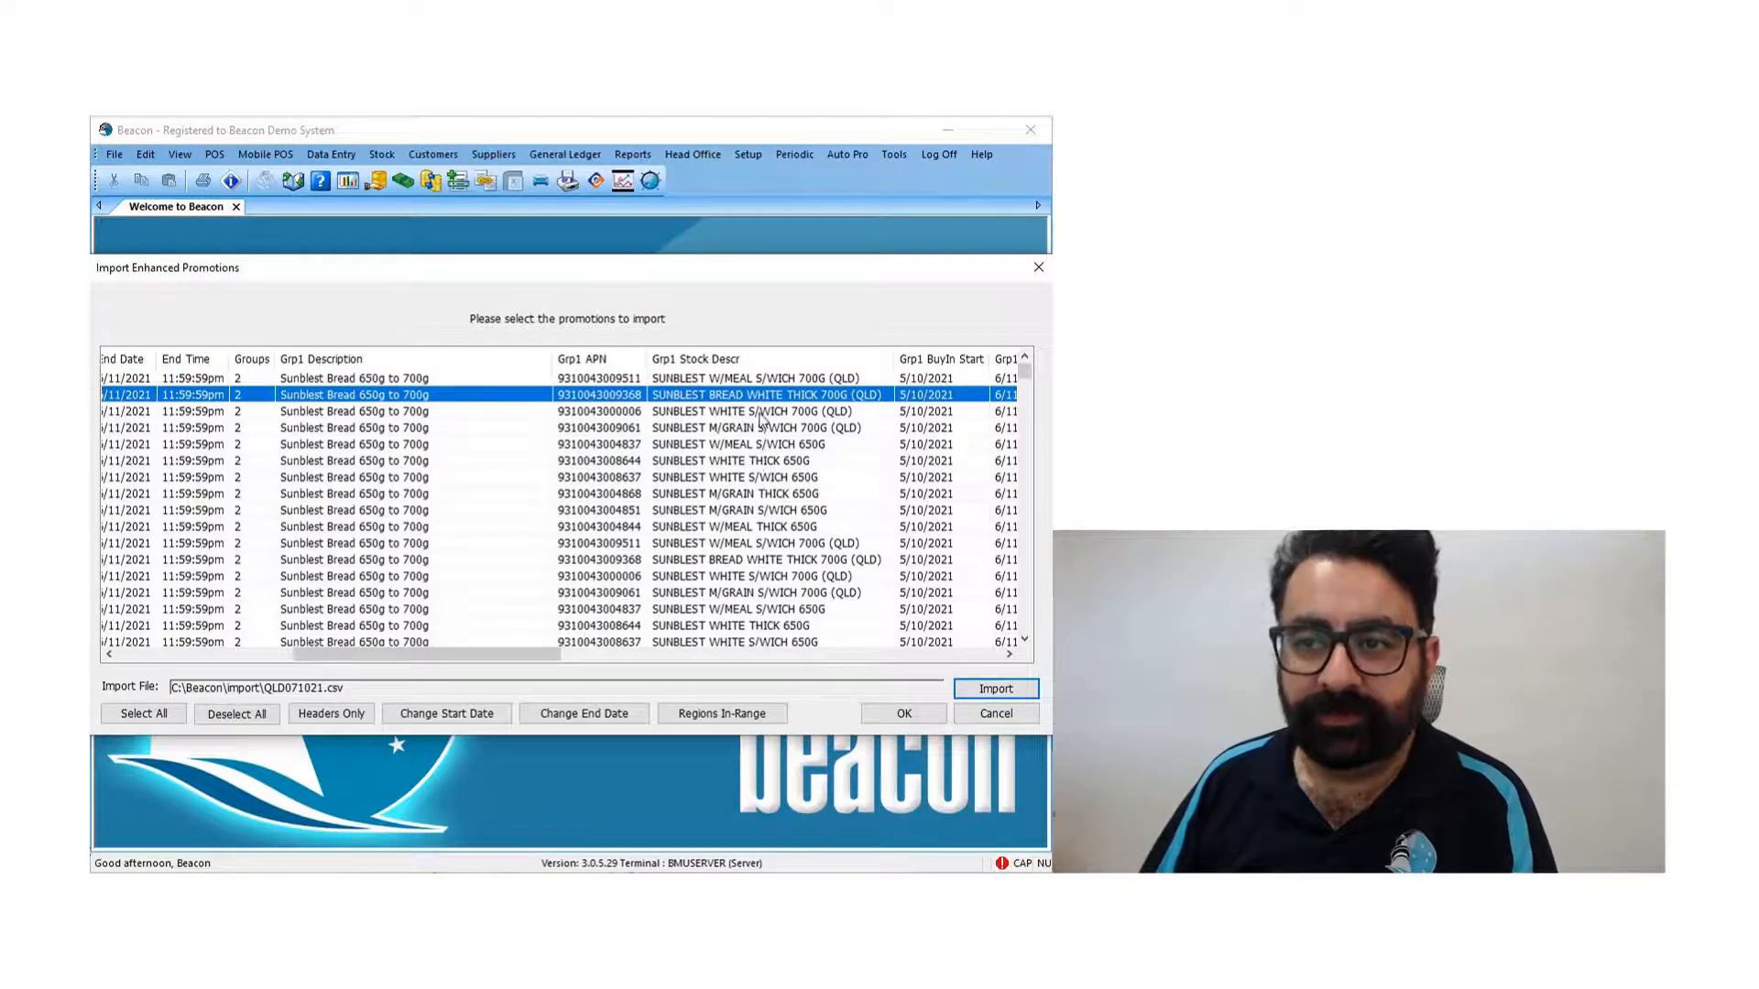
{"action": "left_click_drag", "start_coordinate": [514, 653], "coordinate": [302, 656]}
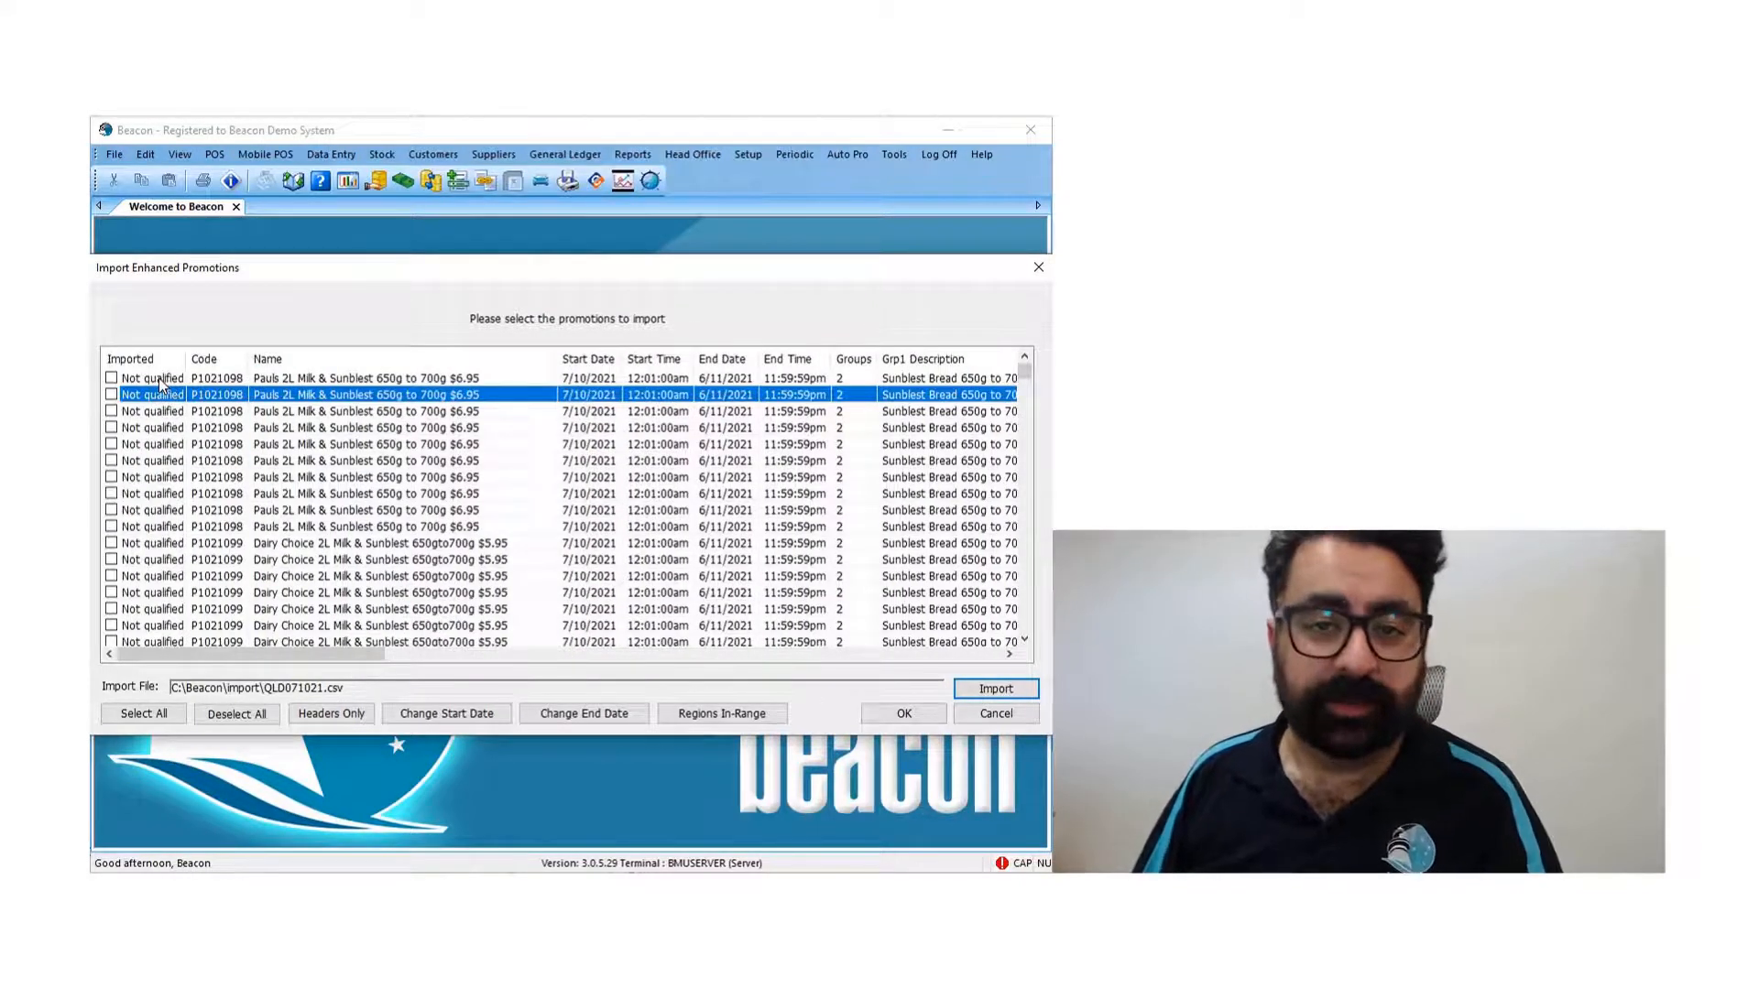
{"action": "scroll", "coordinate": [188, 517], "scroll_direction": "down", "scroll_amount": 10}
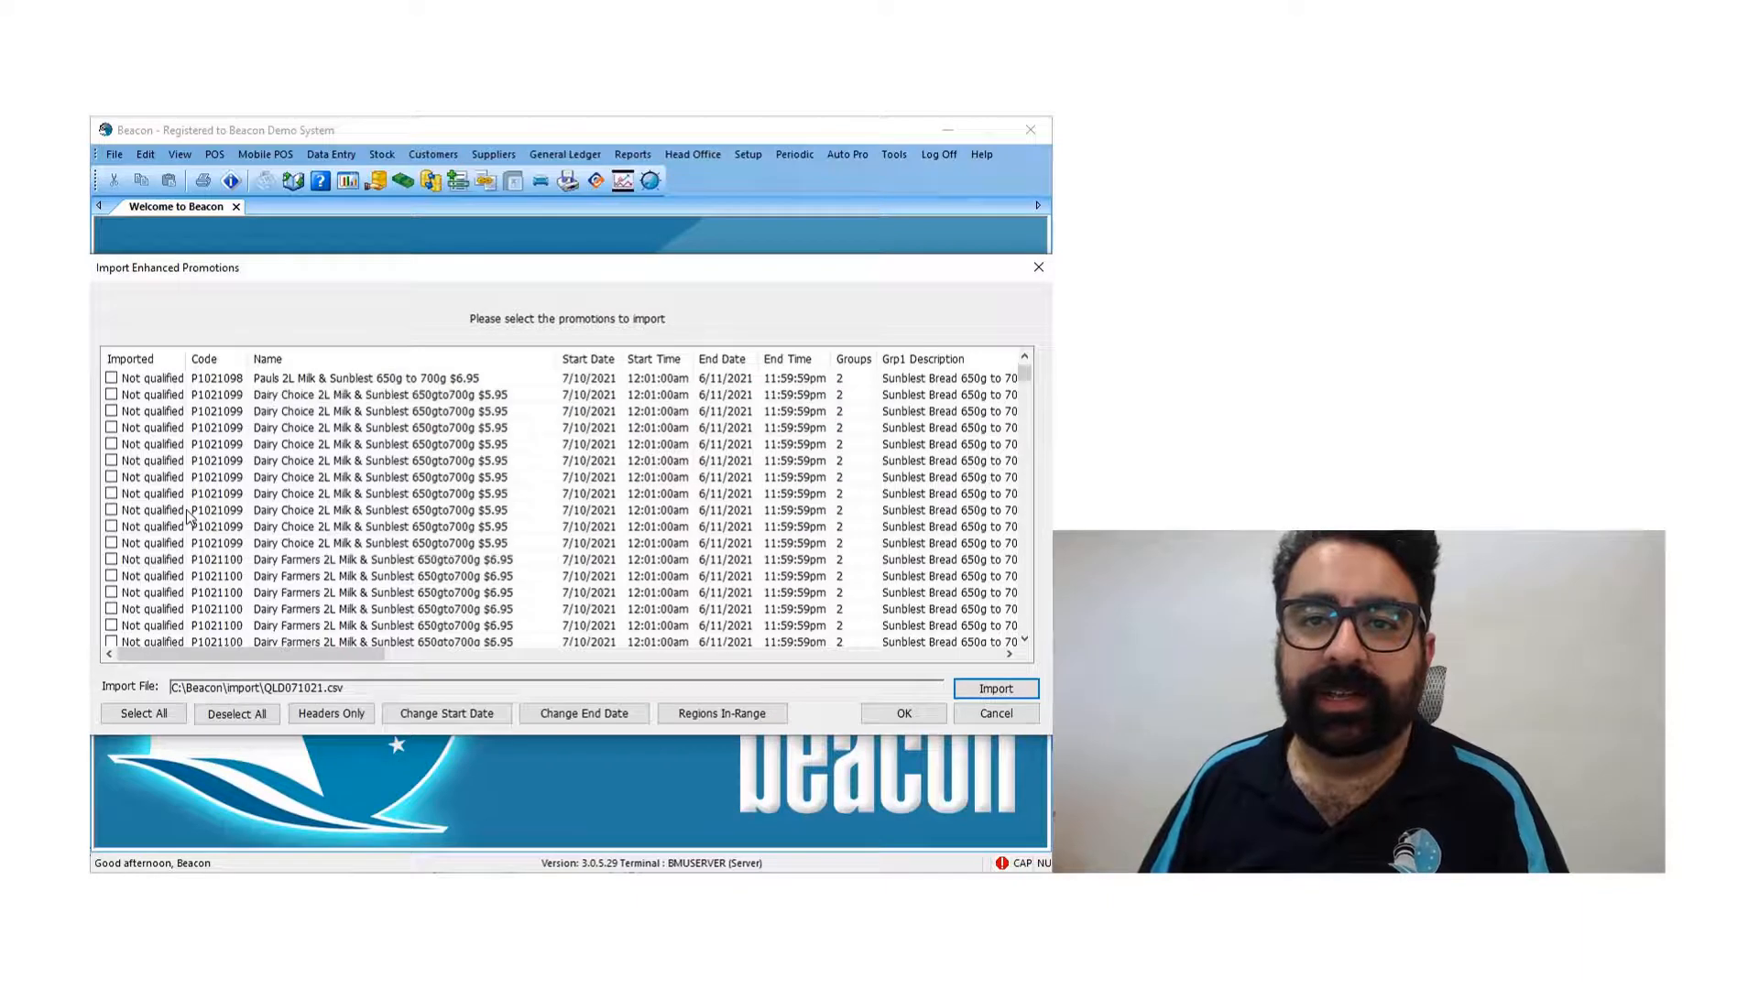
{"action": "scroll", "coordinate": [188, 518], "scroll_direction": "down", "scroll_amount": 10}
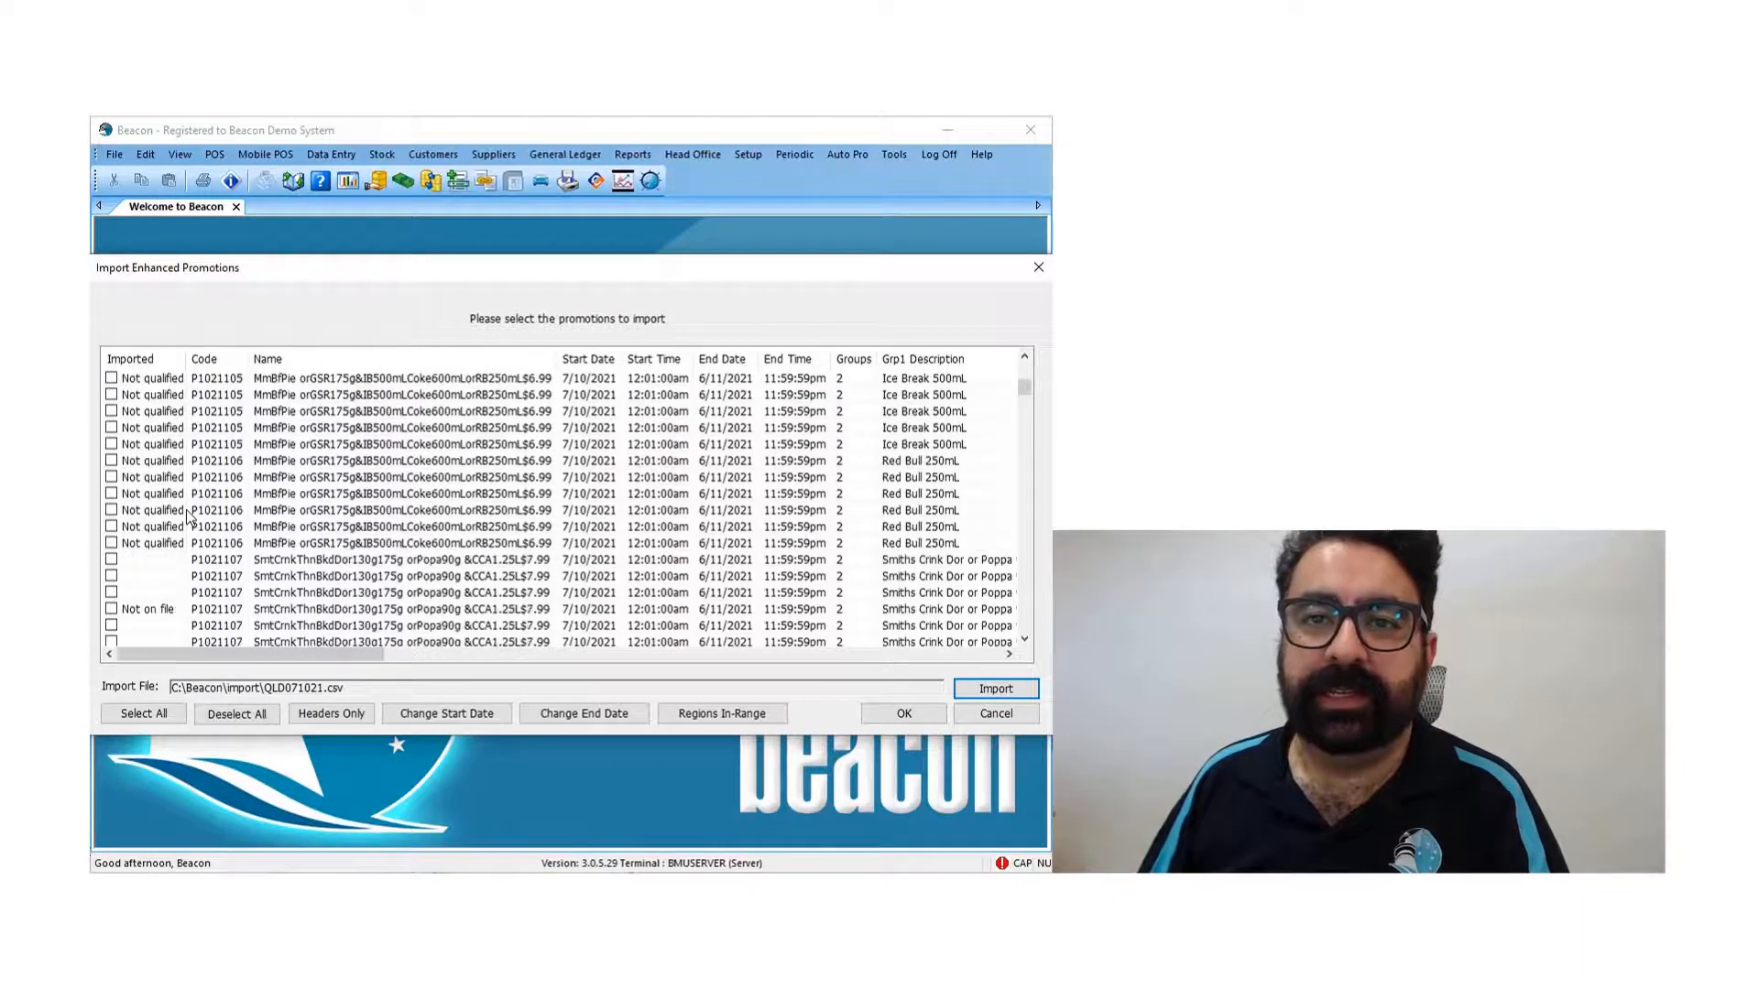
- Tick the available stock lines of promotion P1021107 in the import list
{"action": "left_click", "coordinate": [172, 515]}
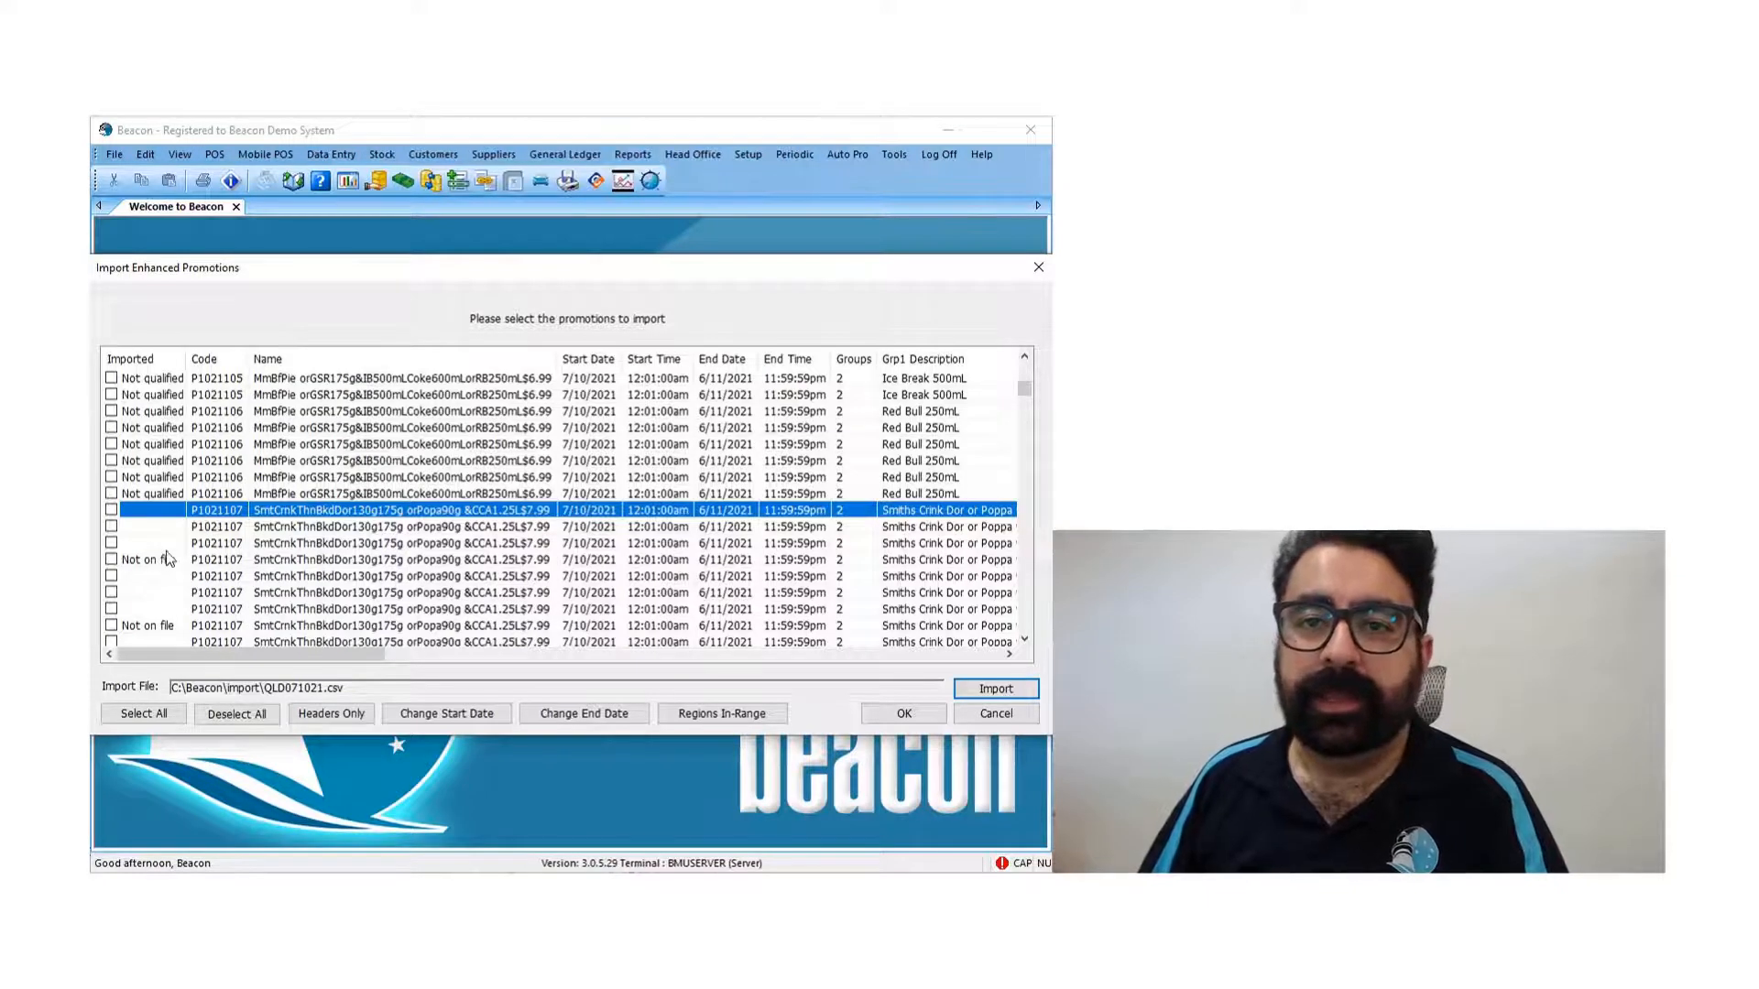
{"action": "scroll", "coordinate": [169, 560], "scroll_direction": "down", "scroll_amount": 1}
{"action": "scroll", "coordinate": [168, 555], "scroll_direction": "down", "scroll_amount": 1}
{"action": "left_click", "coordinate": [112, 426]}
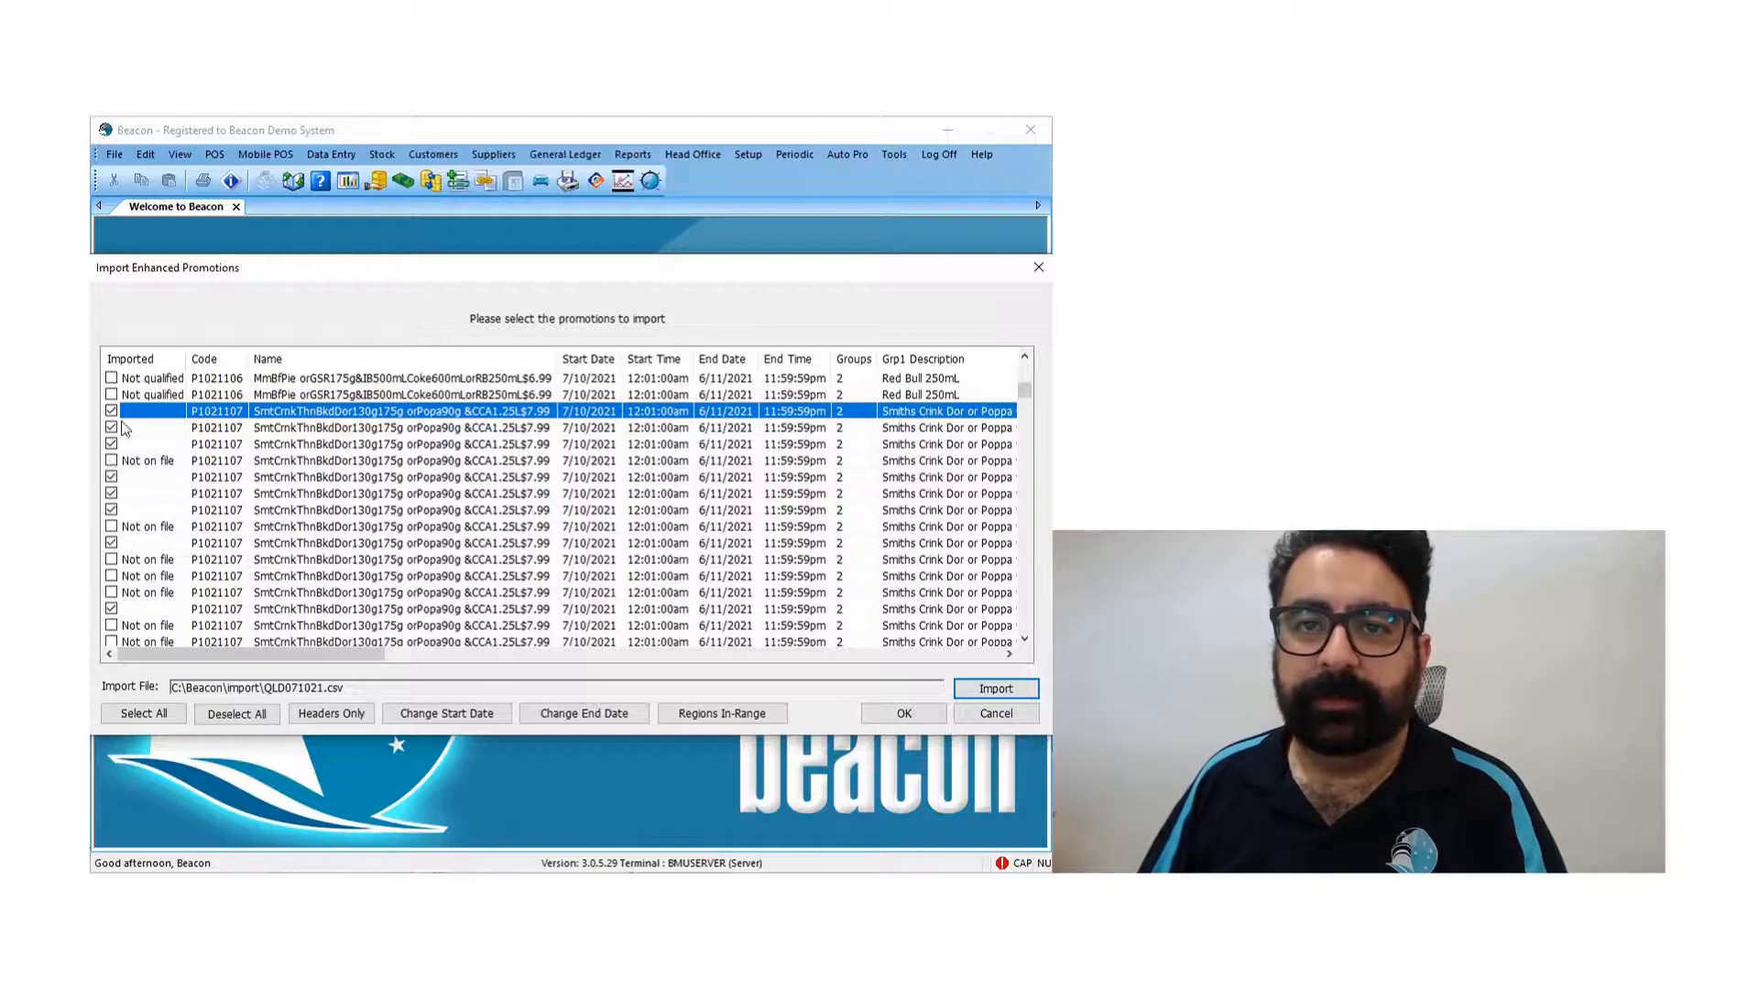
- Reduce the import list to promotion headers only and highlight promotions P1021107 and P1021108 in turn
{"action": "left_click", "coordinate": [350, 711]}
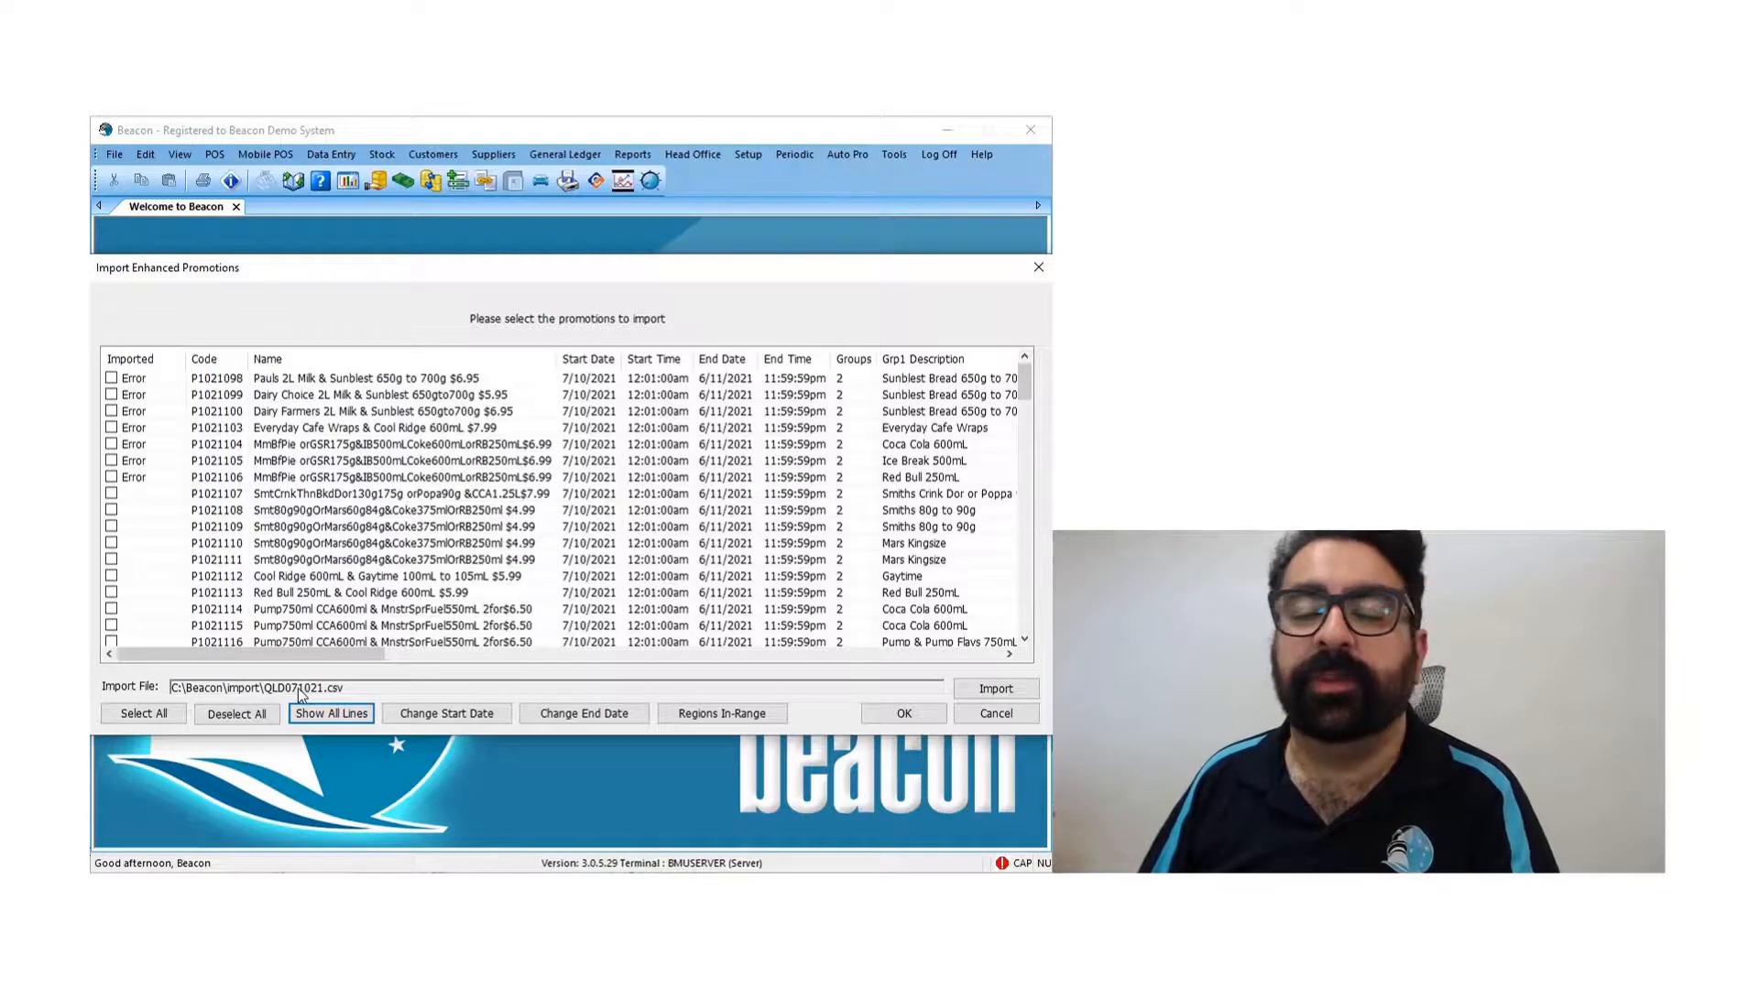
{"action": "left_click", "coordinate": [322, 500]}
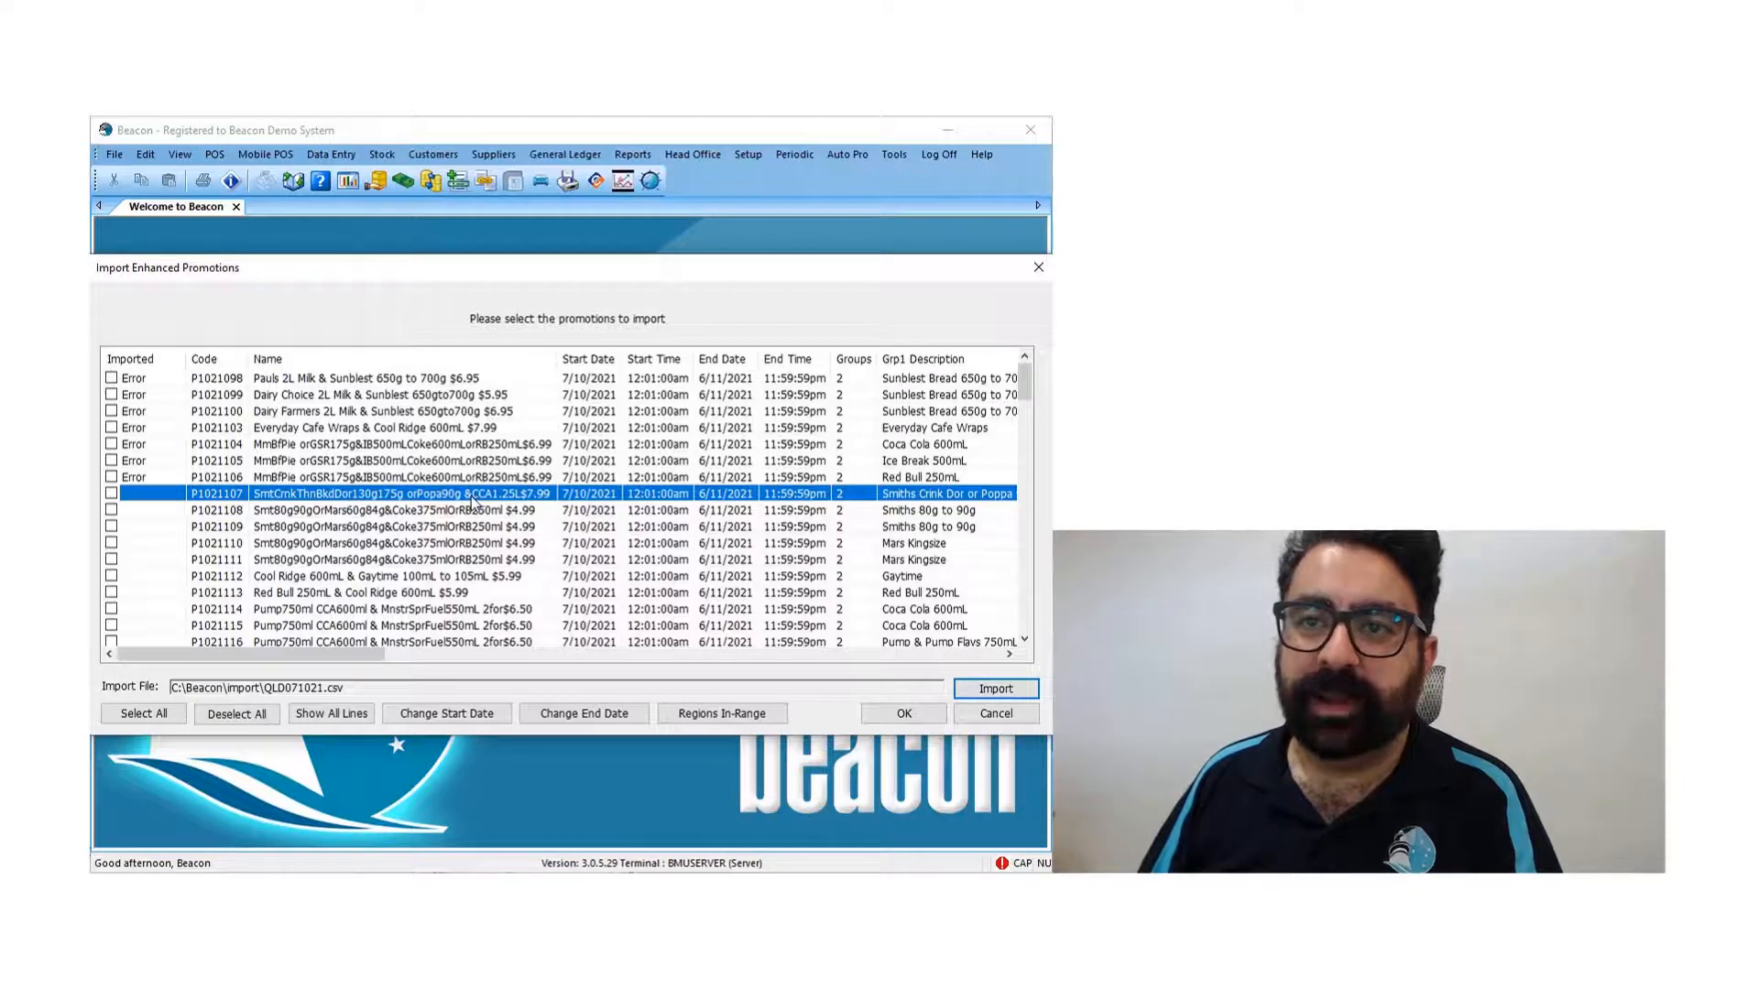
{"action": "left_click", "coordinate": [271, 513]}
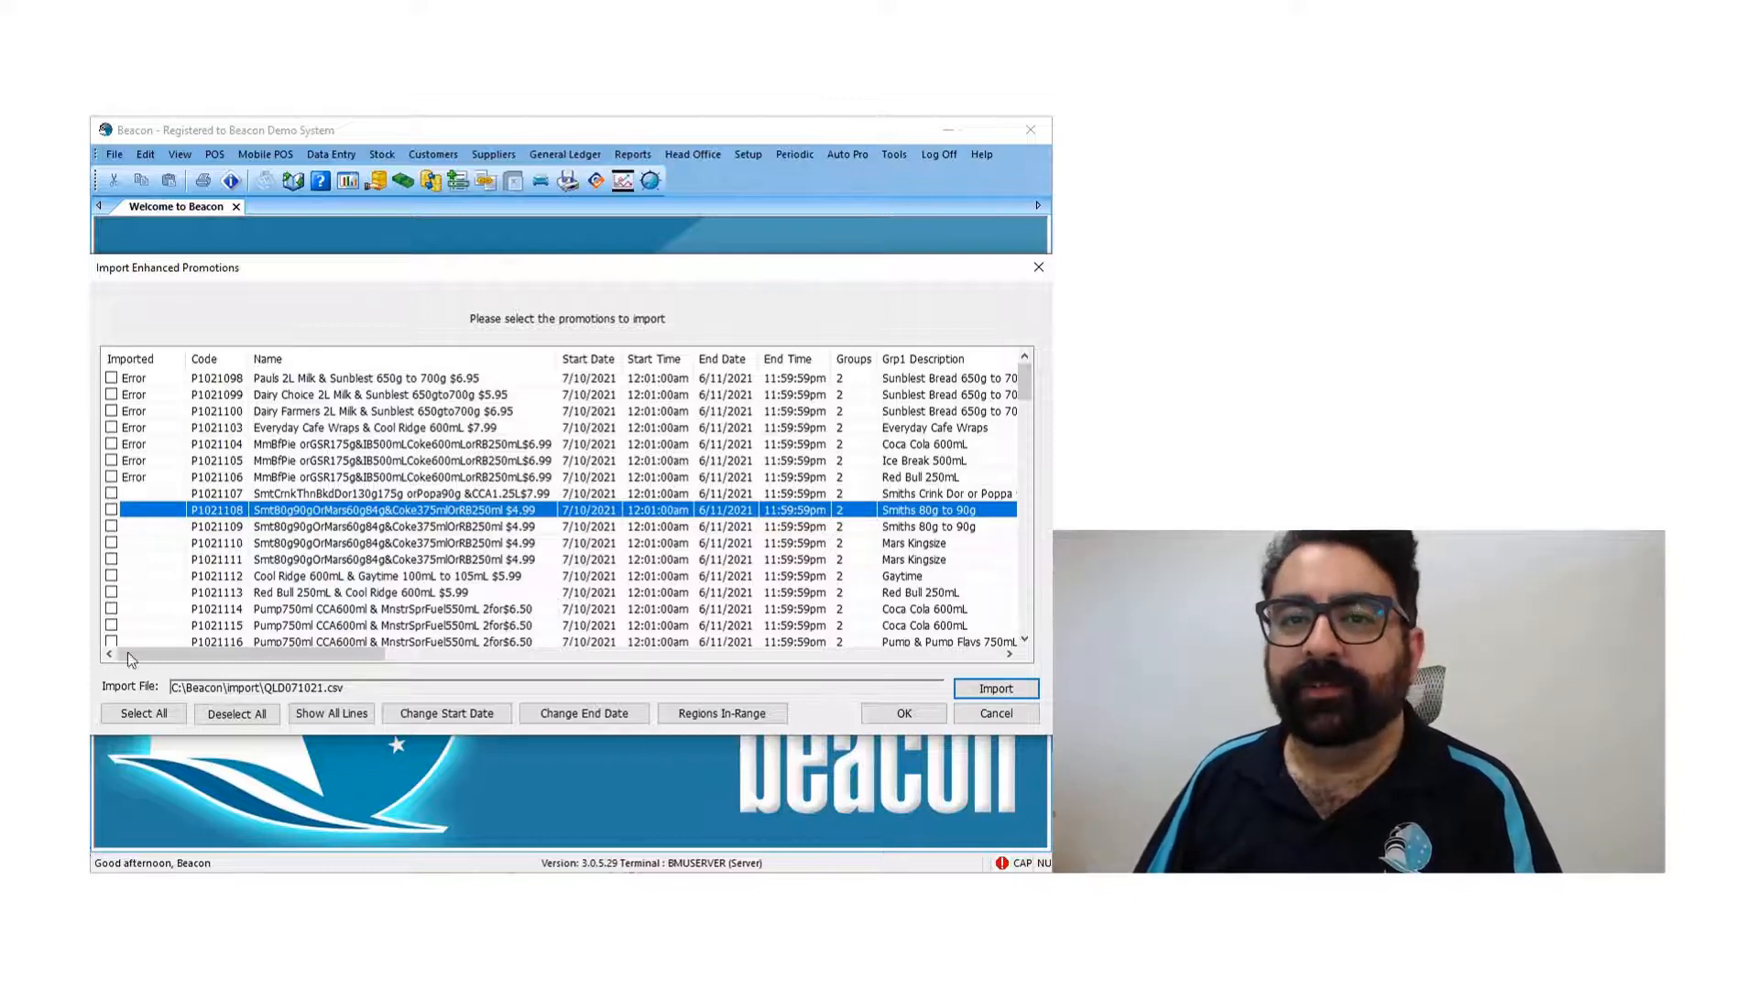
- Tick promotions P1021107, P1021108 and P1021109 individually for import
{"action": "left_click", "coordinate": [111, 494]}
{"action": "left_click", "coordinate": [111, 510]}
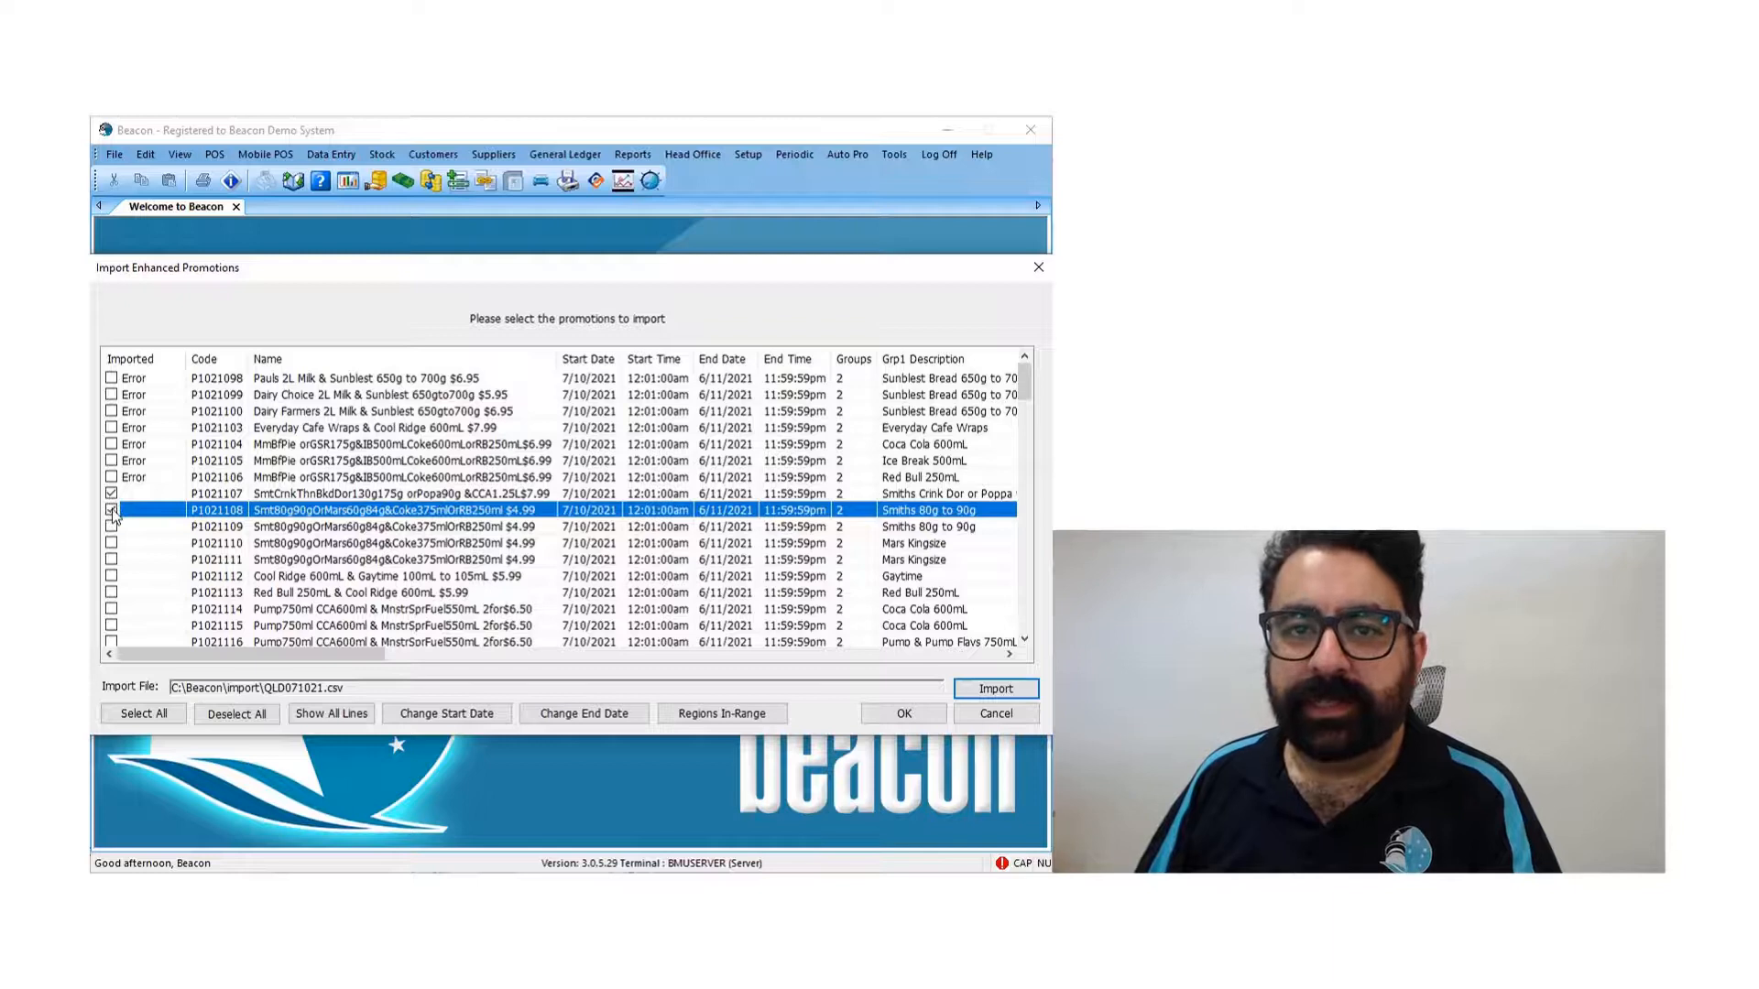
{"action": "left_click", "coordinate": [111, 527]}
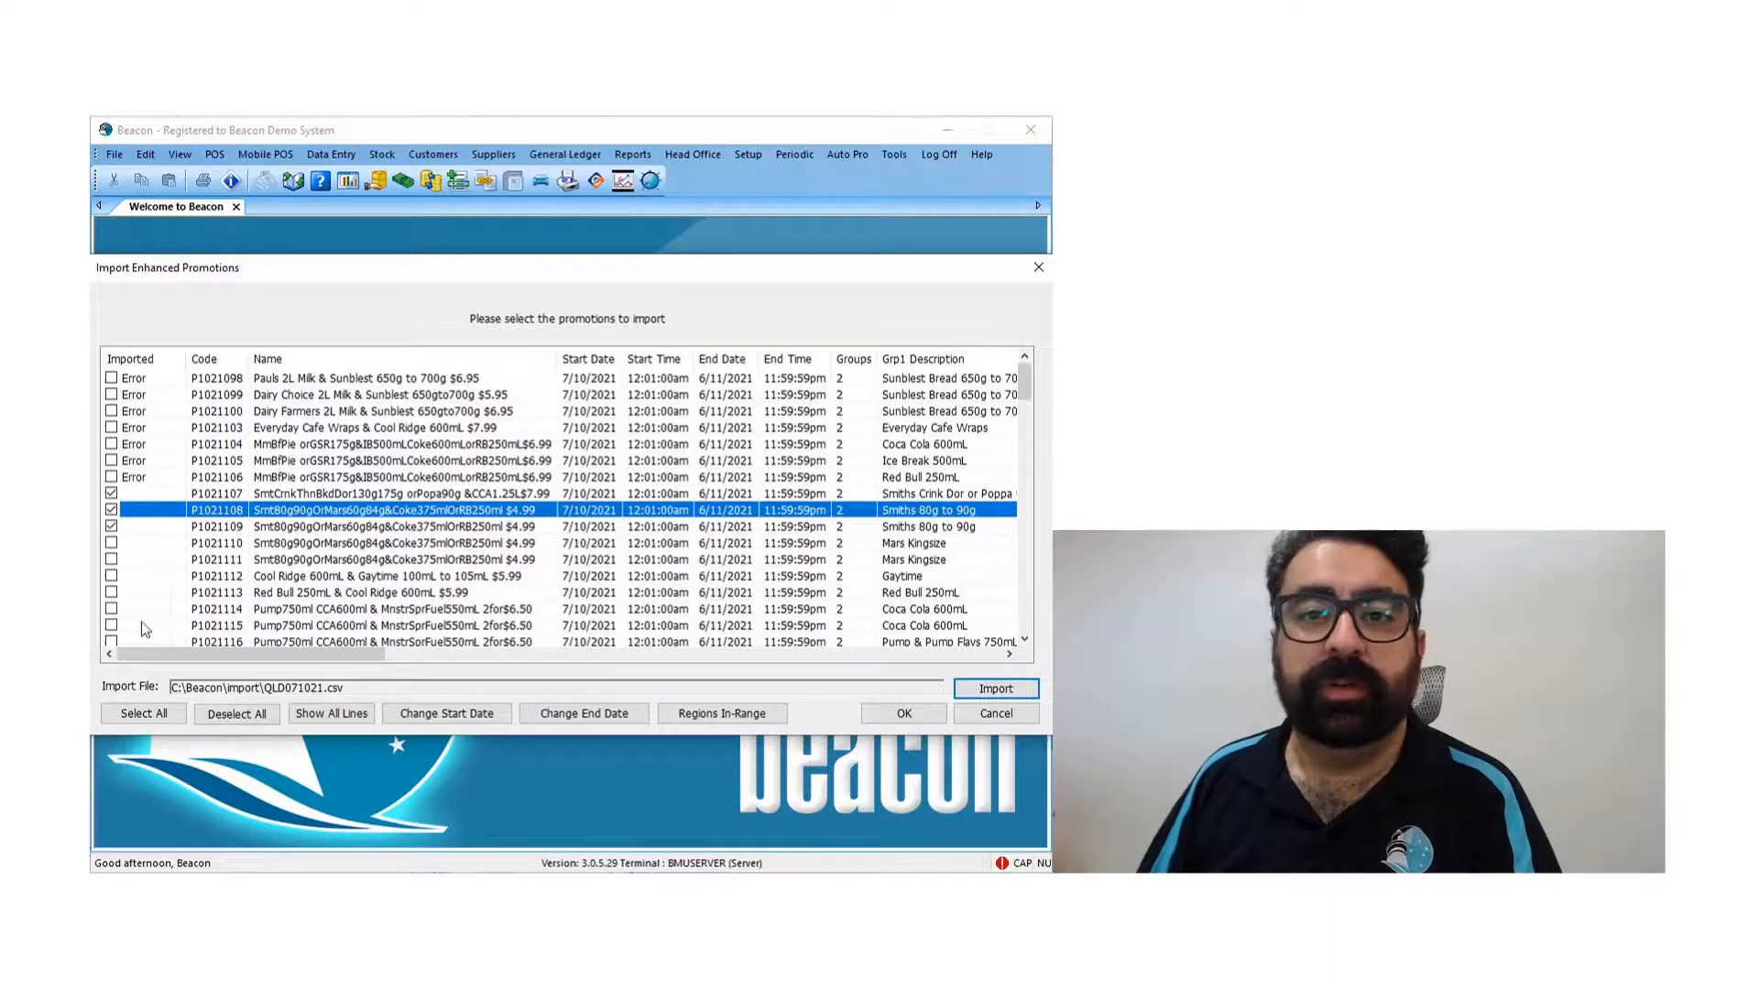
- Select all promotions without errors in the header list and import them
{"action": "left_click", "coordinate": [165, 715]}
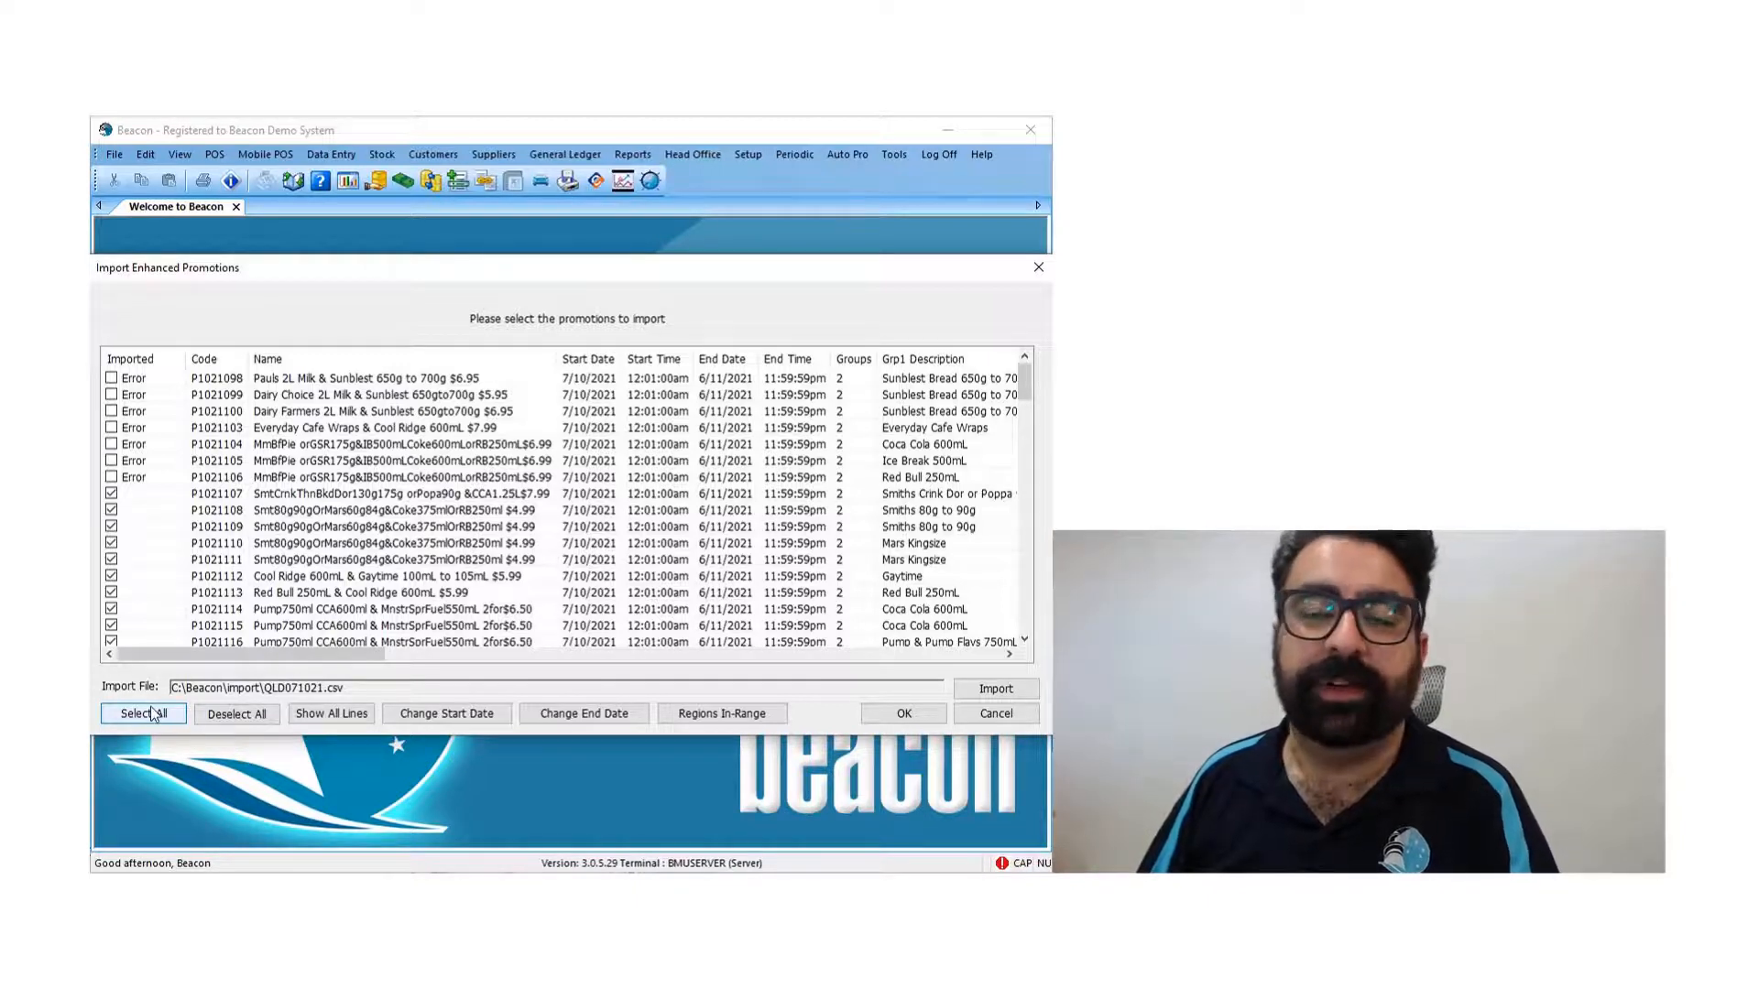
{"action": "scroll", "coordinate": [193, 563], "scroll_direction": "down", "scroll_amount": 3}
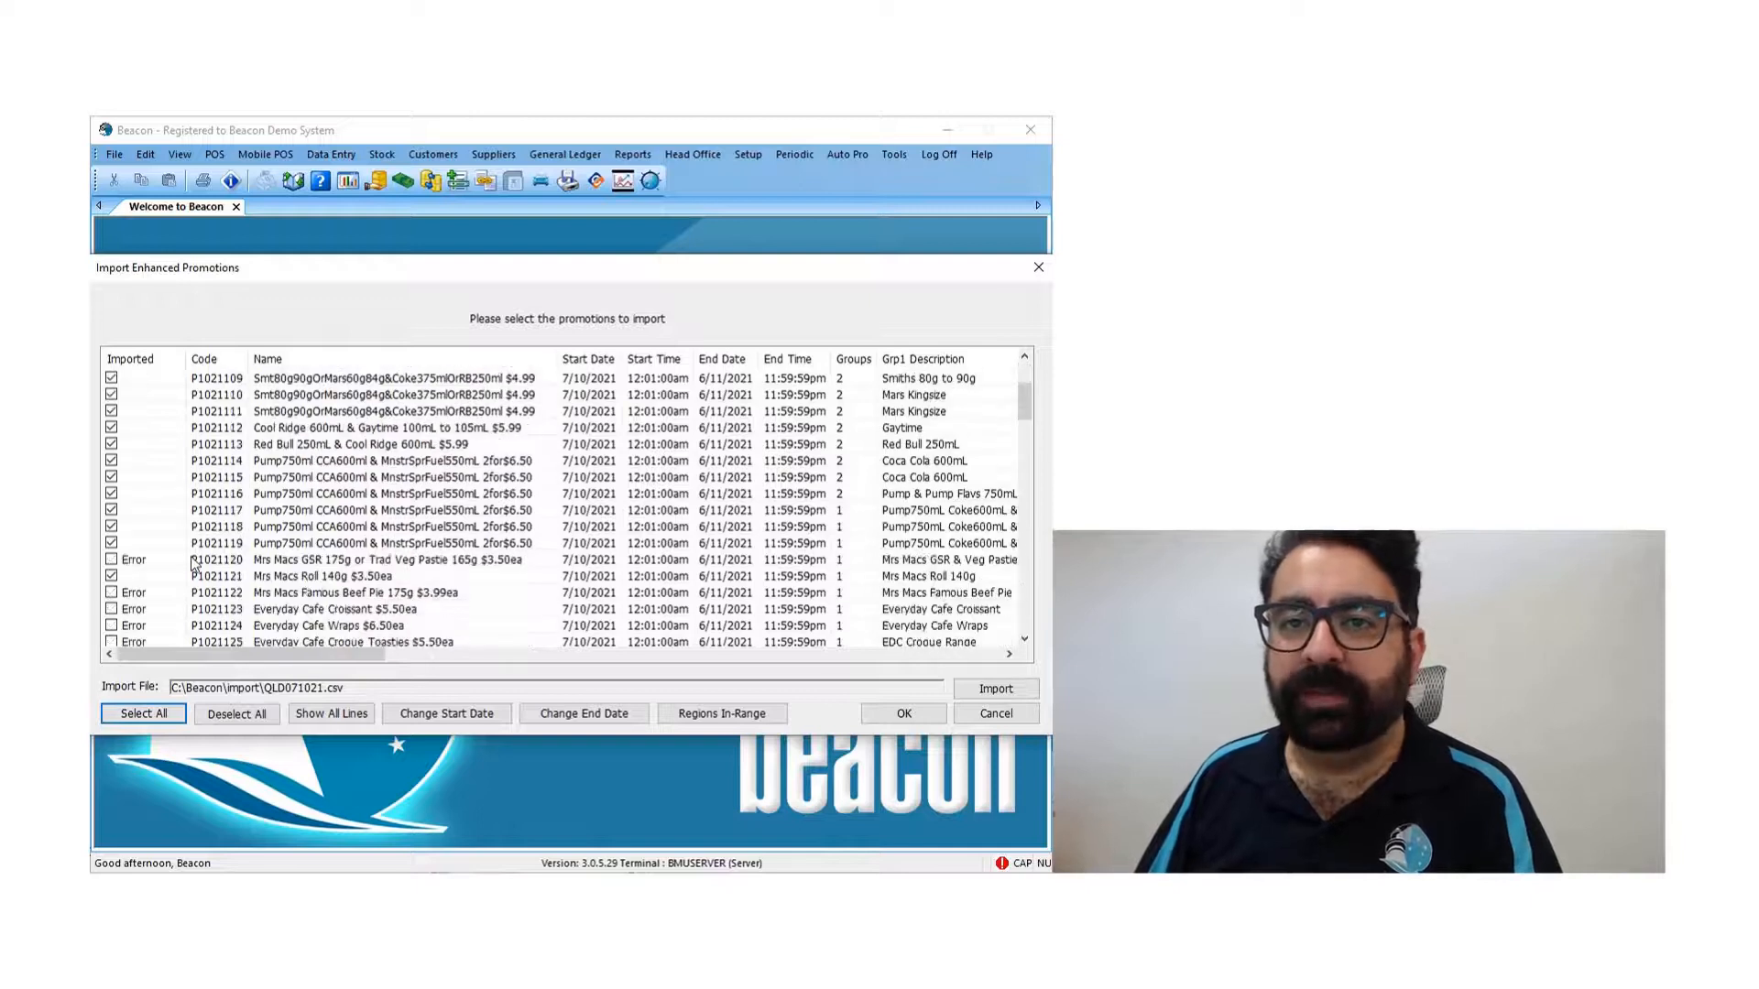
{"action": "scroll", "coordinate": [193, 564], "scroll_direction": "down", "scroll_amount": 9}
{"action": "scroll", "coordinate": [192, 563], "scroll_direction": "down", "scroll_amount": 5}
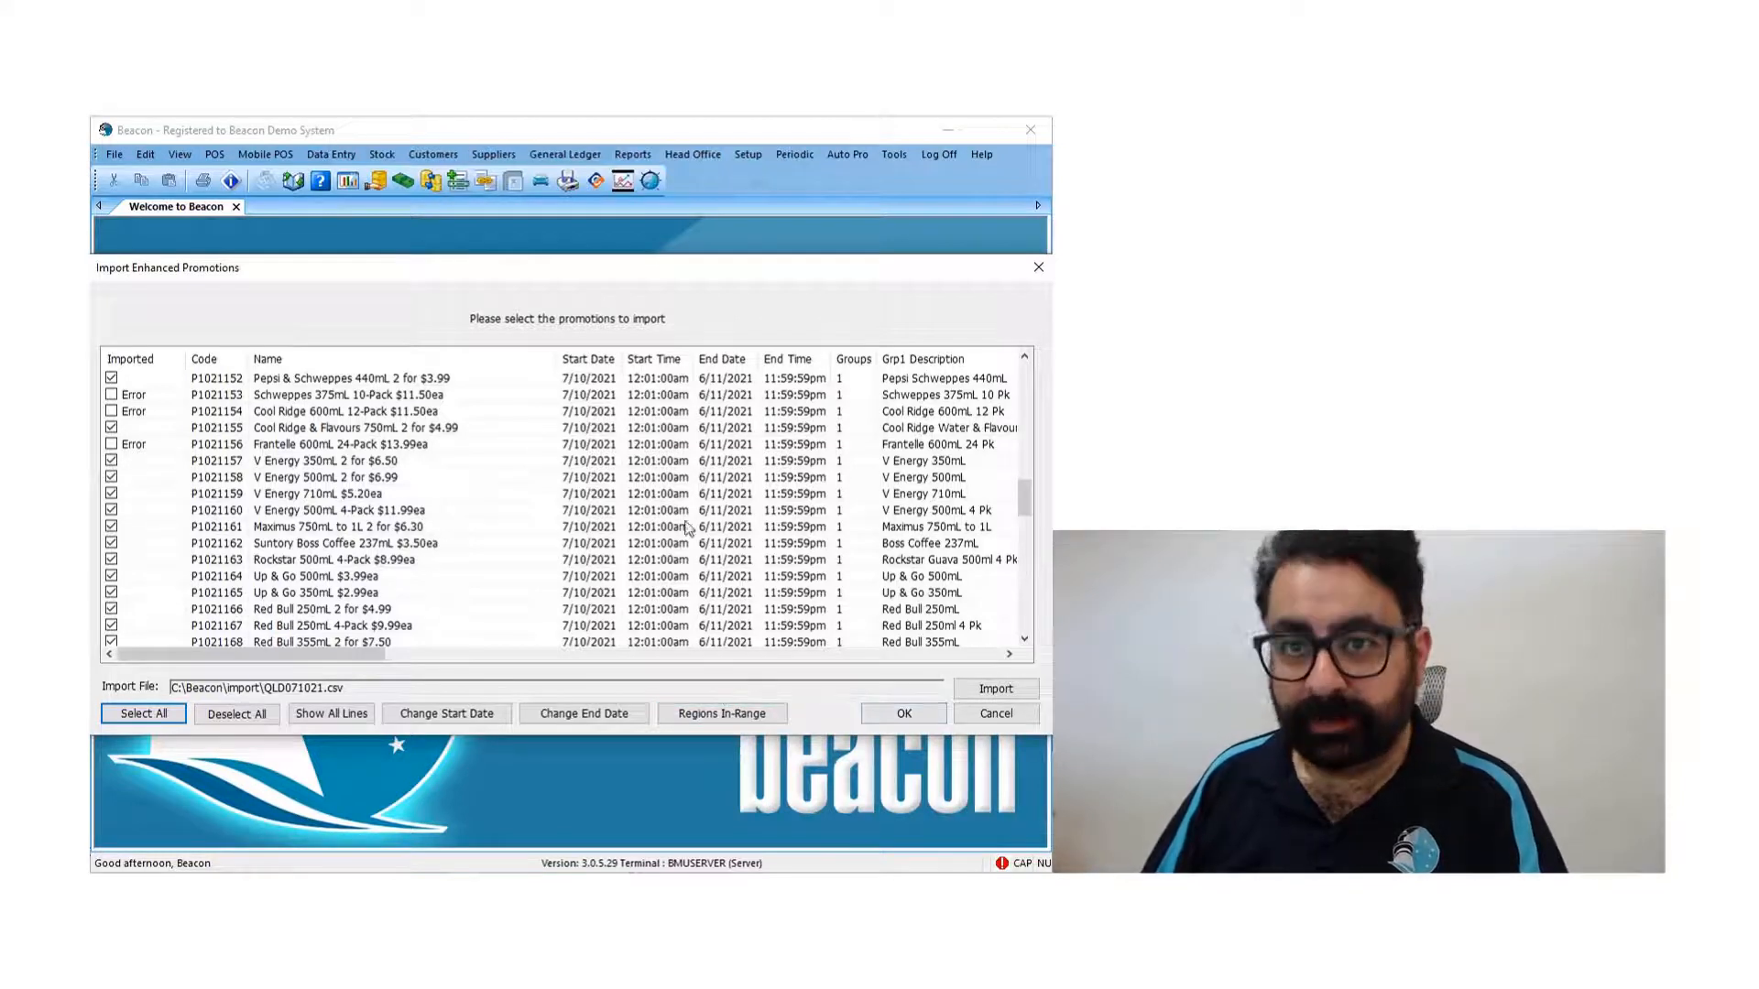
{"action": "left_click", "coordinate": [904, 713]}
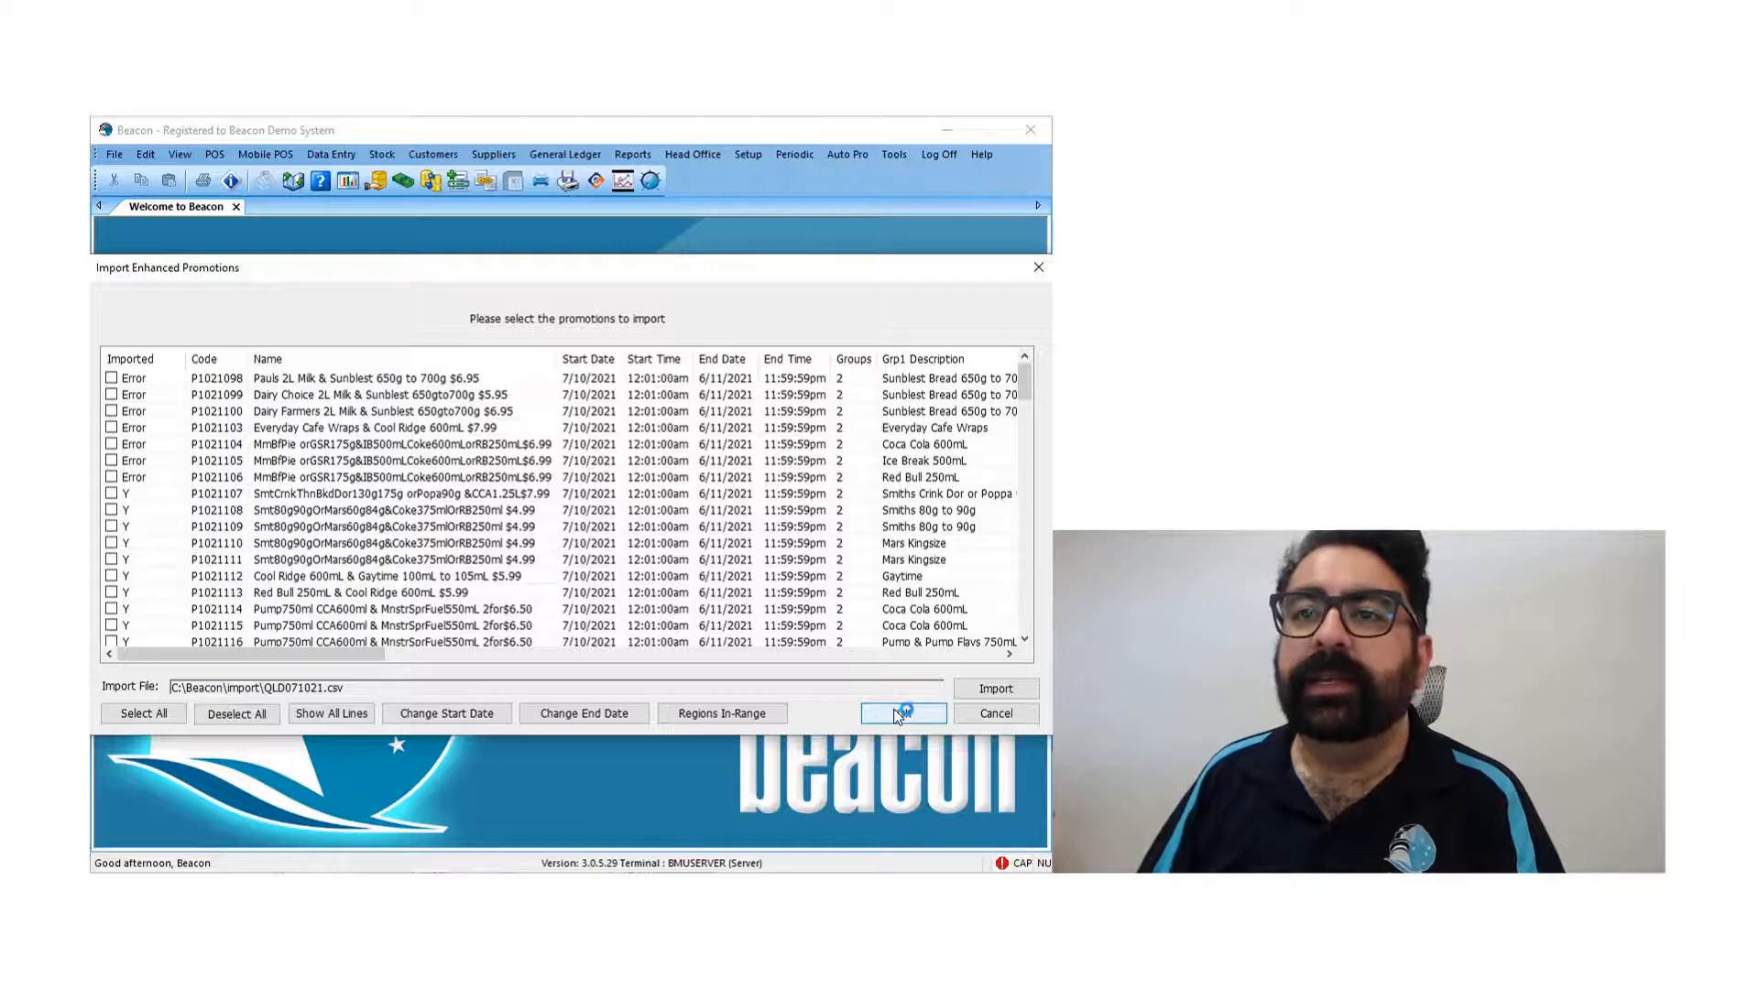
- Check the Imported status of the promotions in the list and close the import window
{"action": "scroll", "coordinate": [139, 494], "scroll_direction": "down", "scroll_amount": 1}
{"action": "left_click", "coordinate": [139, 461]}
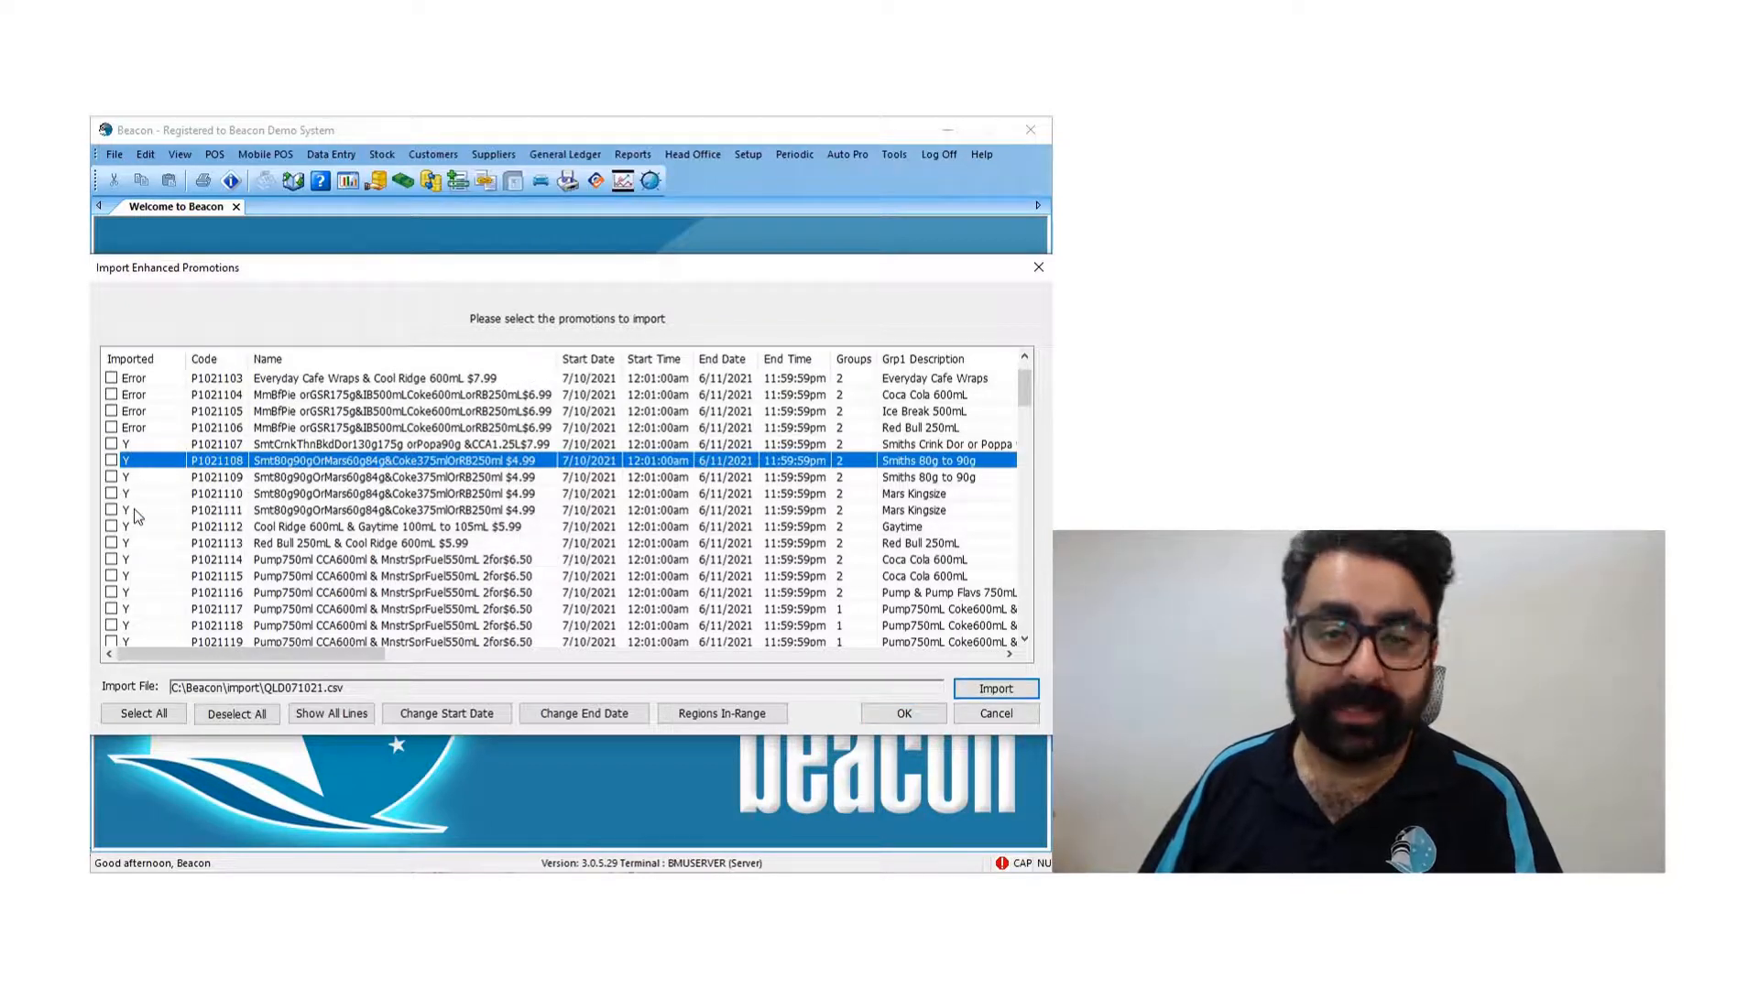
{"action": "scroll", "coordinate": [153, 502], "scroll_direction": "down", "scroll_amount": 2}
{"action": "scroll", "coordinate": [157, 507], "scroll_direction": "down", "scroll_amount": 1}
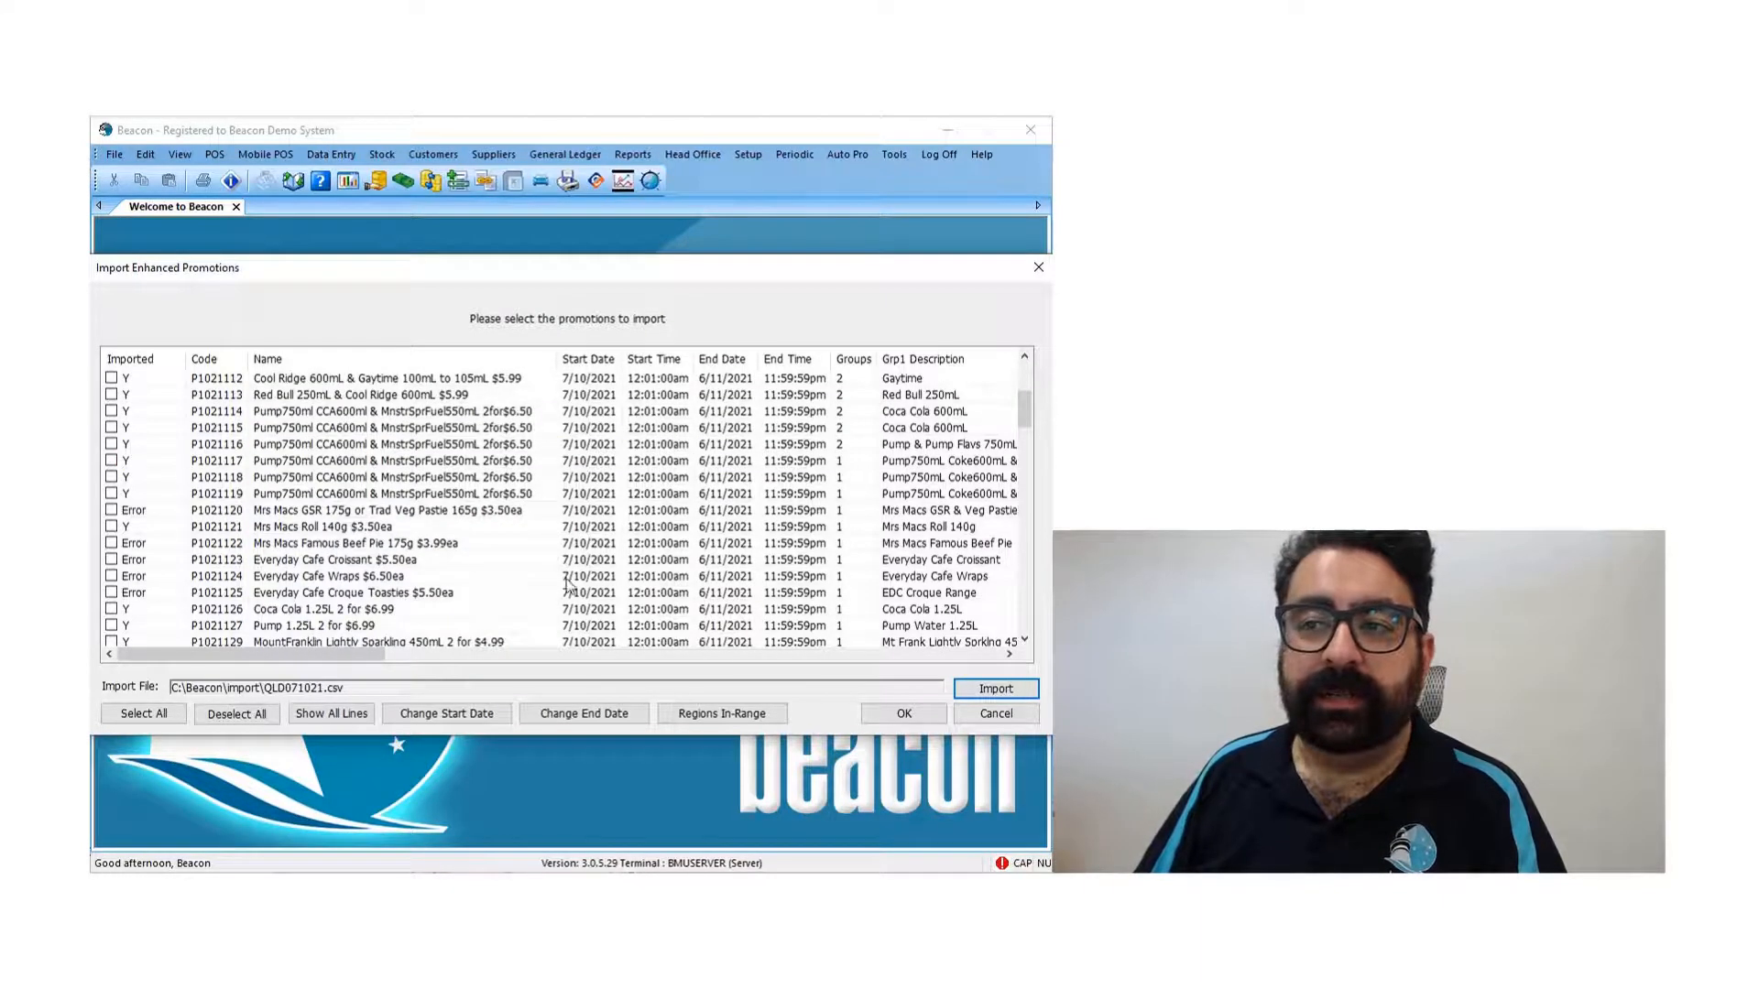
{"action": "left_click", "coordinate": [1013, 721]}
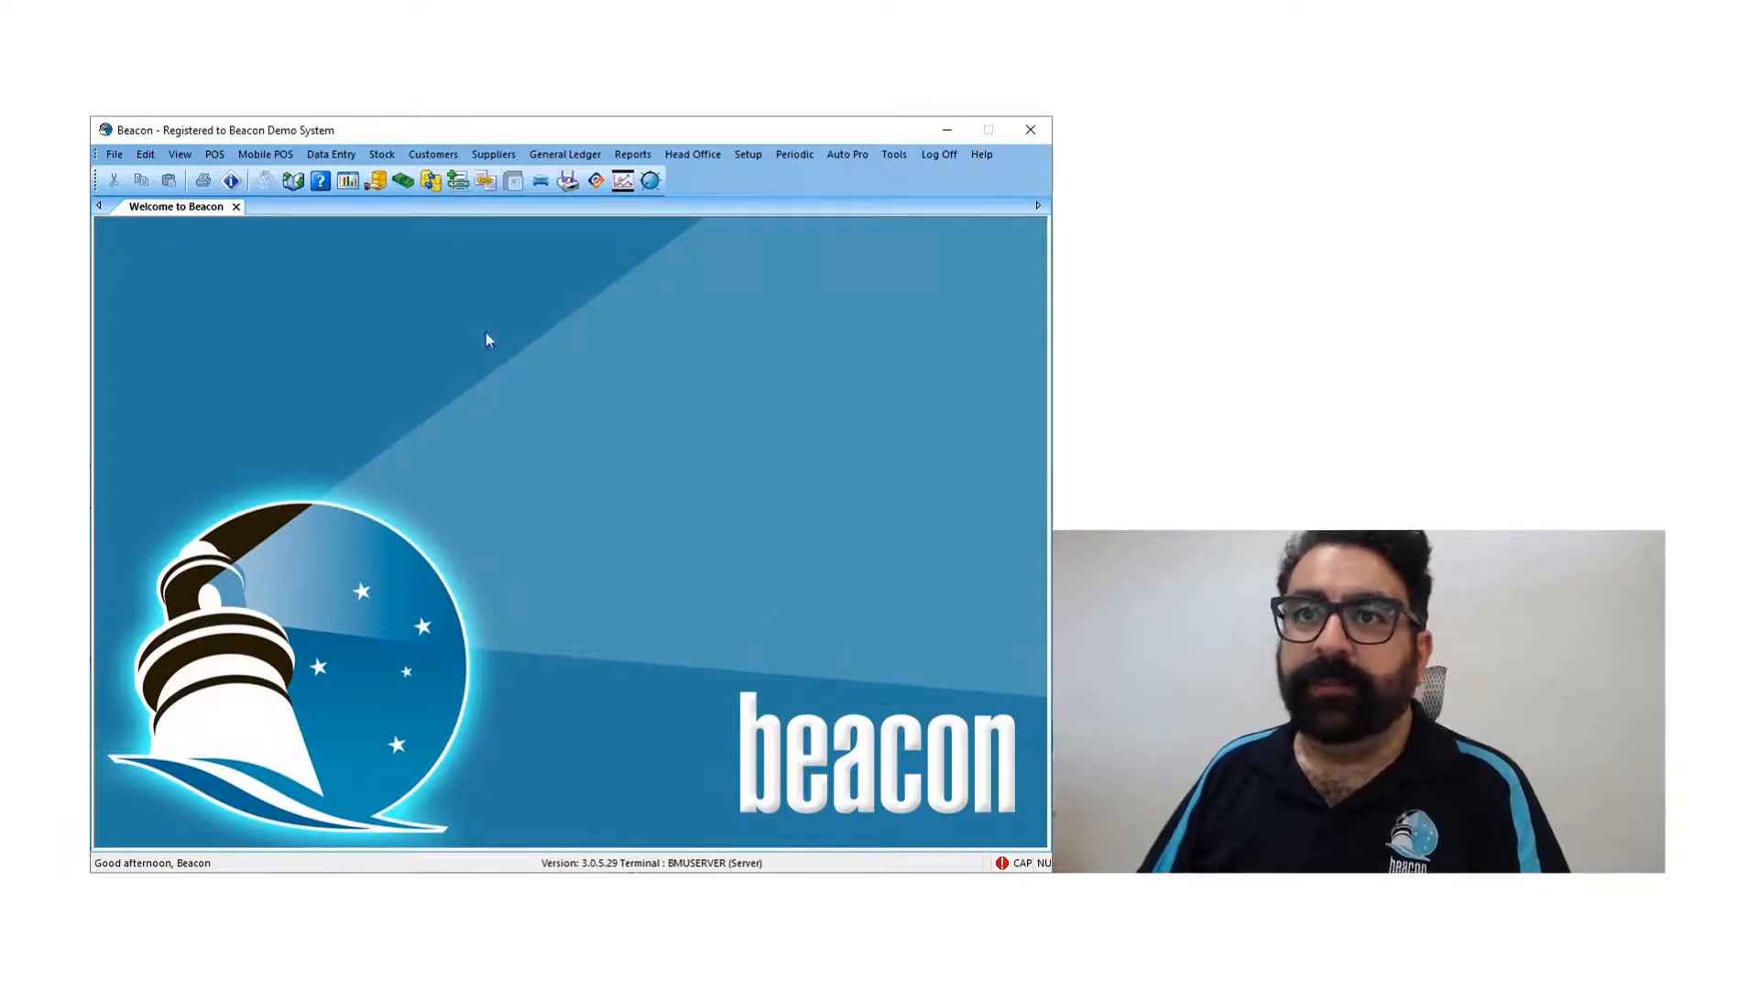
- Open the advanced promotion enquiry and bring up its promotion search list
{"action": "left_click", "coordinate": [383, 155]}
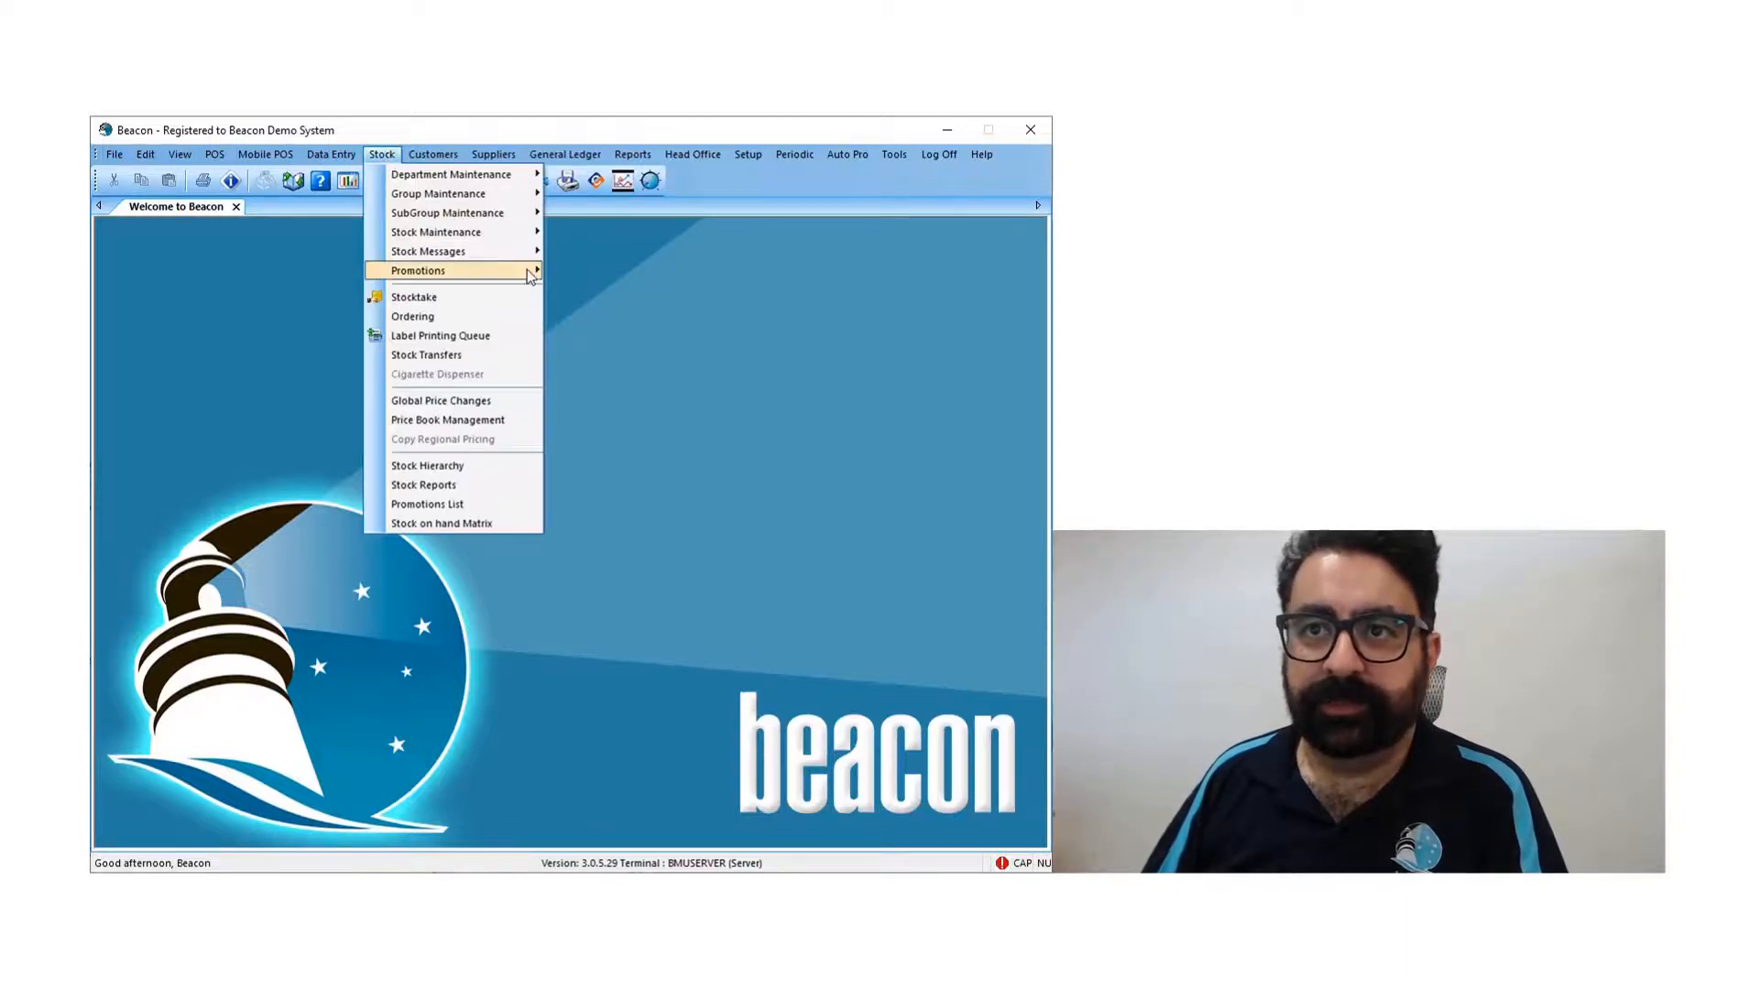
{"action": "mouse_move", "coordinate": [531, 275]}
{"action": "mouse_move", "coordinate": [632, 284]}
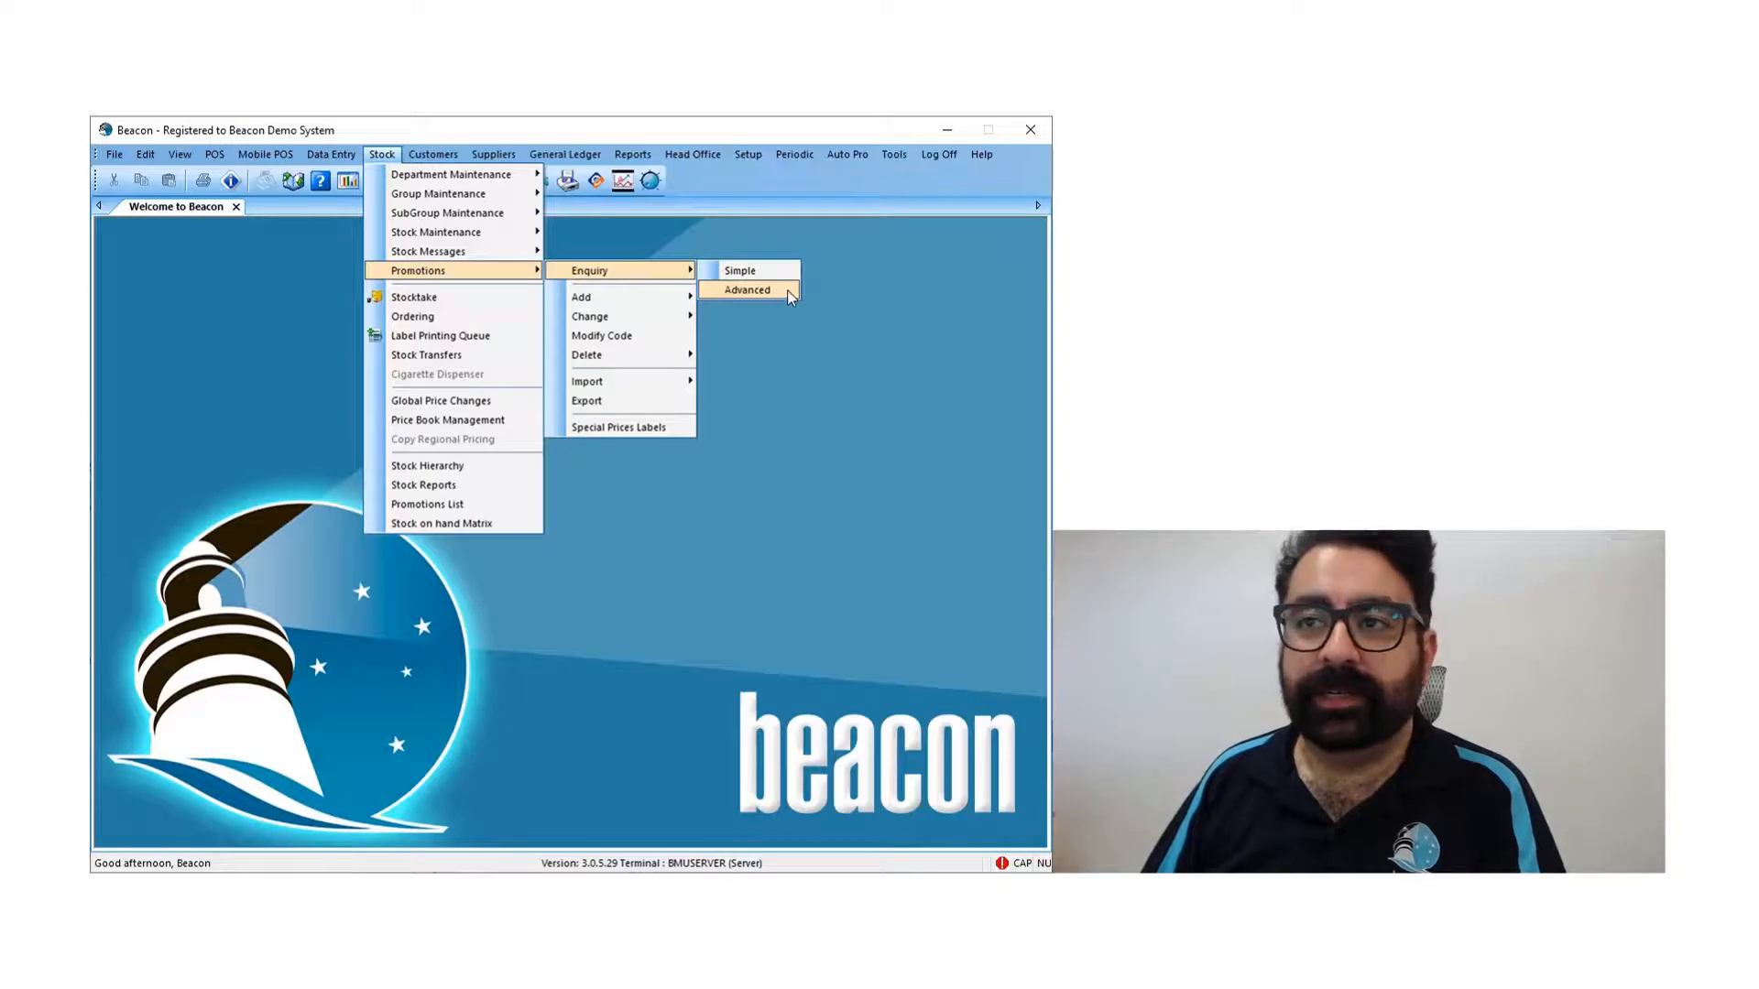
{"action": "left_click", "coordinate": [746, 289]}
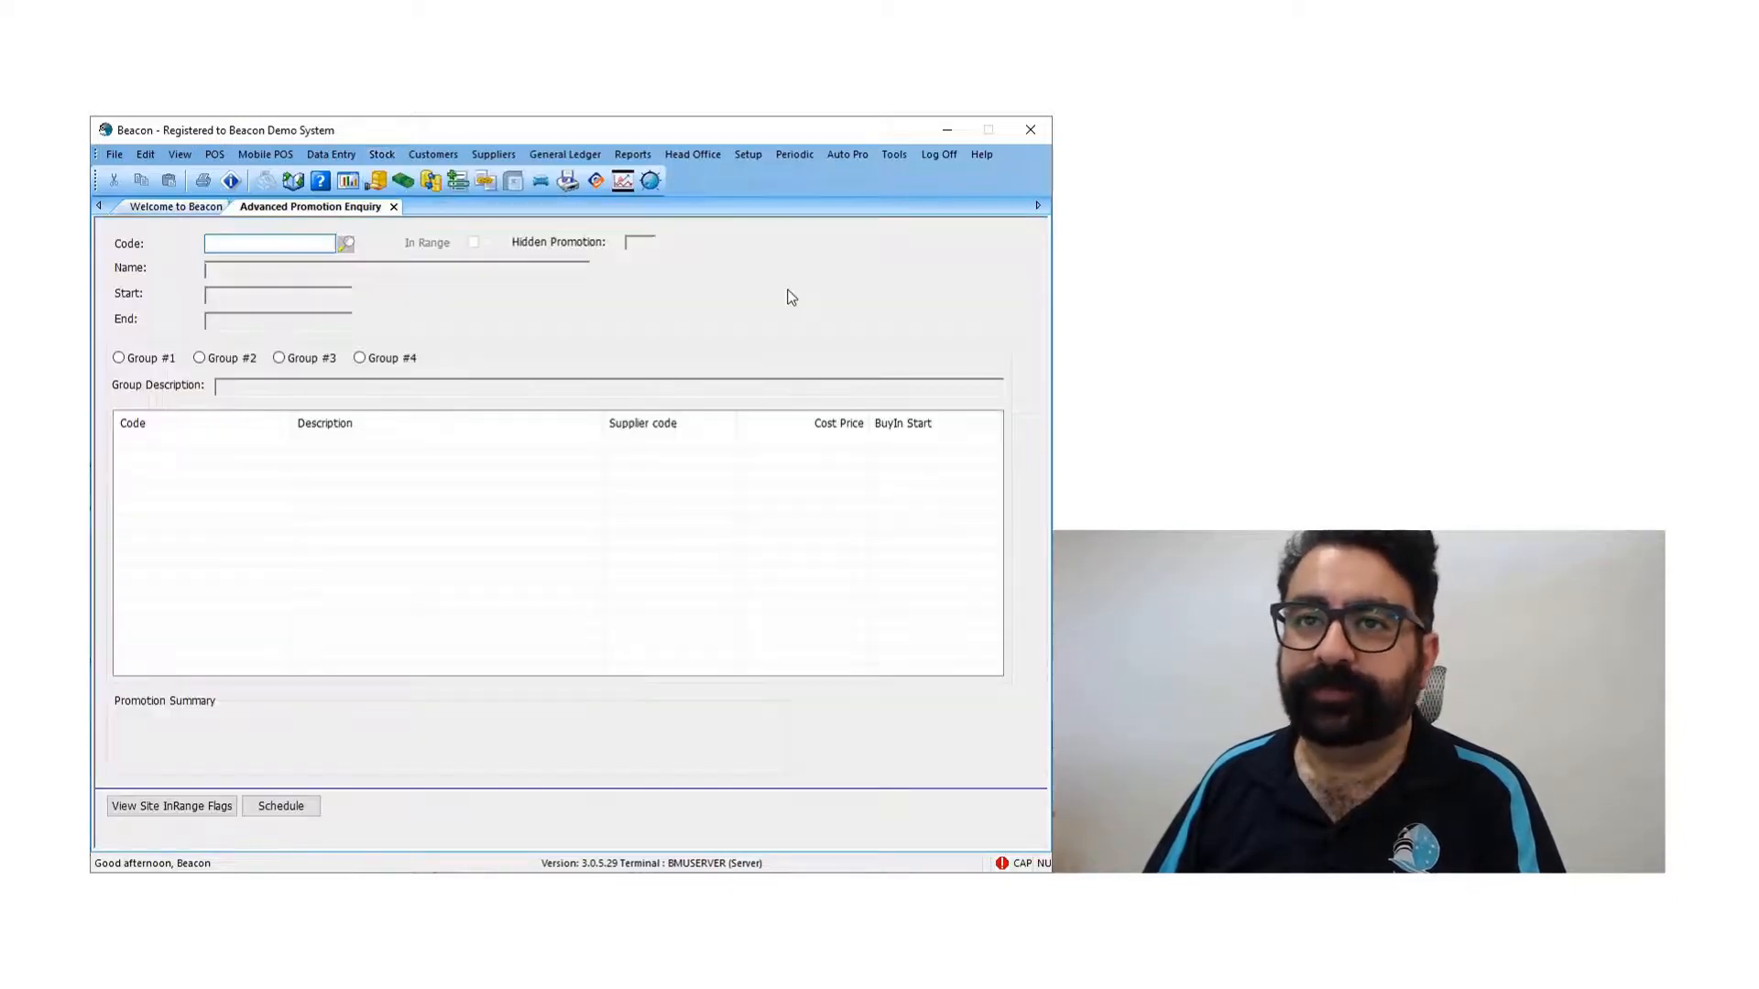
{"action": "left_click", "coordinate": [348, 245]}
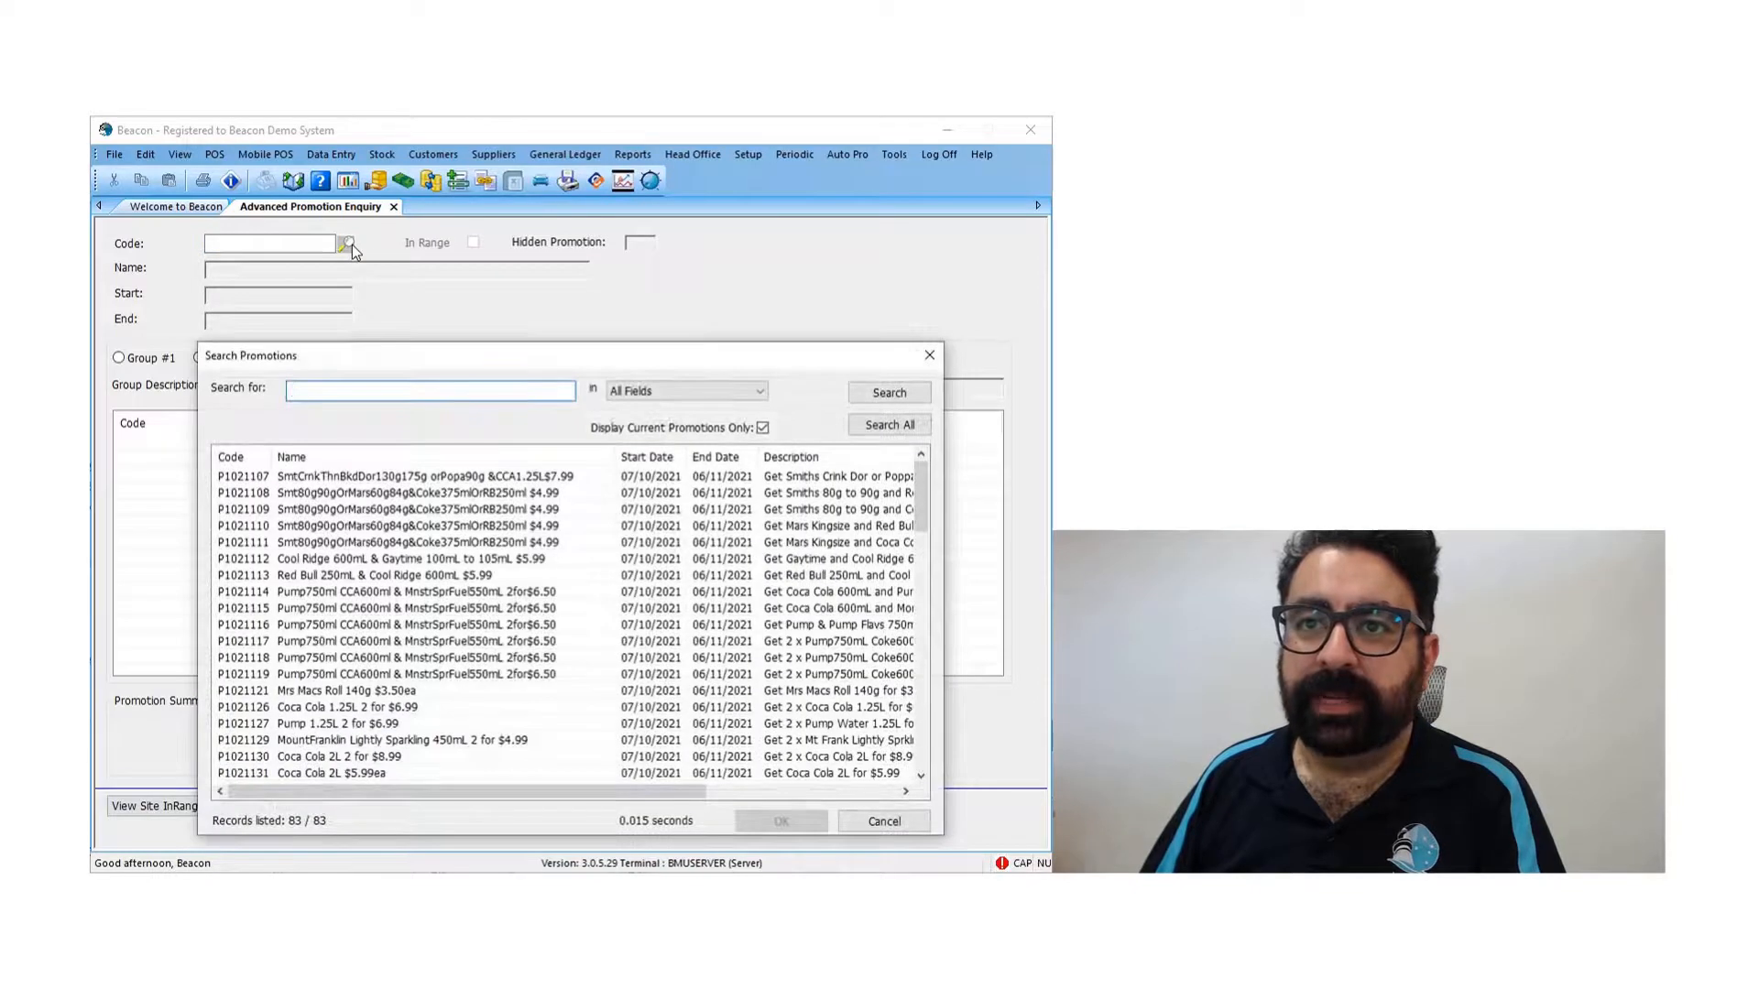
- Find promotion P1021126, Coca Cola 1.25L 2 for $6.99, among the current promotions and load its details
{"action": "left_click", "coordinate": [761, 429]}
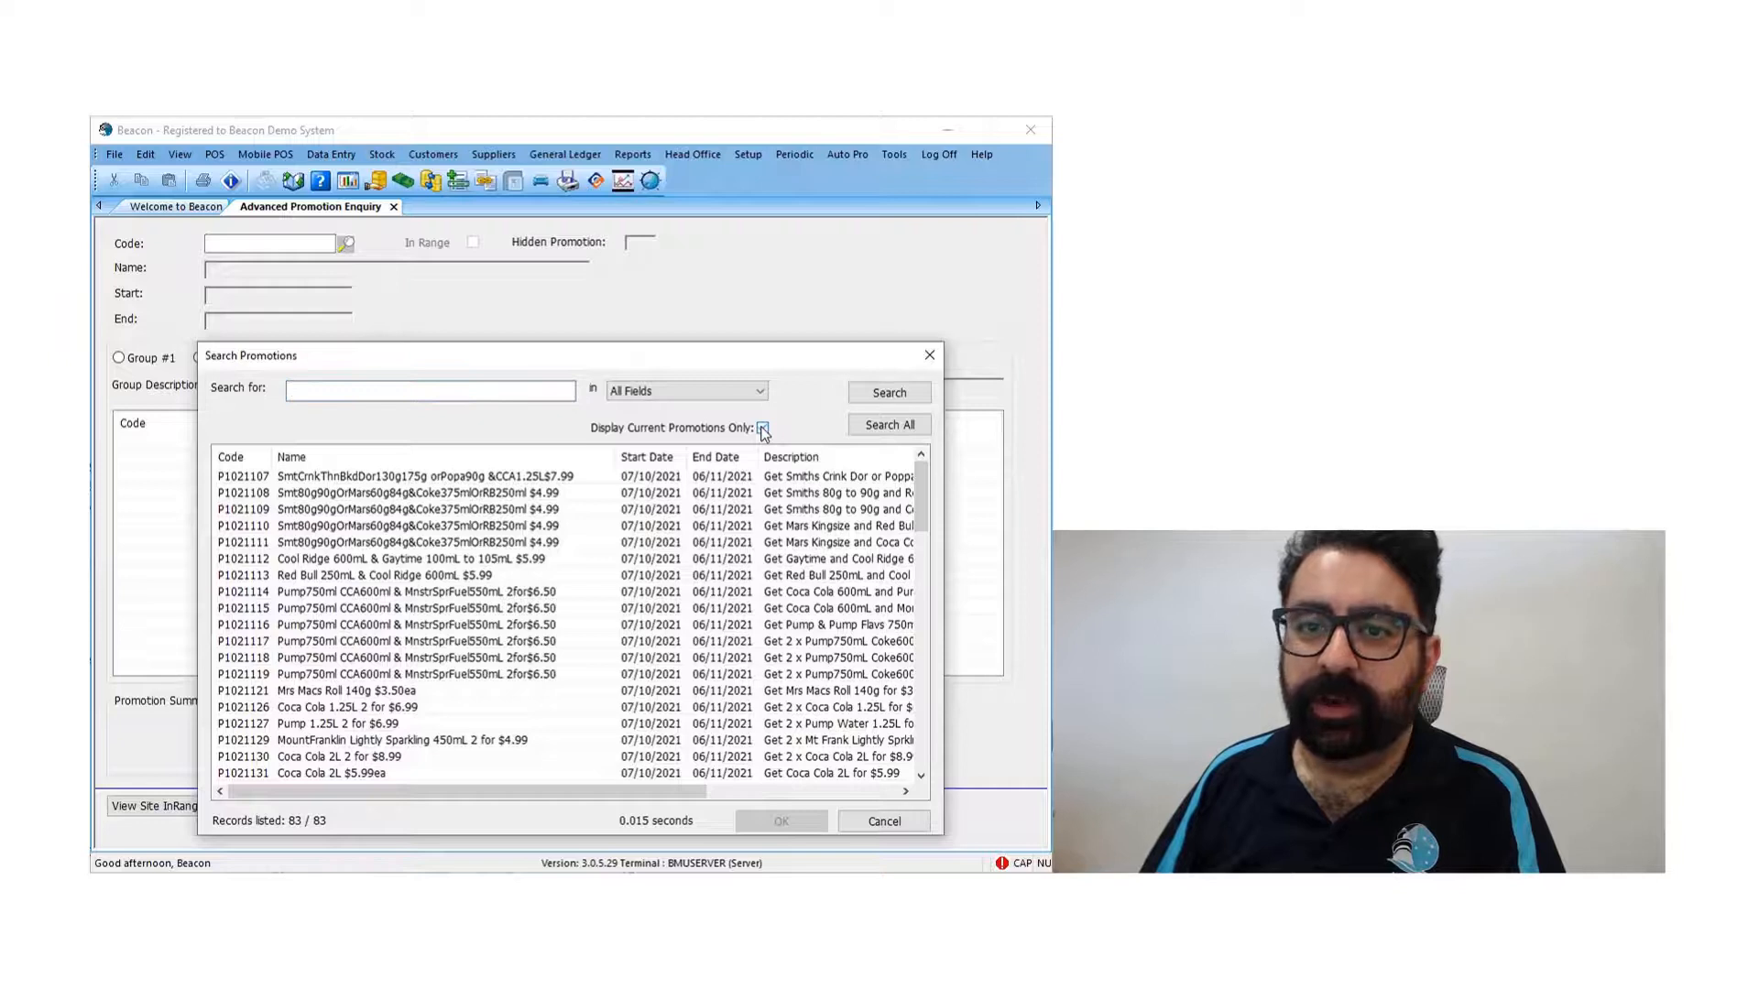
{"action": "left_click", "coordinate": [762, 428]}
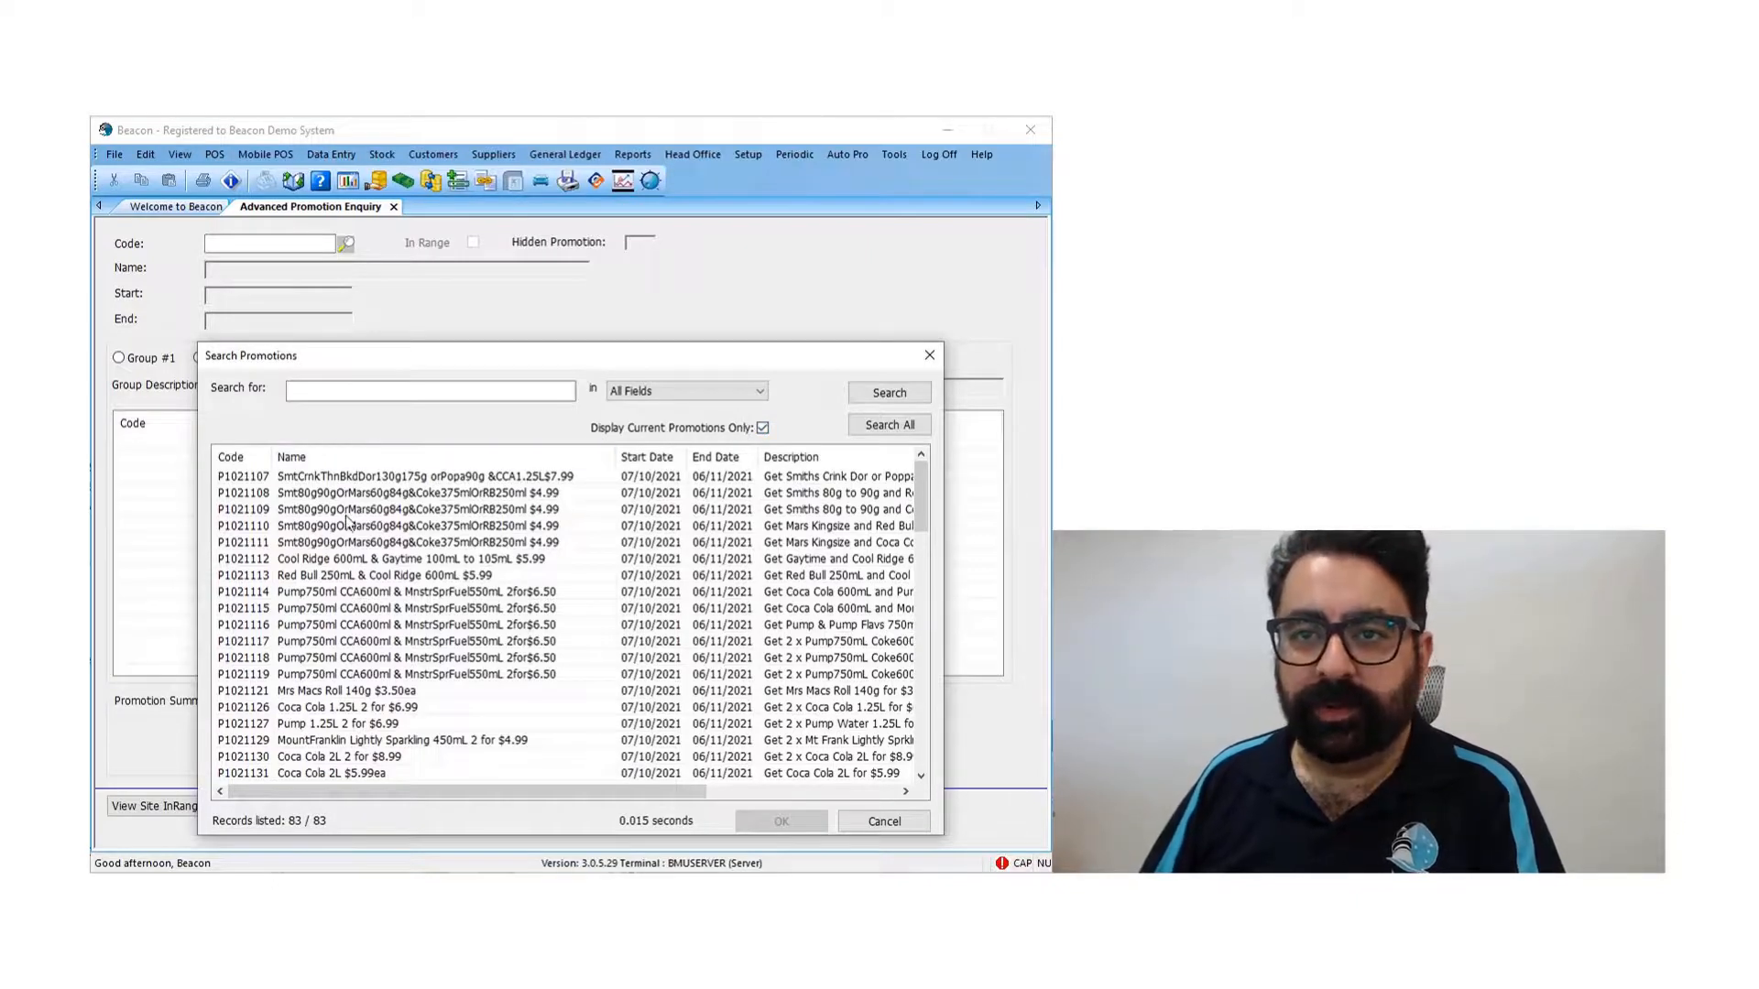
{"action": "scroll", "coordinate": [353, 591], "scroll_direction": "down", "scroll_amount": 3}
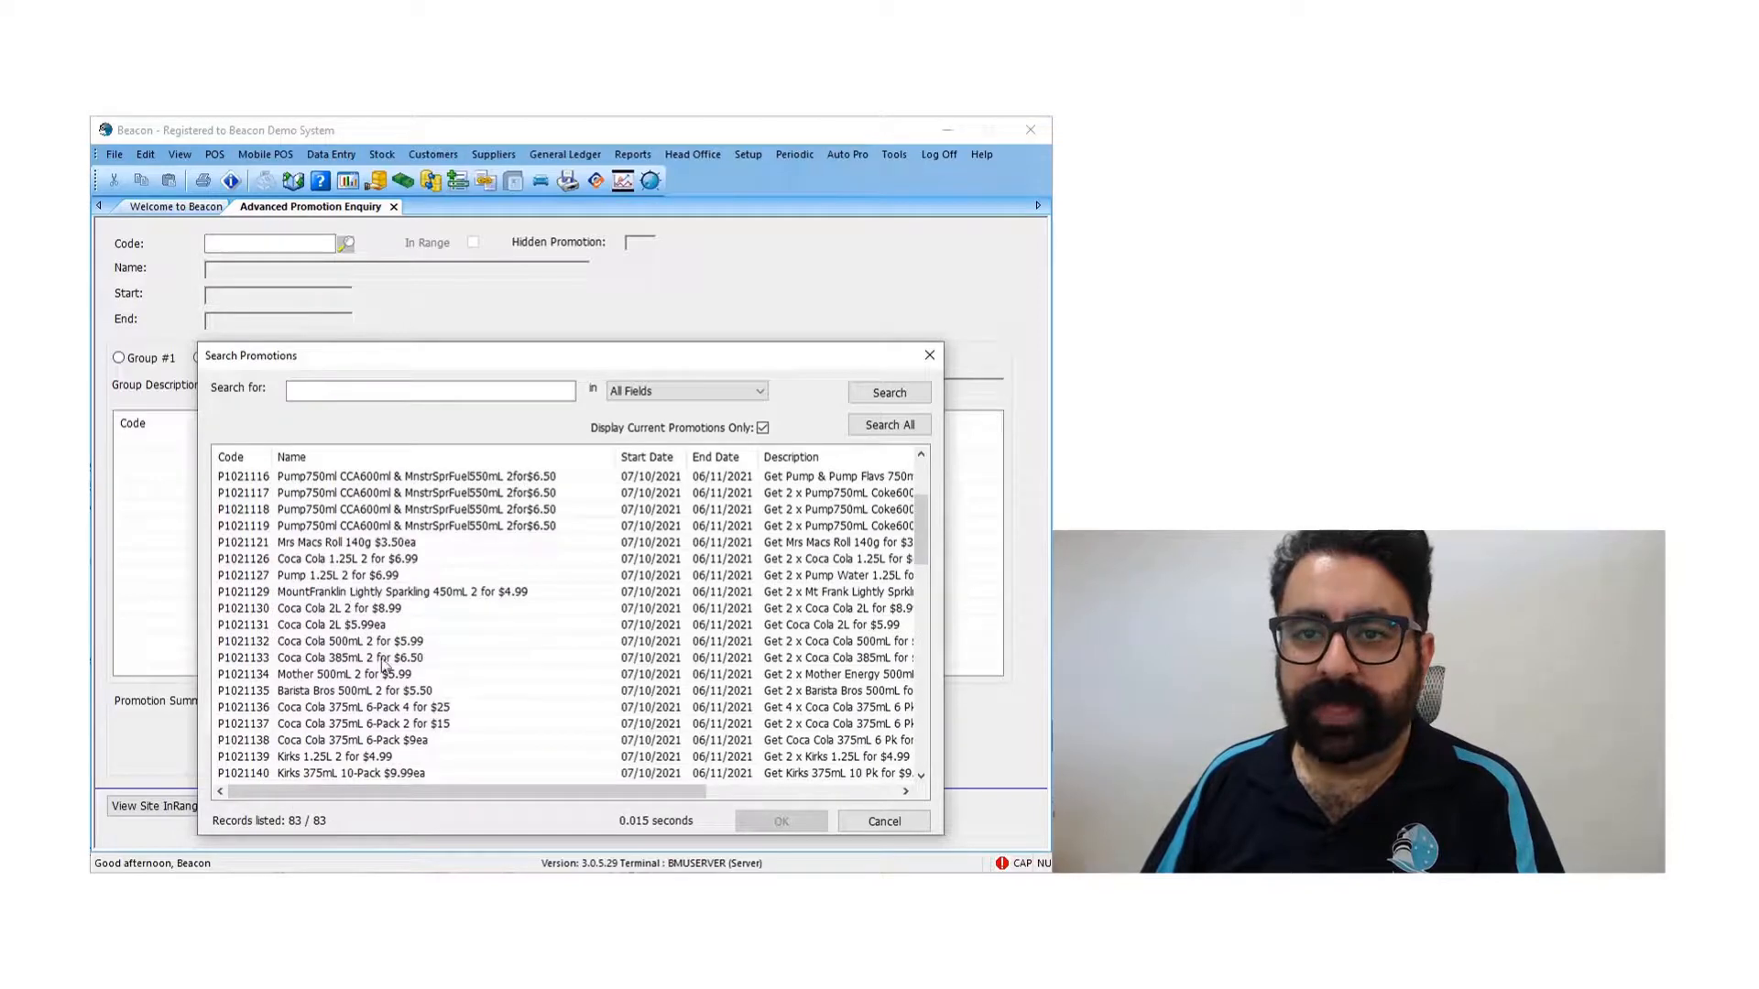
{"action": "left_click", "coordinate": [367, 563]}
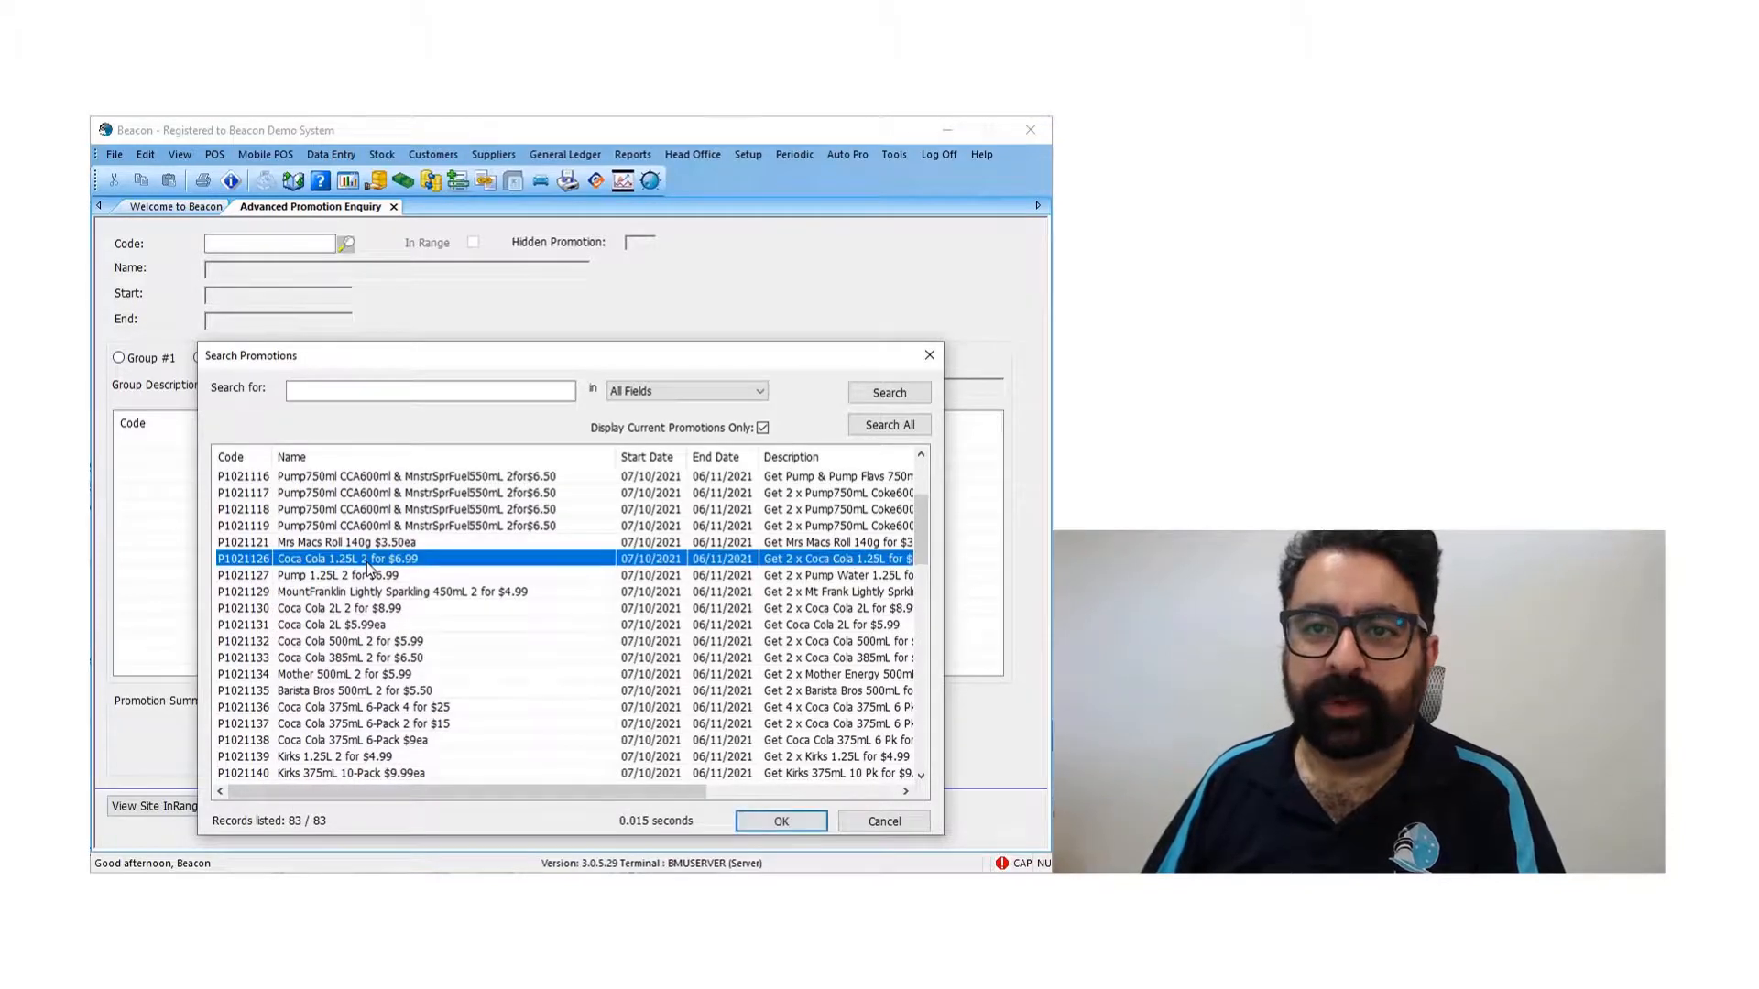
{"action": "double_click", "coordinate": [367, 562]}
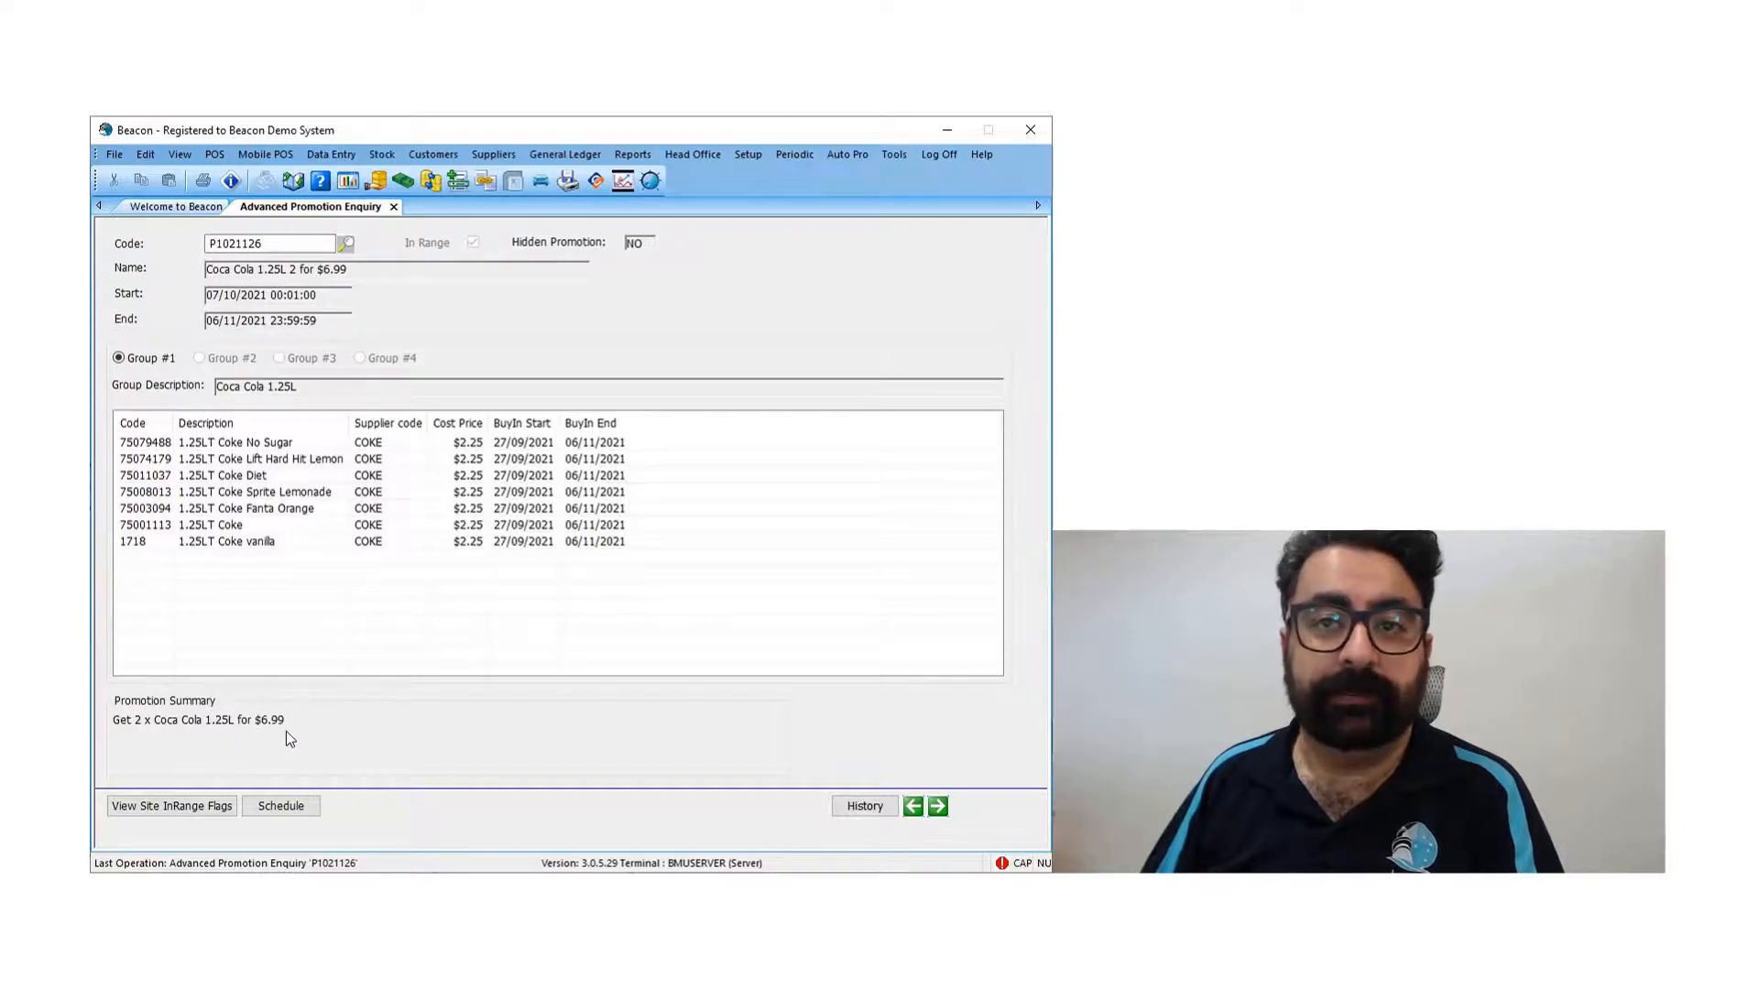
- Search the promotions again and load P1021114, Pump750ml CCA600ml & MnstrSprFuel550mL 2for$6.50, in the enquiry
{"action": "left_click", "coordinate": [348, 240]}
{"action": "scroll", "coordinate": [417, 573], "scroll_direction": "down", "scroll_amount": 4}
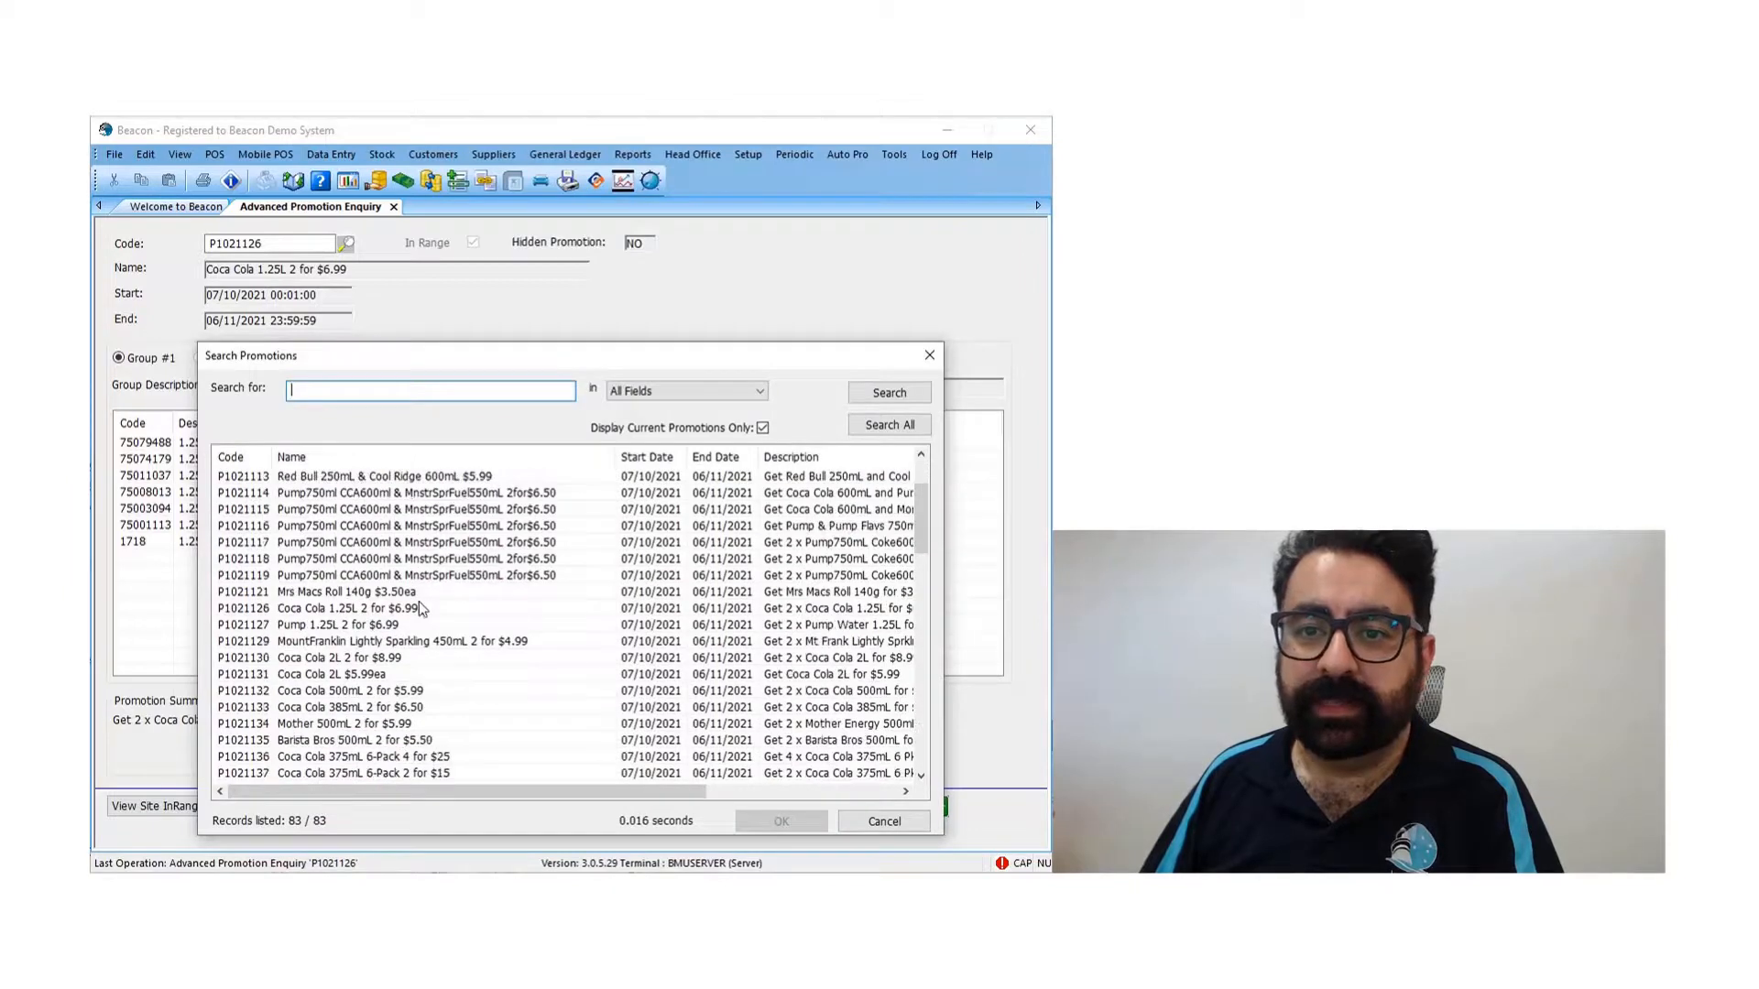
{"action": "scroll", "coordinate": [419, 608], "scroll_direction": "up", "scroll_amount": 2}
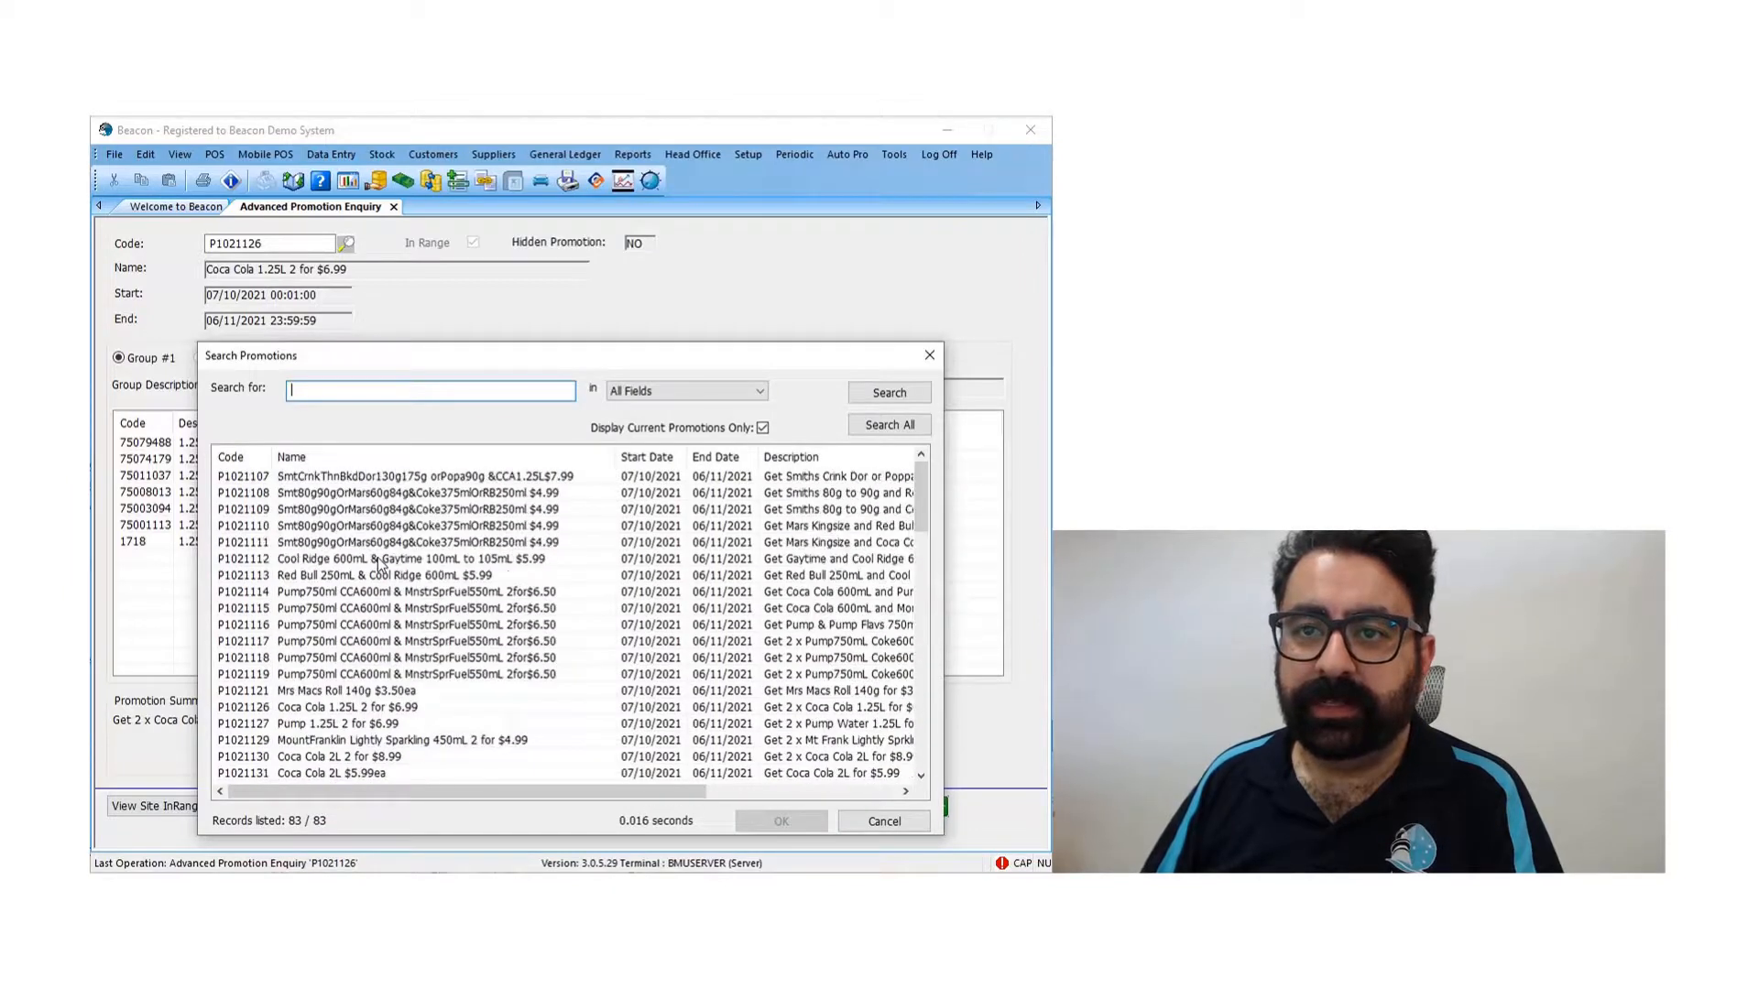
{"action": "double_click", "coordinate": [421, 593]}
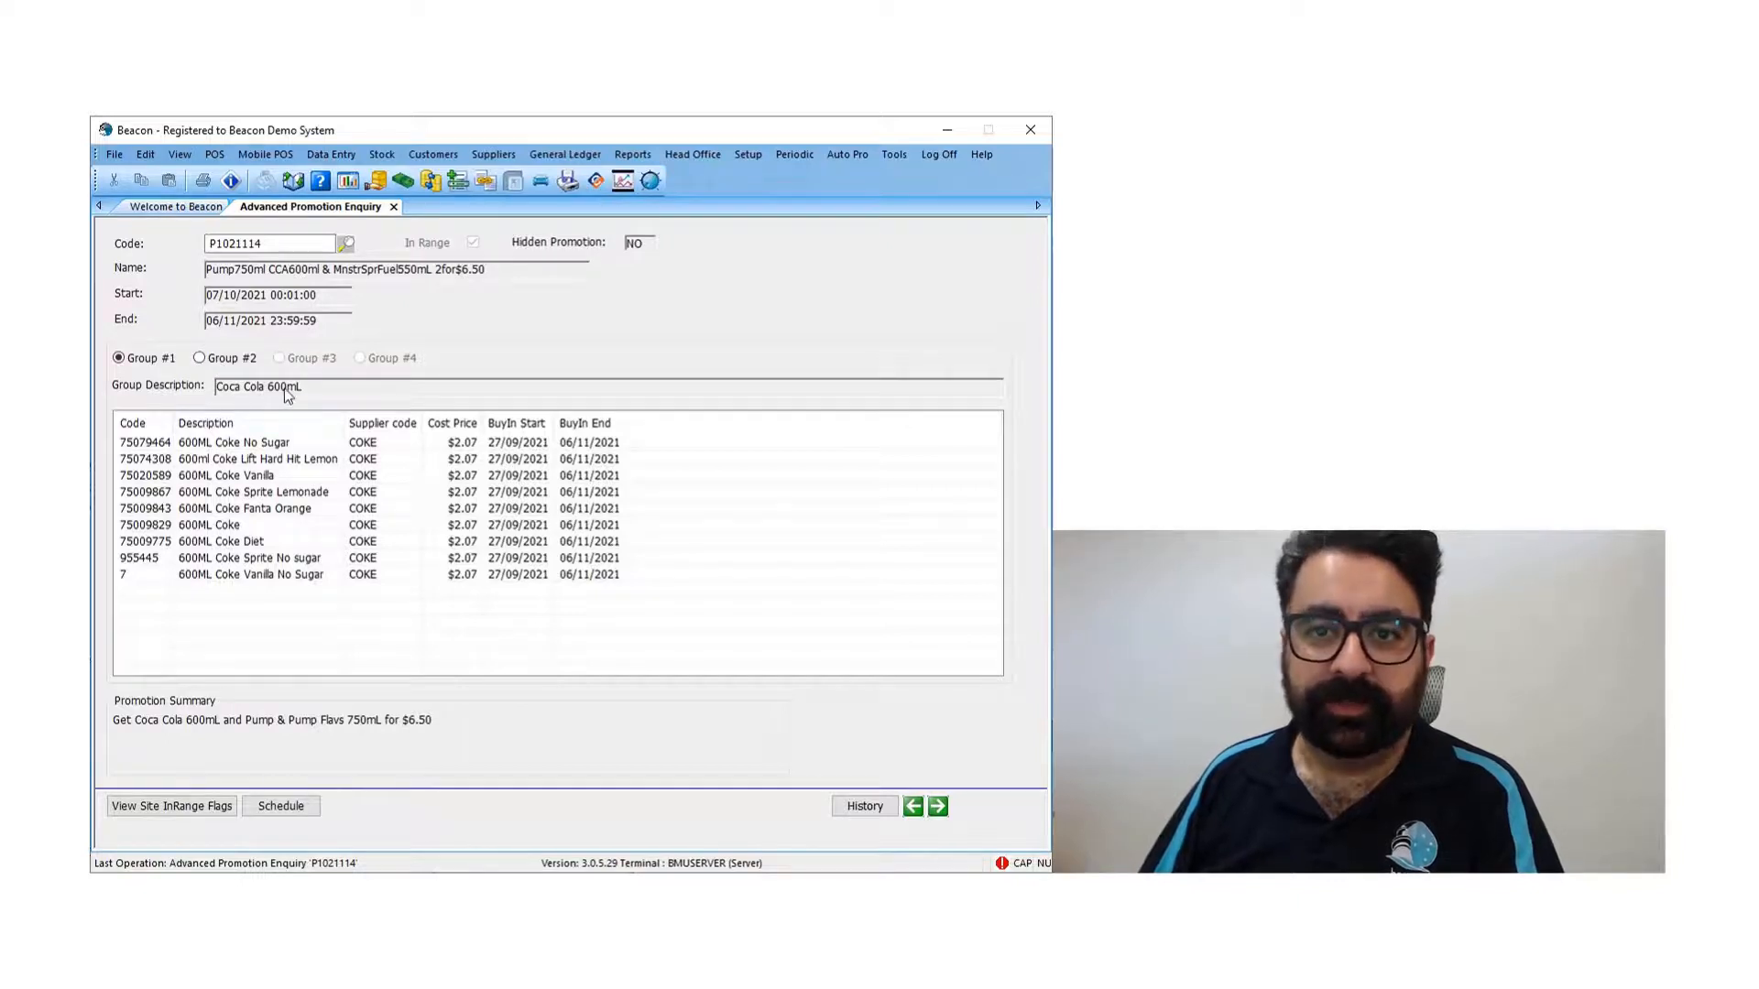
- Compare the stock items in Group #1 and Group #2 of promotion P1021114
{"action": "left_click", "coordinate": [226, 359]}
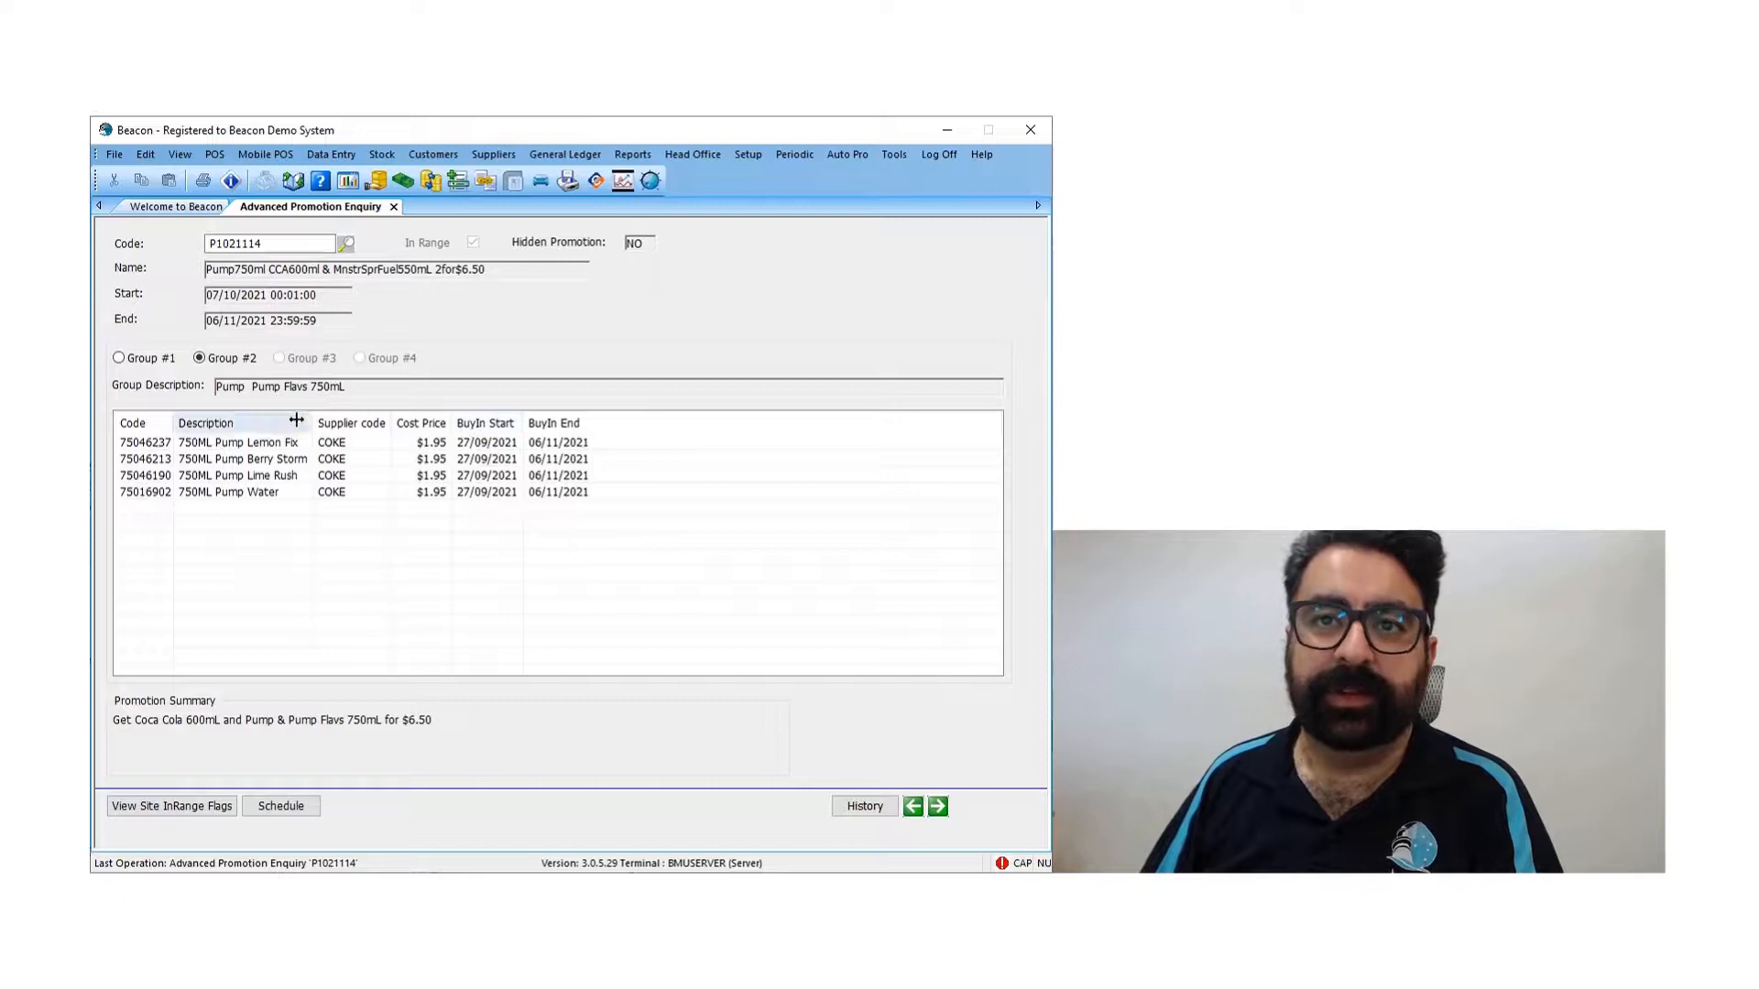
{"action": "left_click", "coordinate": [143, 363]}
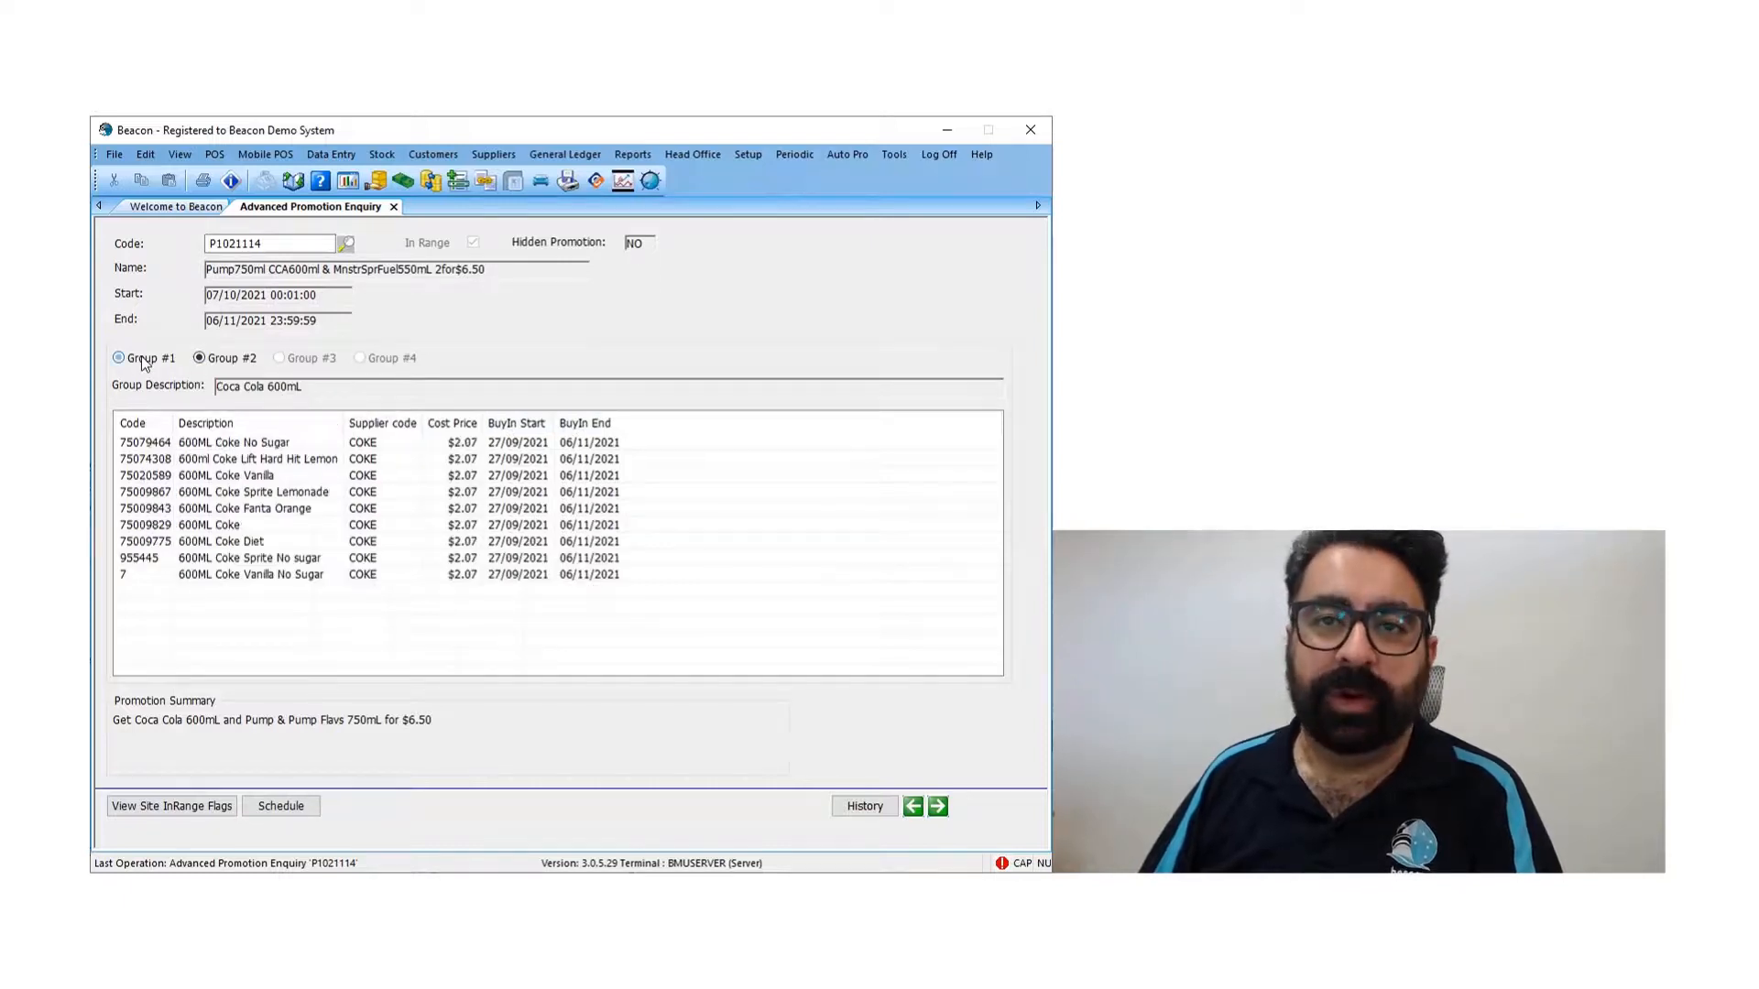
{"action": "left_click", "coordinate": [231, 362]}
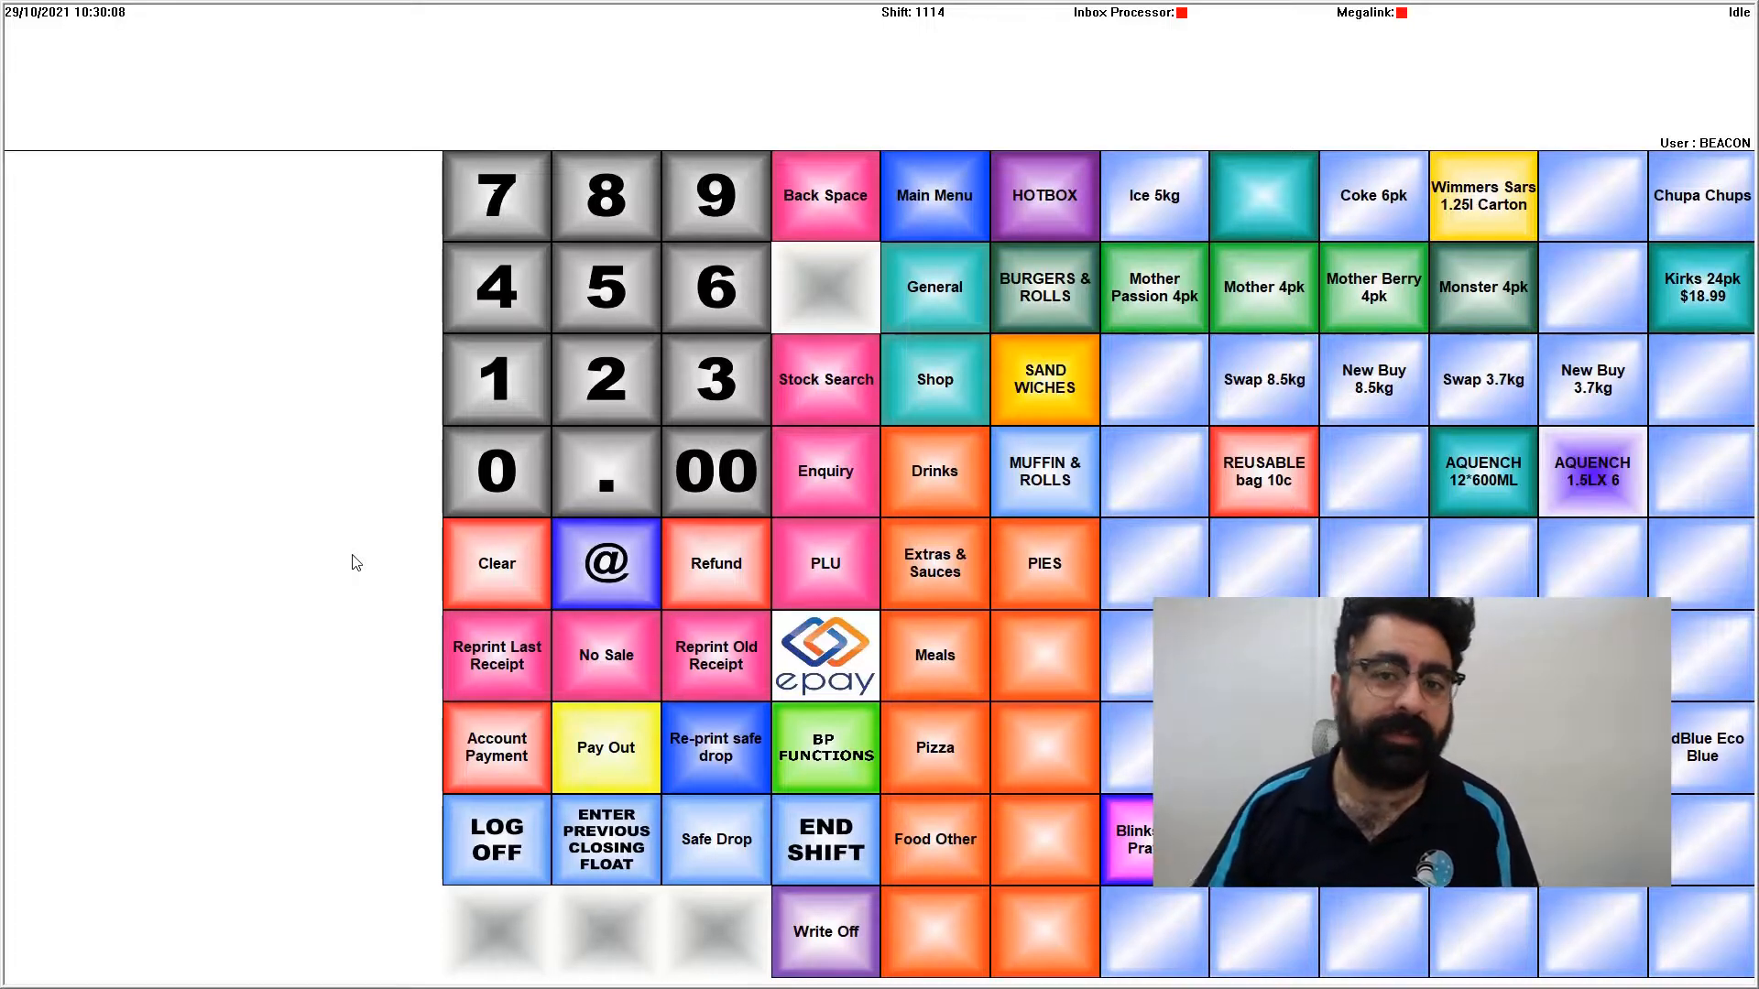
- Switch to the Beacon POS and add a 600ML Coke and a 550ml Monster superfuel Purple to the sale, dismissing the promotion prompt
{"action": "type", "text": "930067500"}
{"action": "key", "text": "Return"}
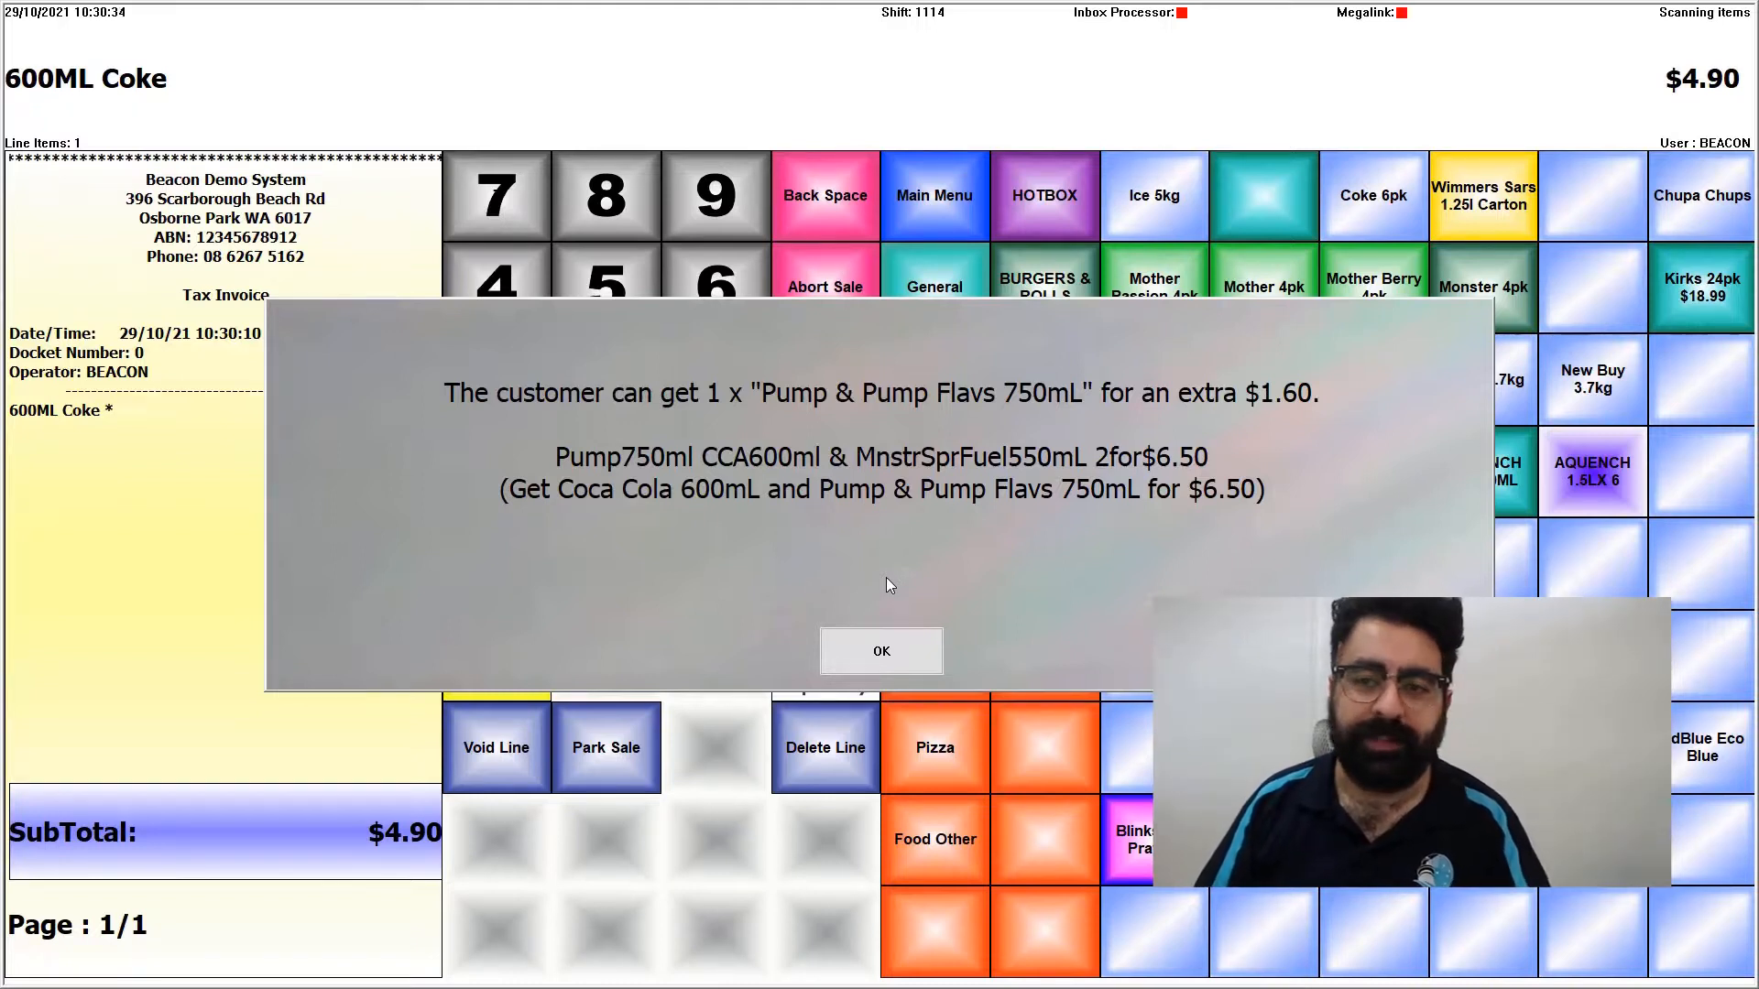
{"action": "key", "text": "Return"}
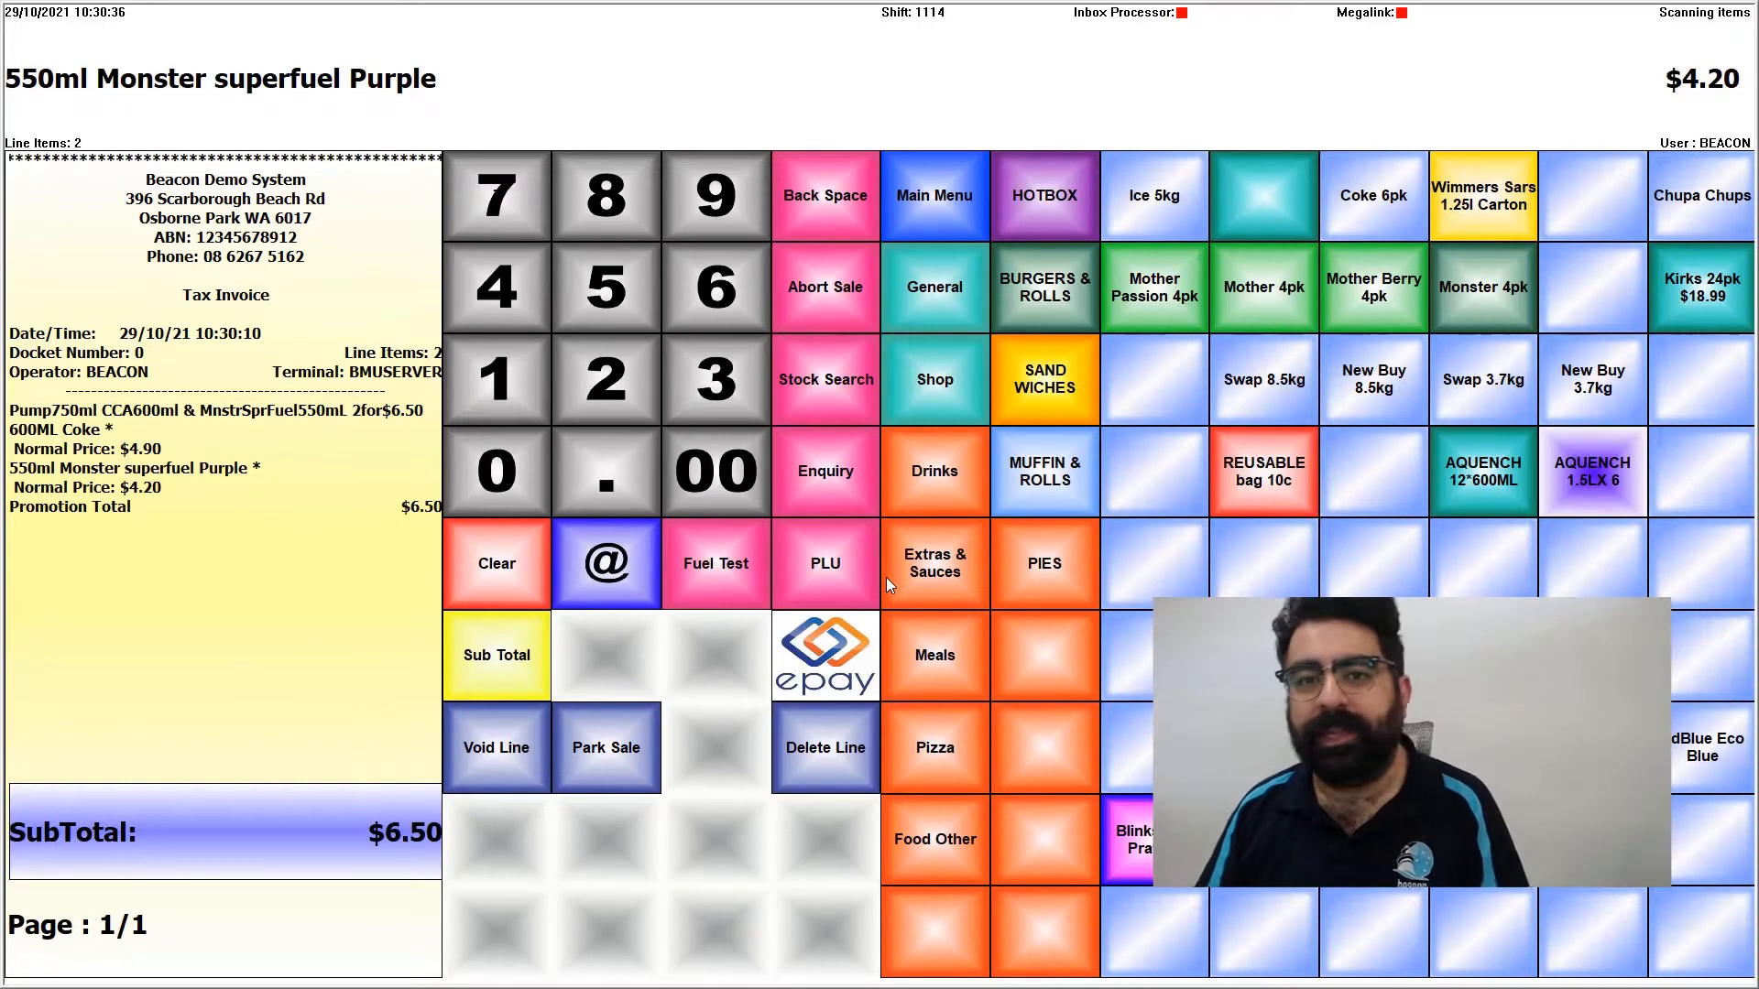